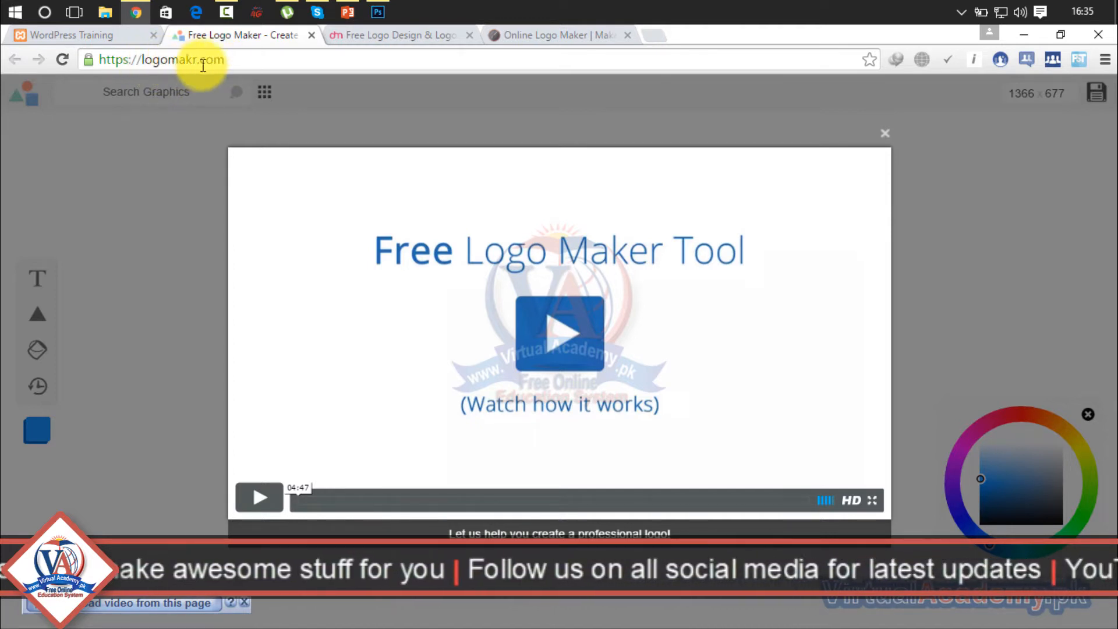
Close the logomakr.com page and highlight the full designmantic.com web address
{"action": "left_click_drag", "start_coordinate": [224, 59], "coordinate": [140, 64]}
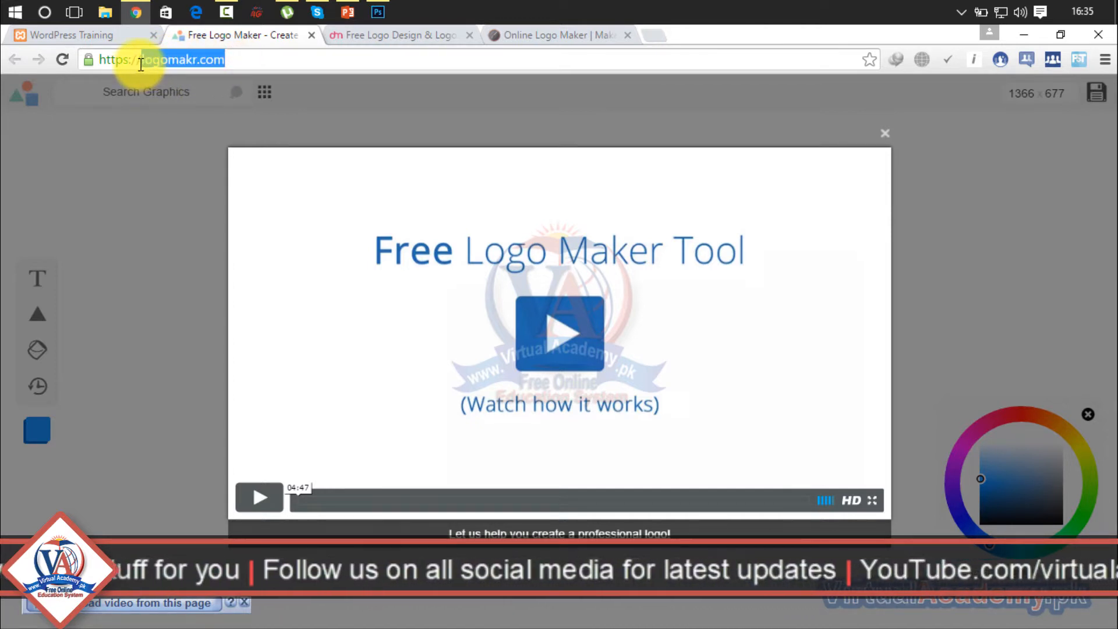
{"action": "key", "text": "ctrl+w"}
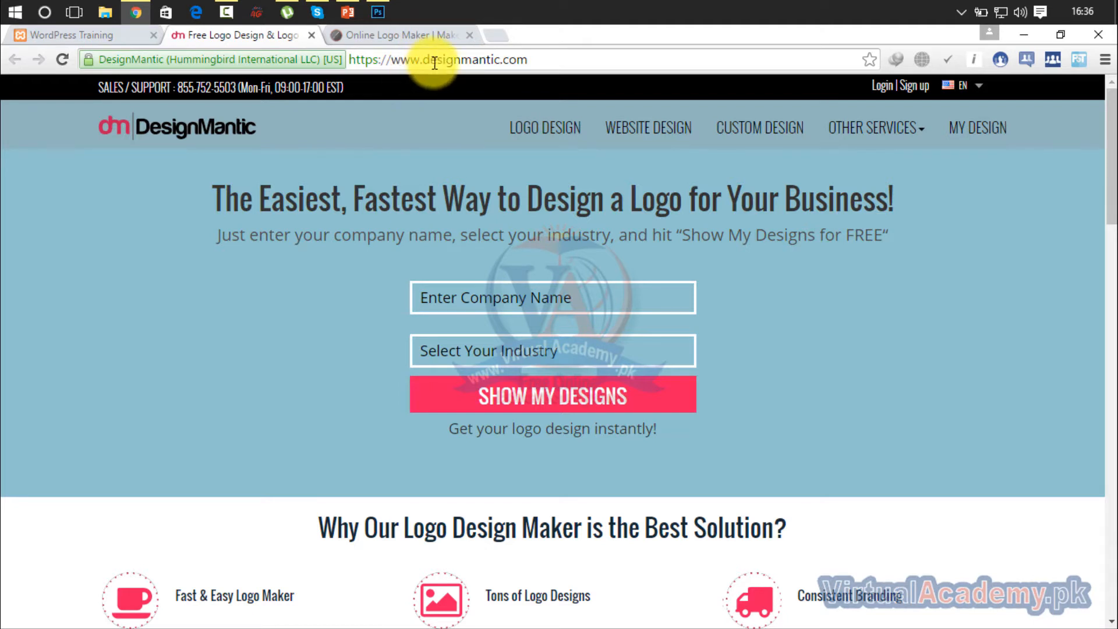
{"action": "left_click_drag", "start_coordinate": [540, 59], "coordinate": [373, 69]}
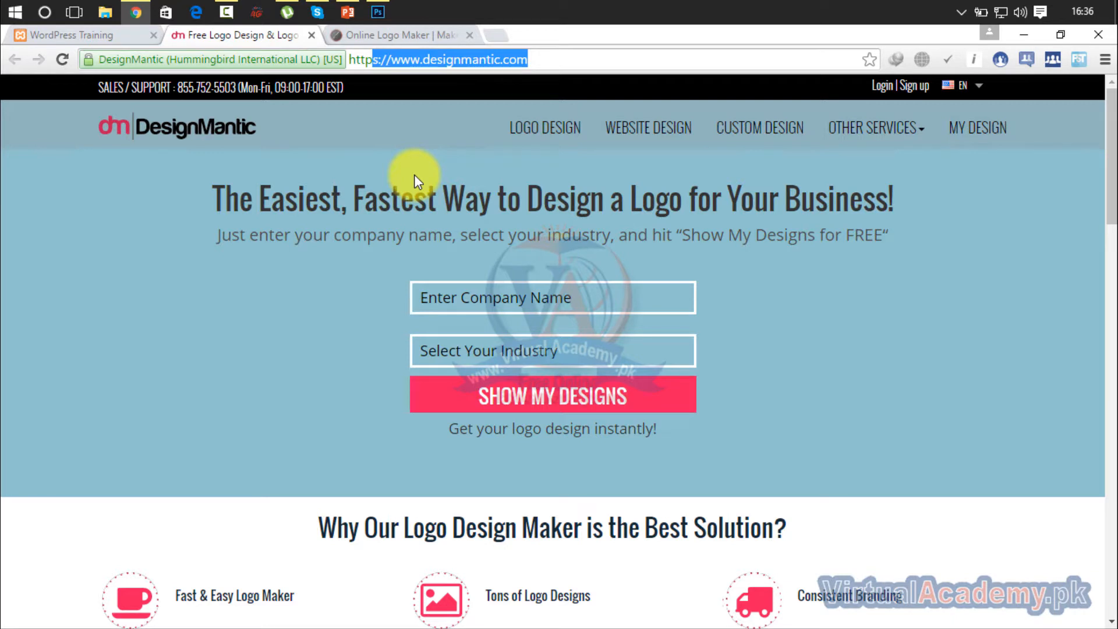
{"action": "left_click", "coordinate": [562, 55]}
{"action": "left_click_drag", "start_coordinate": [562, 54], "coordinate": [352, 70]}
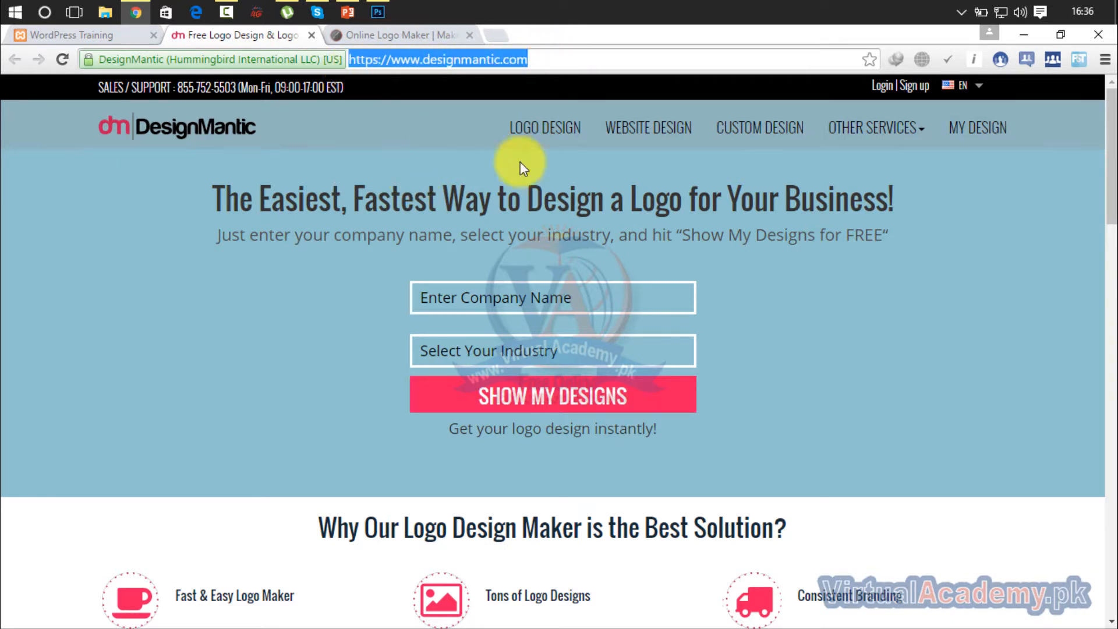
Enter "virtual academy" as the company name on DesignMantic and generate the logo designs
{"action": "left_click", "coordinate": [512, 297]}
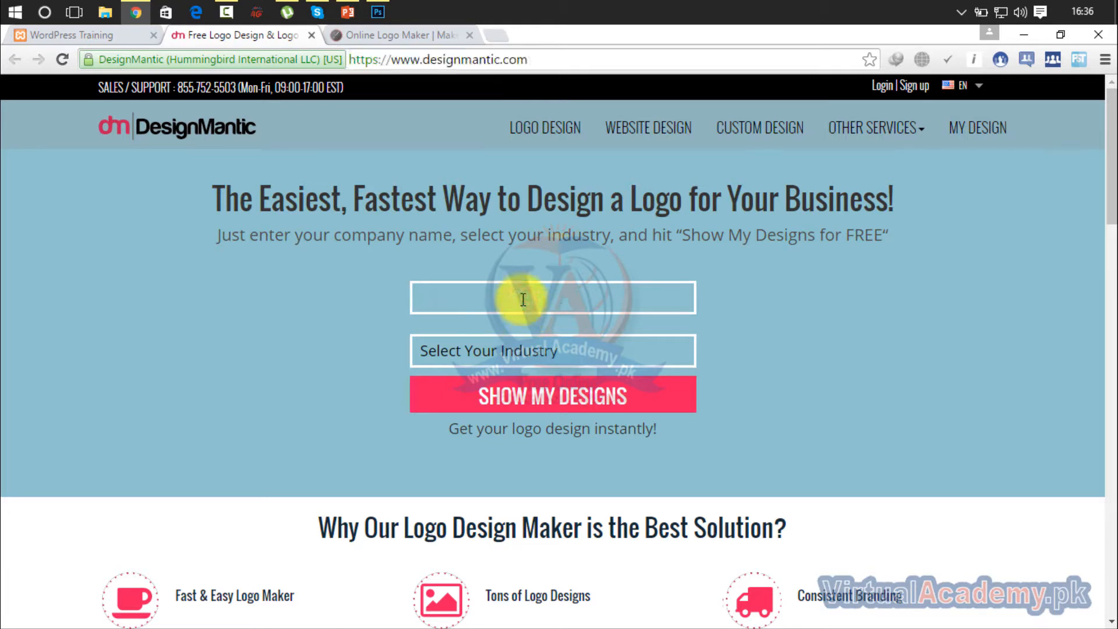
{"action": "left_click", "coordinate": [782, 302]}
{"action": "left_click", "coordinate": [604, 304]}
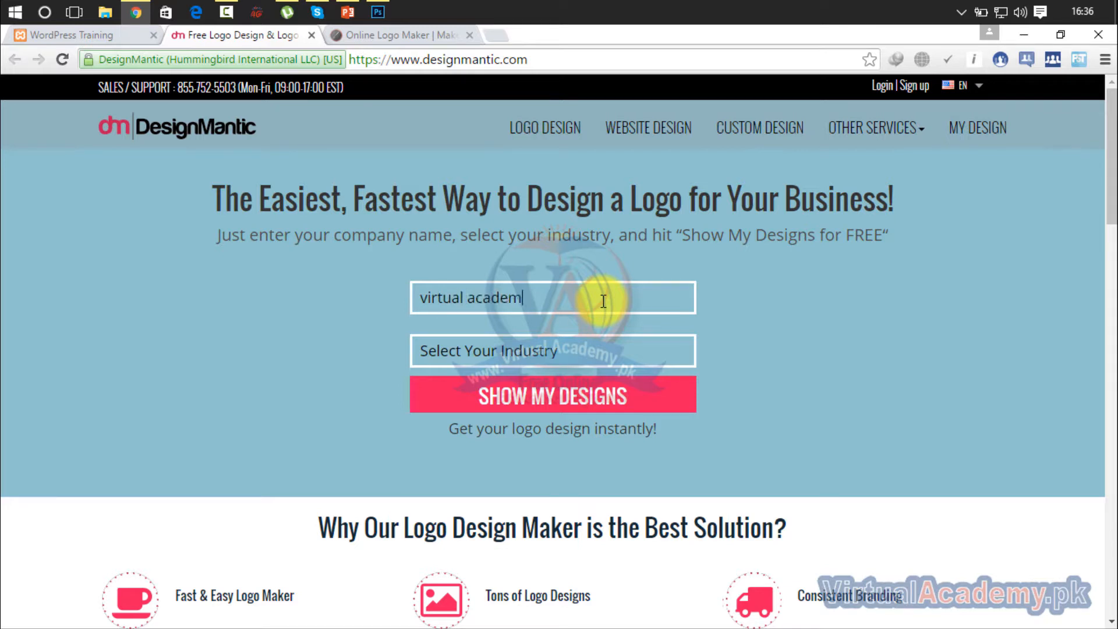
{"action": "left_click", "coordinate": [541, 349]}
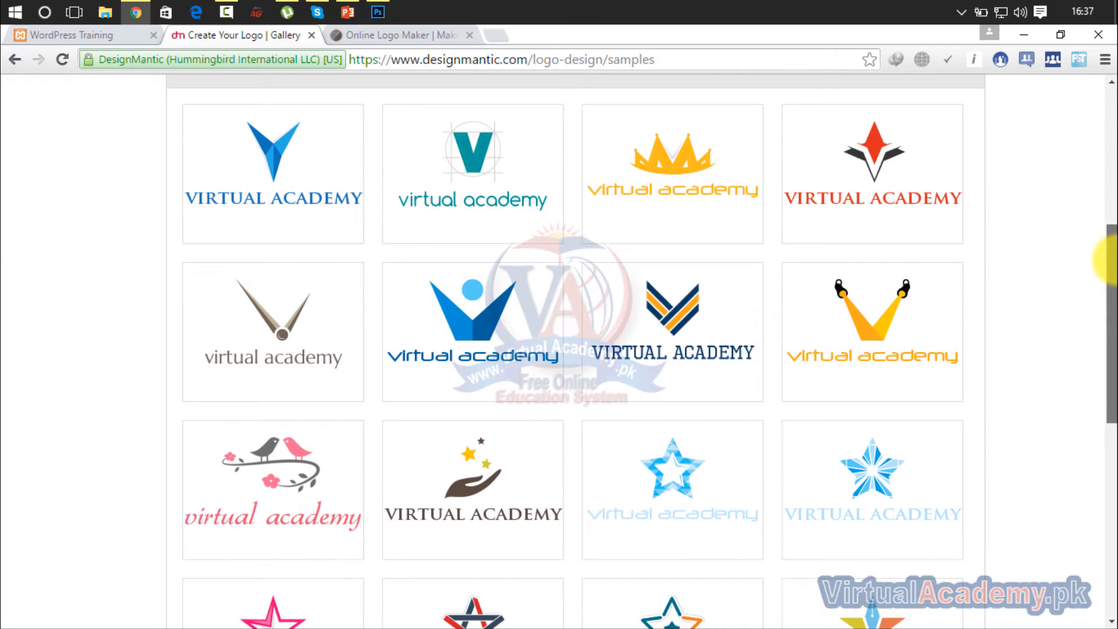
Browse the sample logos generated for virtual academy, paging through the gallery to page 5
{"action": "left_click_drag", "start_coordinate": [1106, 250], "coordinate": [1106, 305]}
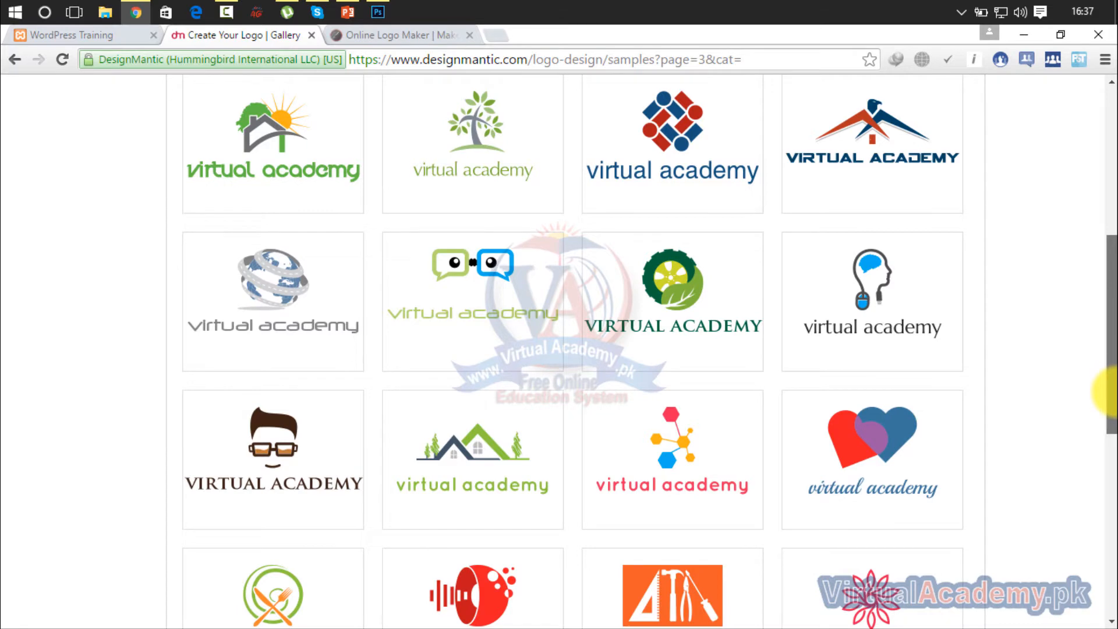
{"action": "left_click_drag", "start_coordinate": [1106, 386], "coordinate": [1108, 422]}
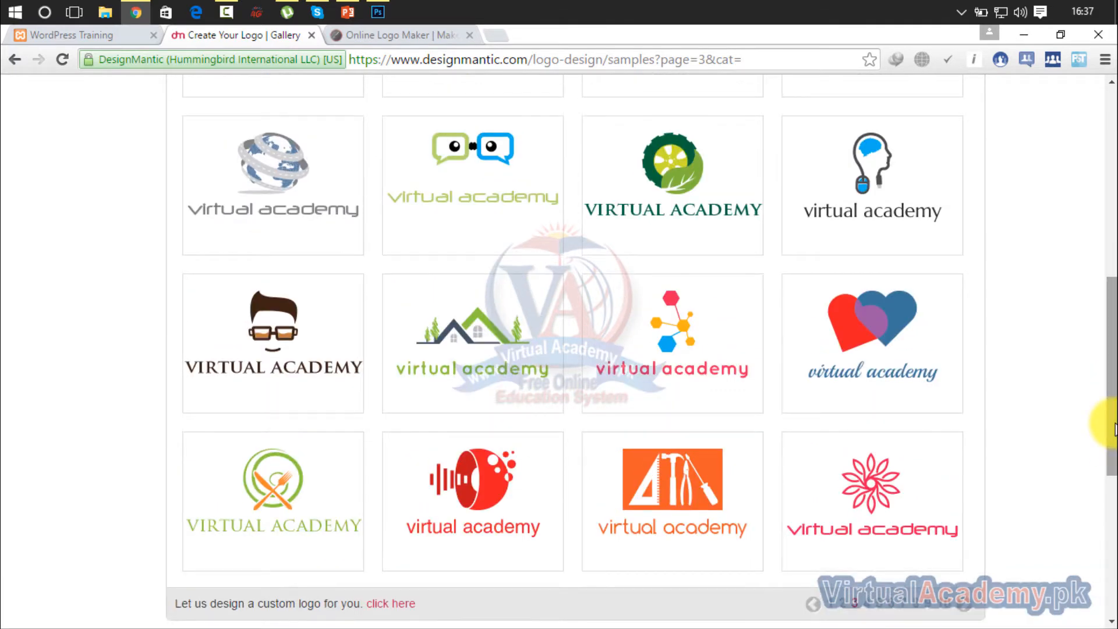
{"action": "mouse_move", "coordinate": [802, 339]}
{"action": "mouse_move", "coordinate": [294, 181]}
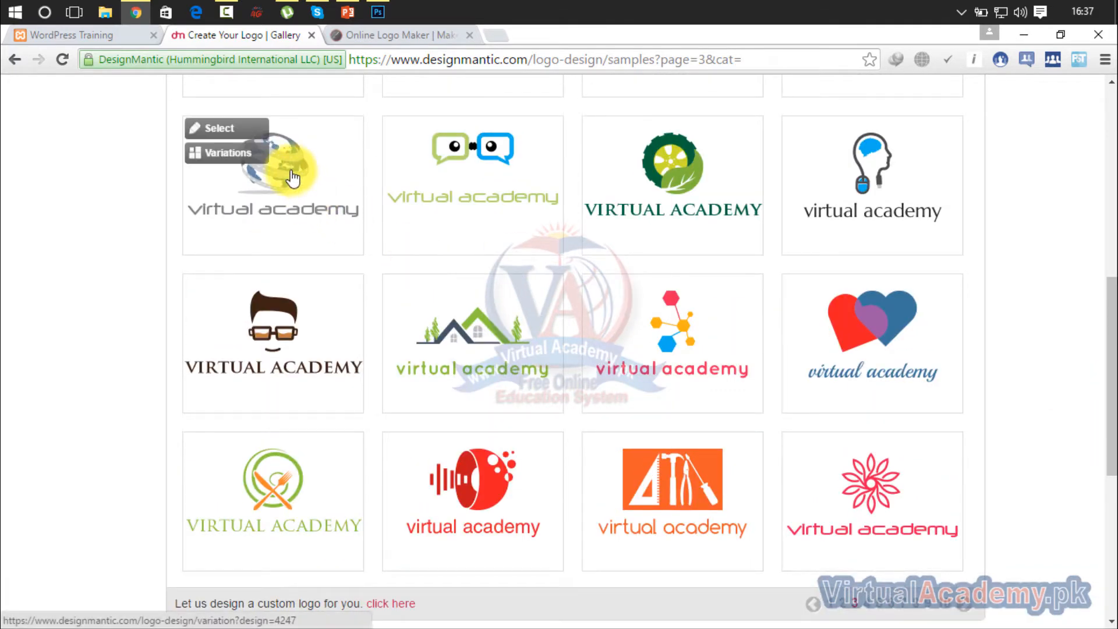
{"action": "left_click_drag", "start_coordinate": [1110, 361], "coordinate": [1110, 417]}
{"action": "left_click", "coordinate": [867, 384]}
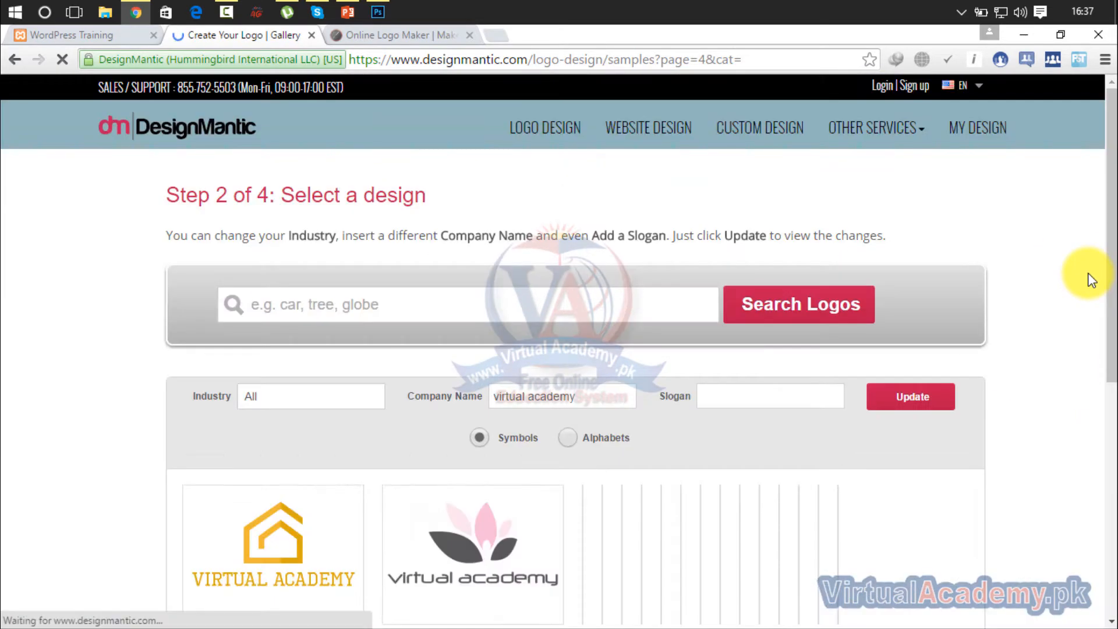
{"action": "left_click_drag", "start_coordinate": [1110, 273], "coordinate": [1110, 553]}
{"action": "left_click", "coordinate": [881, 422]}
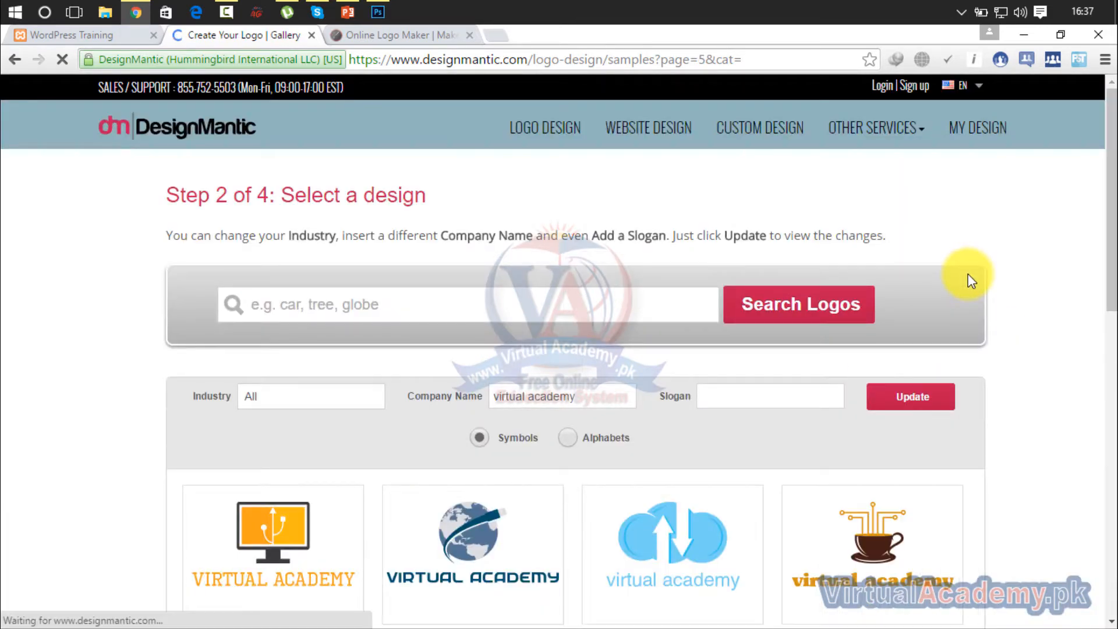
Select the dark blue globe logo in the first row of gallery page 5 for customization
{"action": "left_click_drag", "start_coordinate": [1110, 180], "coordinate": [1106, 245]}
{"action": "mouse_move", "coordinate": [477, 317]}
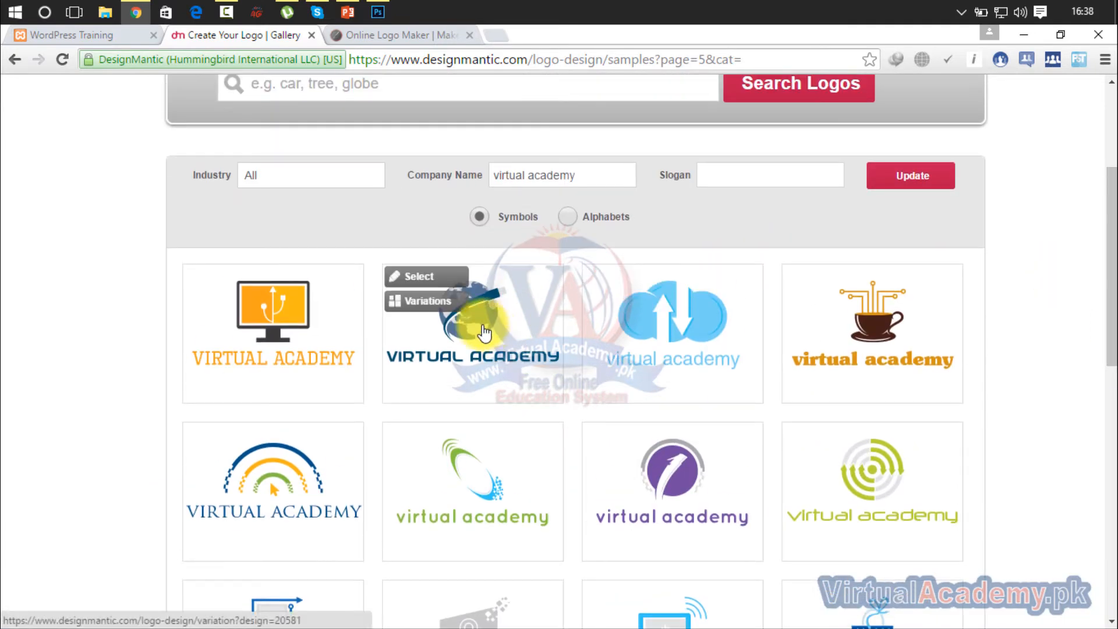
{"action": "left_click", "coordinate": [432, 285]}
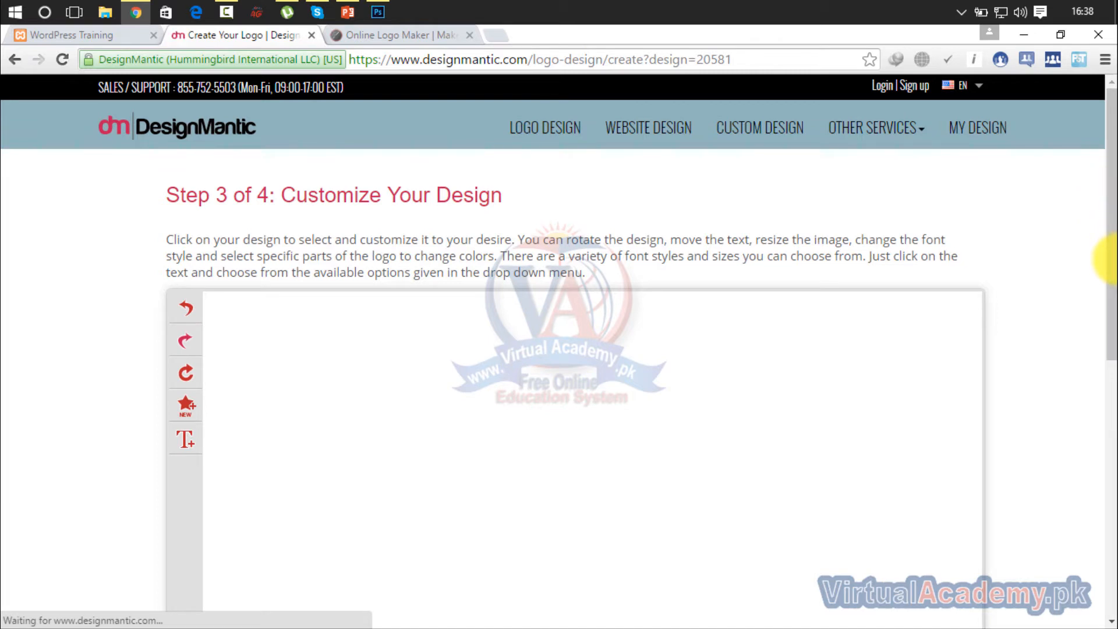
Choose the business card template with the curved blue and grey lower edge, and close the DesignMantic site
{"action": "left_click_drag", "start_coordinate": [1115, 201], "coordinate": [1115, 413]}
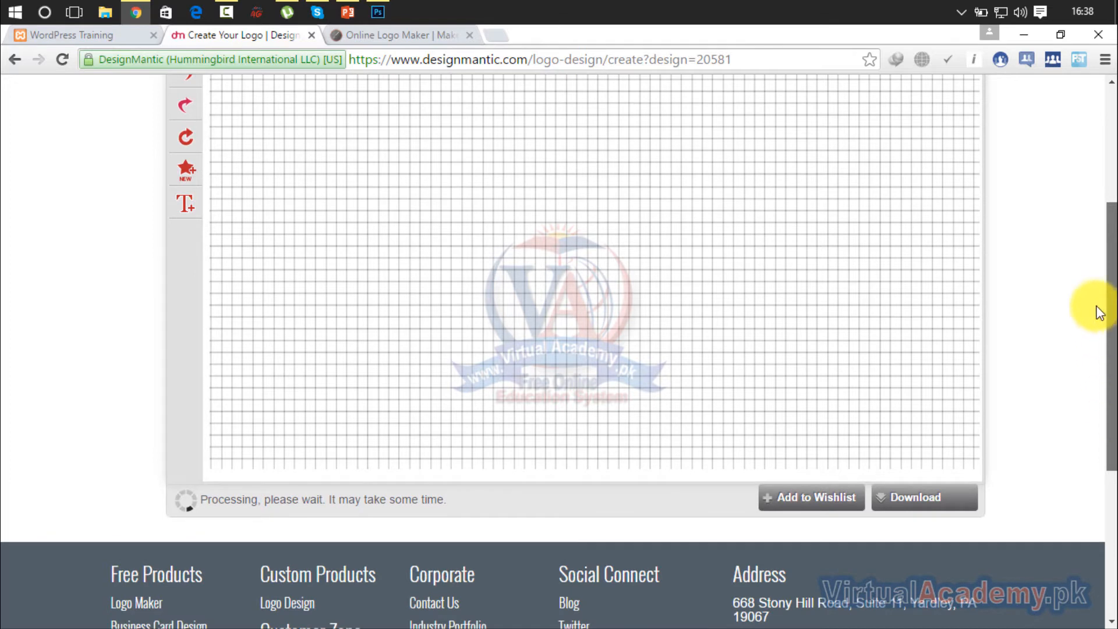
{"action": "scroll", "coordinate": [1098, 228], "scroll_direction": "up", "scroll_amount": 4}
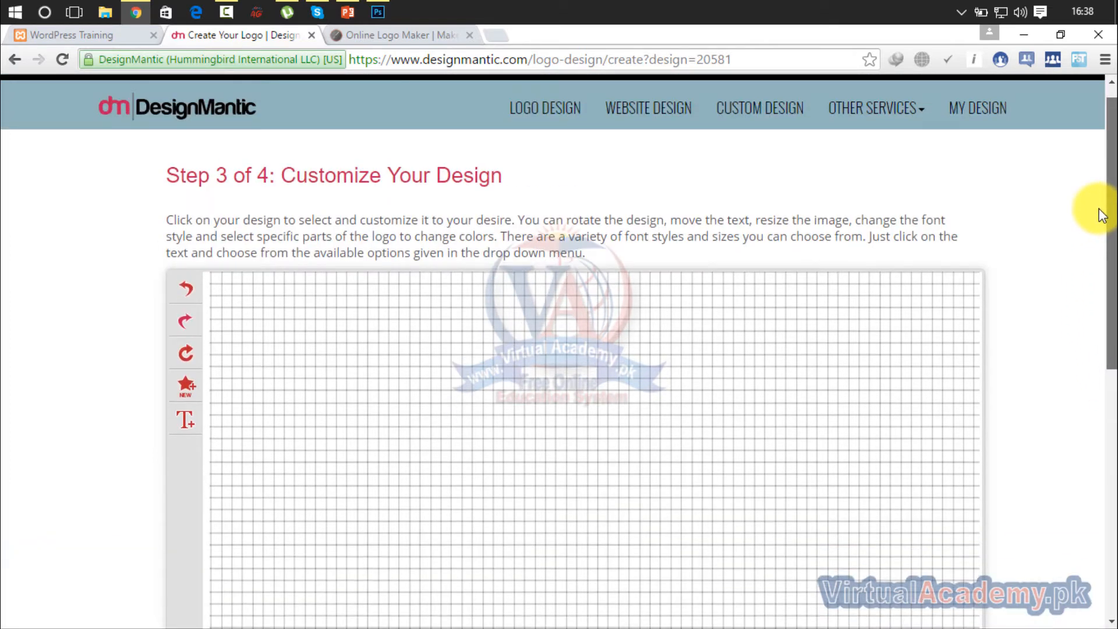
{"action": "scroll", "coordinate": [1099, 262], "scroll_direction": "down", "scroll_amount": 4}
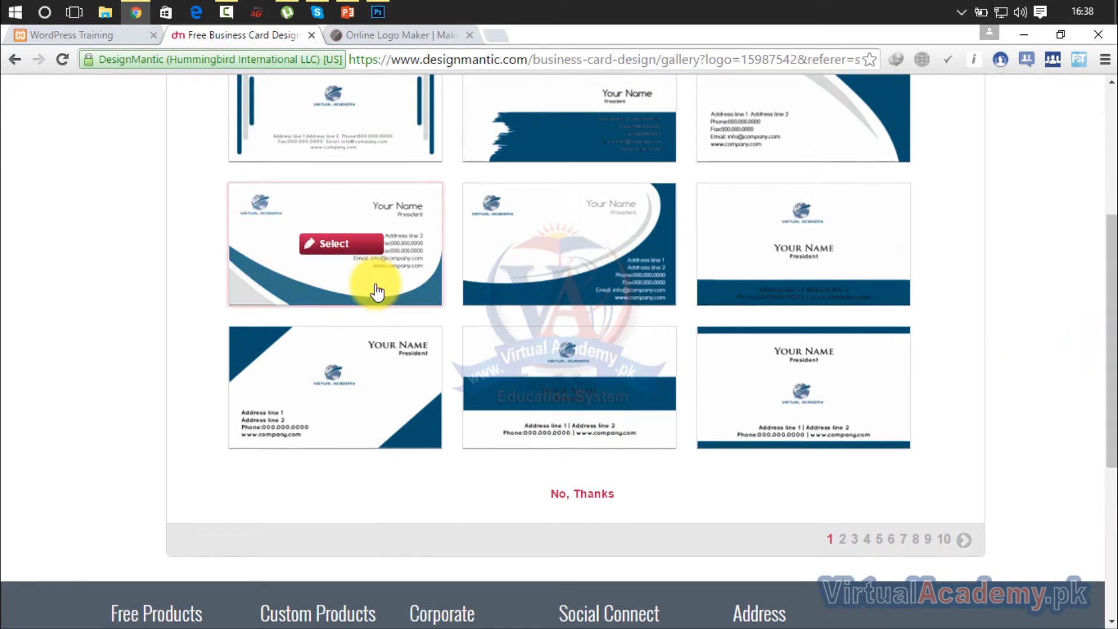
{"action": "left_click", "coordinate": [349, 244]}
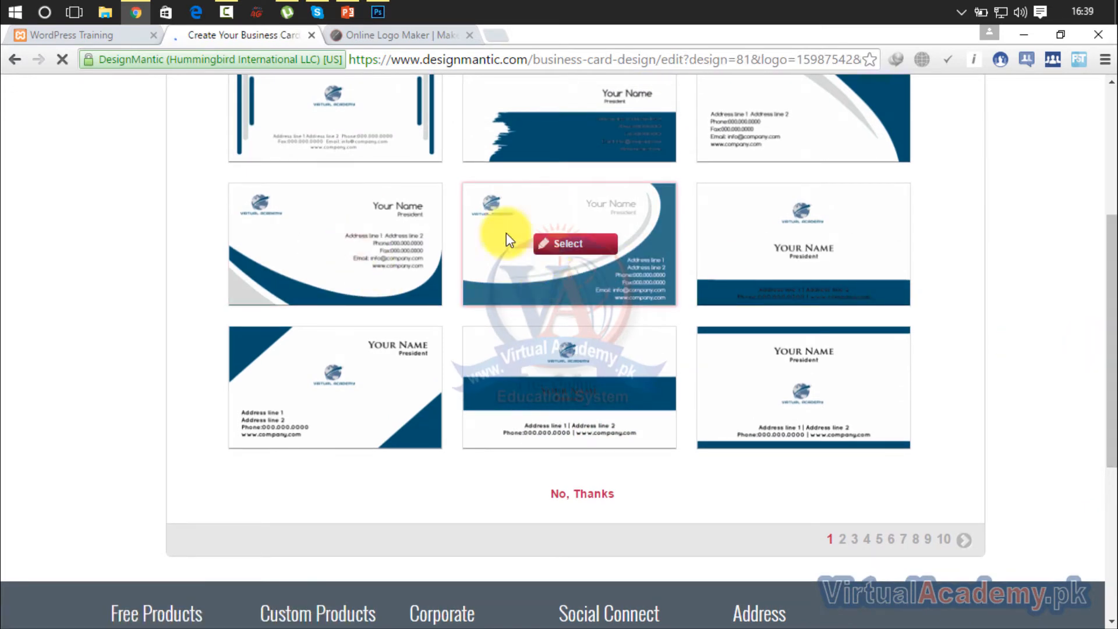
{"action": "key", "text": "ctrl+w"}
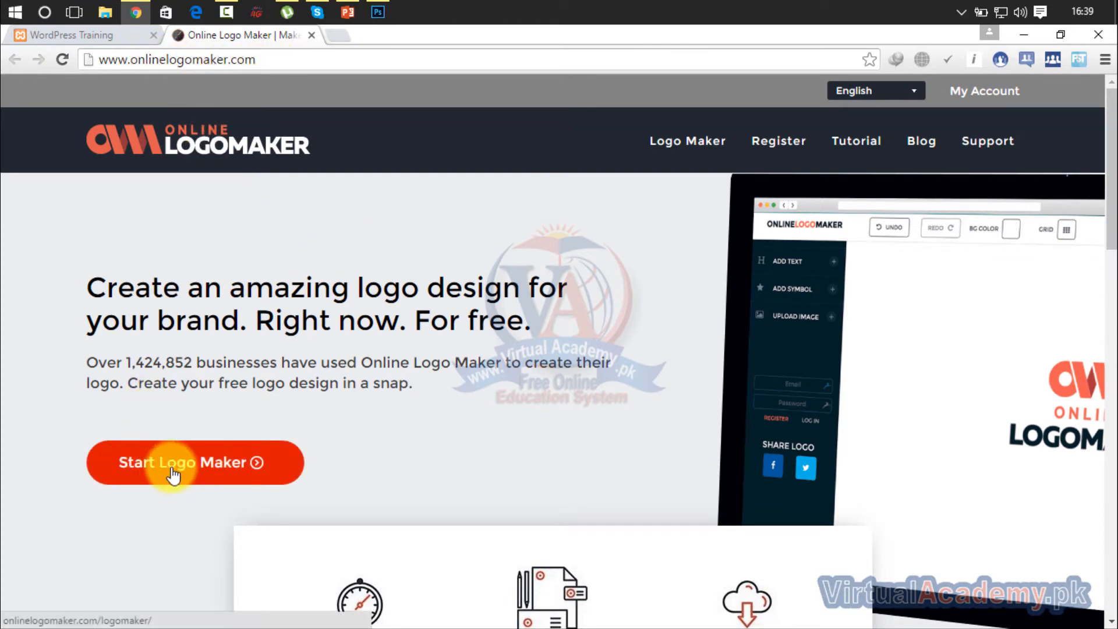
Start the editor on Online Logo Maker and add the graduation cap symbol from the Education & Counselling category
{"action": "left_click", "coordinate": [205, 465]}
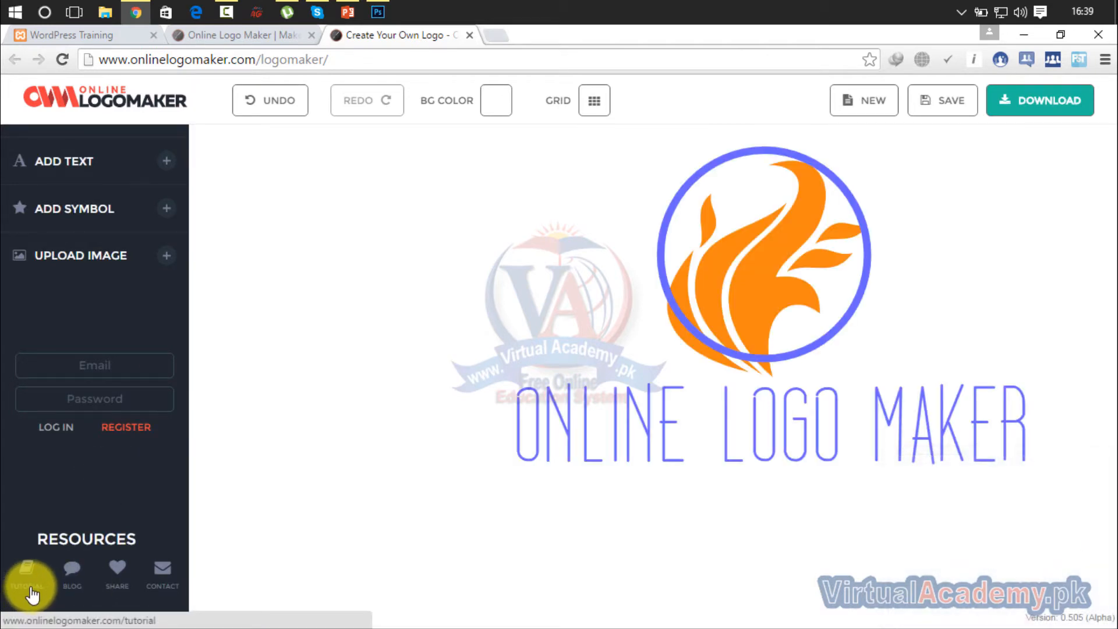
{"action": "left_click", "coordinate": [165, 214]}
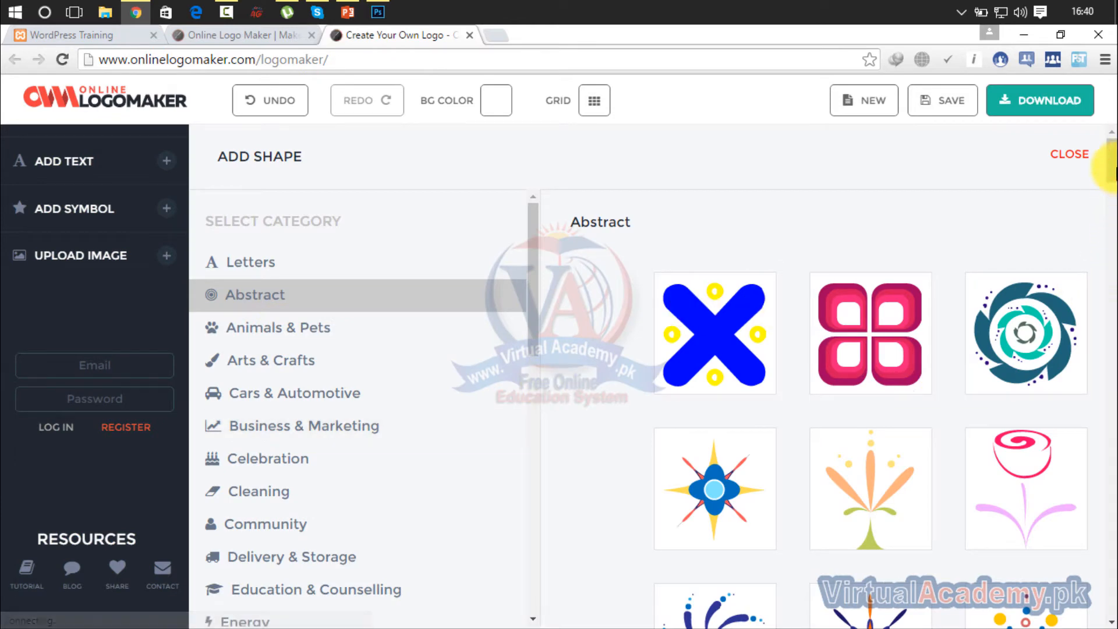
{"action": "left_click_drag", "start_coordinate": [1112, 168], "coordinate": [1112, 195]}
{"action": "left_click", "coordinate": [1110, 172]}
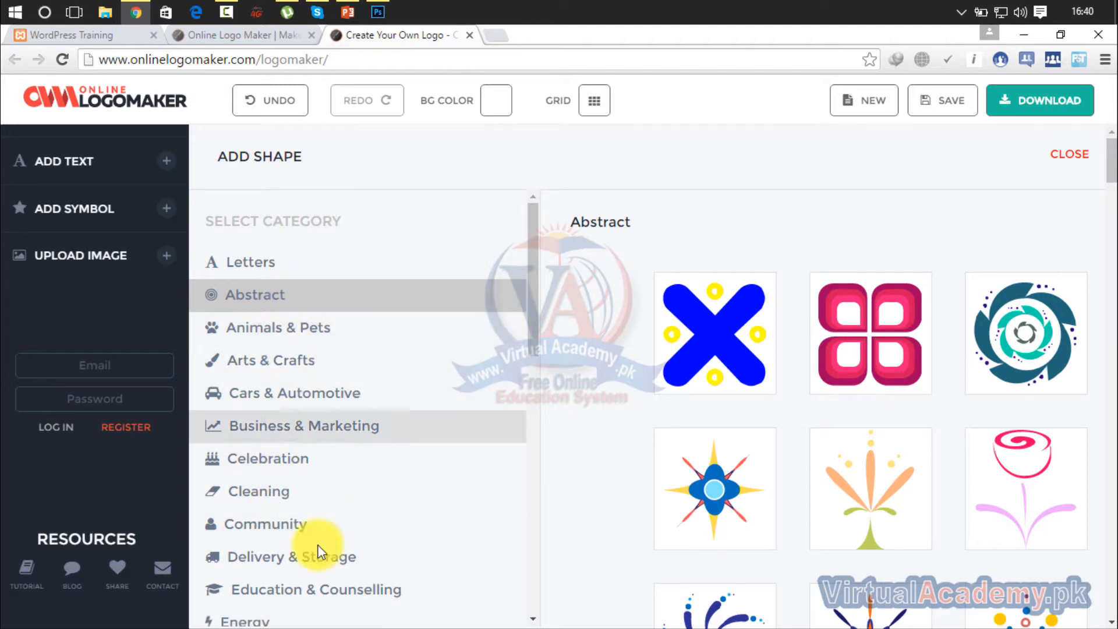
{"action": "left_click", "coordinate": [309, 589]}
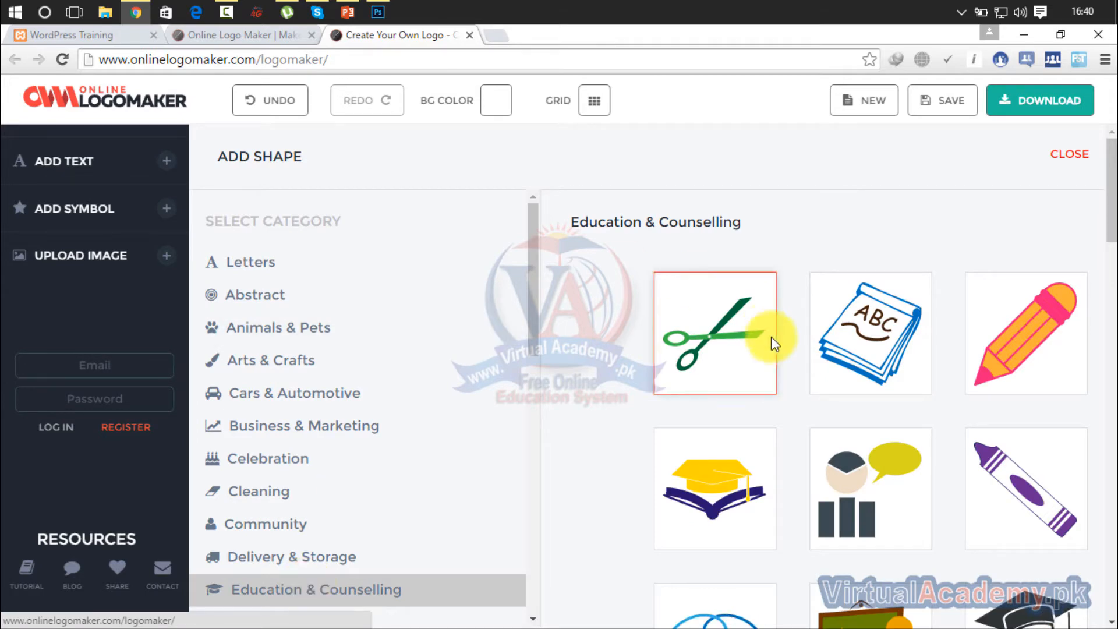
{"action": "left_click_drag", "start_coordinate": [1111, 214], "coordinate": [1113, 451]}
{"action": "left_click", "coordinate": [1024, 466]}
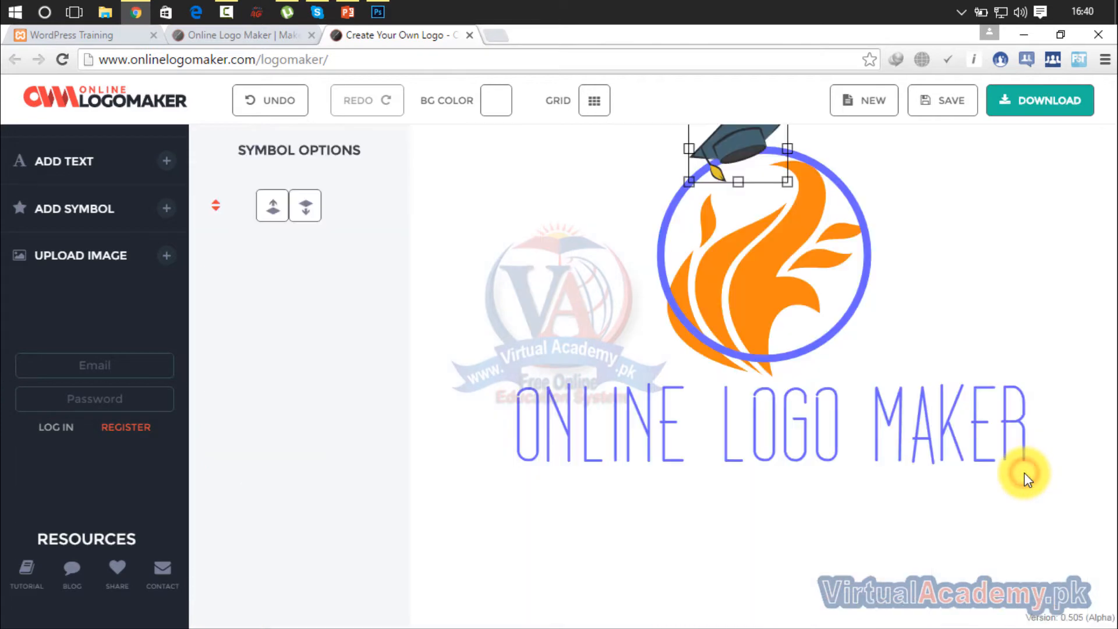
Move the graduation cap beside the blue circle and duplicate it
{"action": "left_click_drag", "start_coordinate": [711, 179], "coordinate": [606, 263]}
{"action": "right_click", "coordinate": [605, 264]}
{"action": "left_click", "coordinate": [721, 243]}
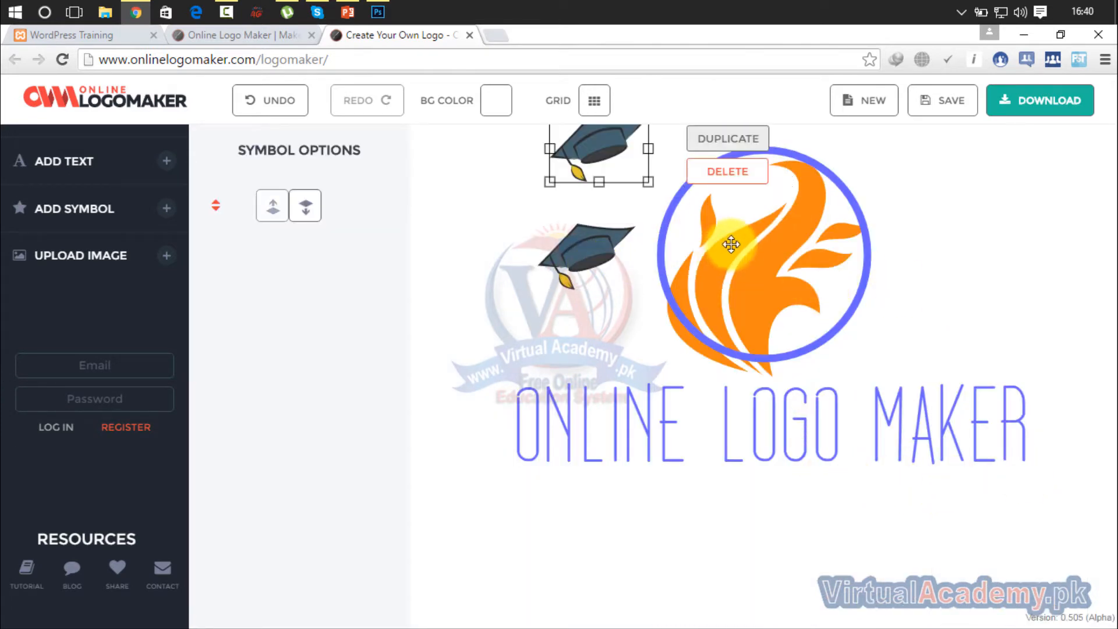
Delete the orange flame and blue circle symbol from the canvas
{"action": "left_click", "coordinate": [732, 247]}
{"action": "right_click", "coordinate": [731, 248]}
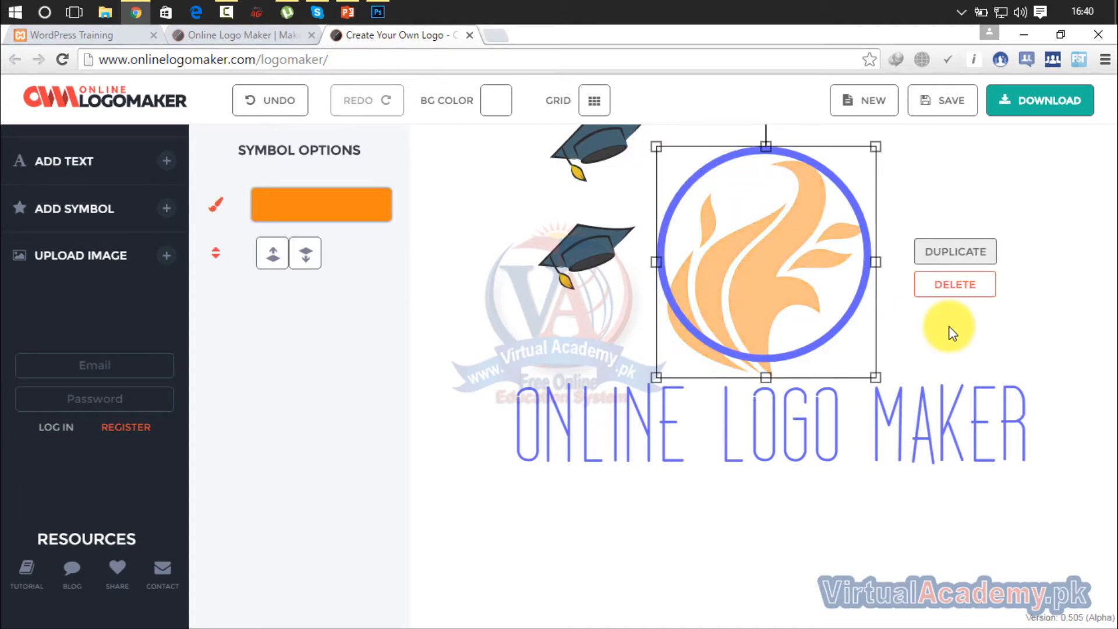
{"action": "left_click", "coordinate": [952, 285]}
Delete the upper duplicate of the graduation cap
{"action": "left_click", "coordinate": [594, 152]}
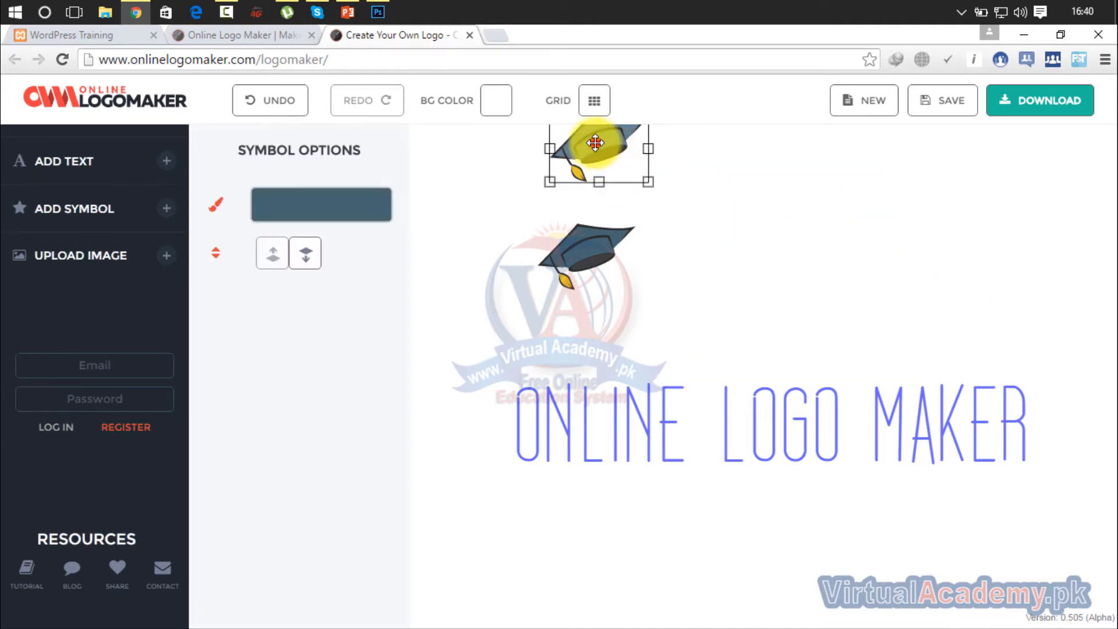
{"action": "right_click", "coordinate": [595, 143]}
{"action": "left_click", "coordinate": [722, 175]}
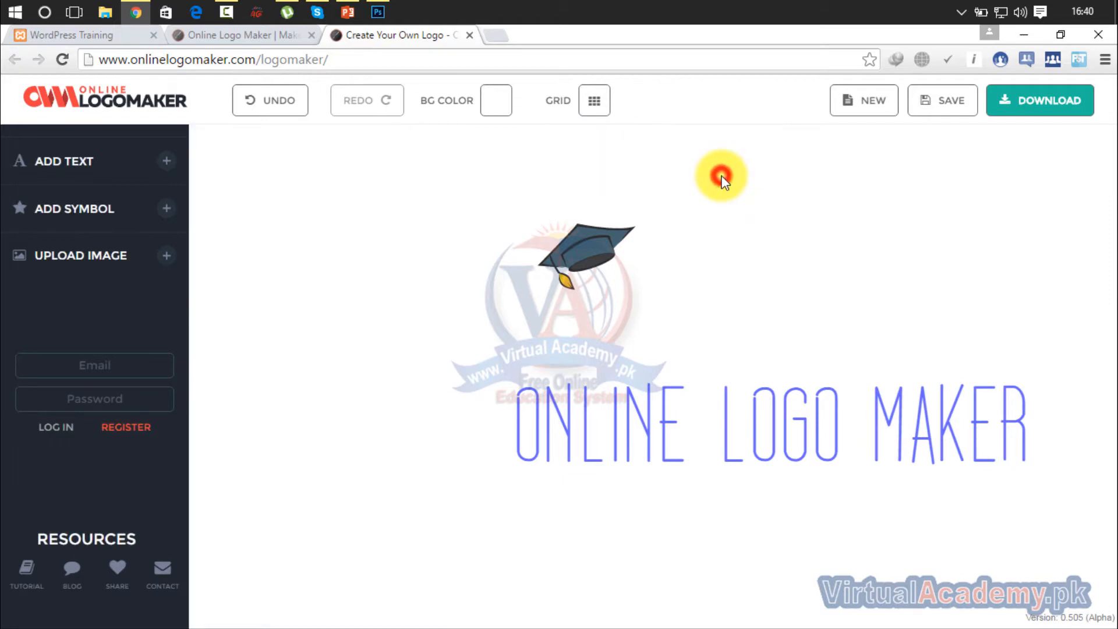
Shift the remaining graduation cap to the left and move the ONLINE LOGO MAKER text up directly beneath it
{"action": "left_click_drag", "start_coordinate": [576, 262], "coordinate": [514, 260]}
{"action": "left_click_drag", "start_coordinate": [612, 470], "coordinate": [530, 383]}
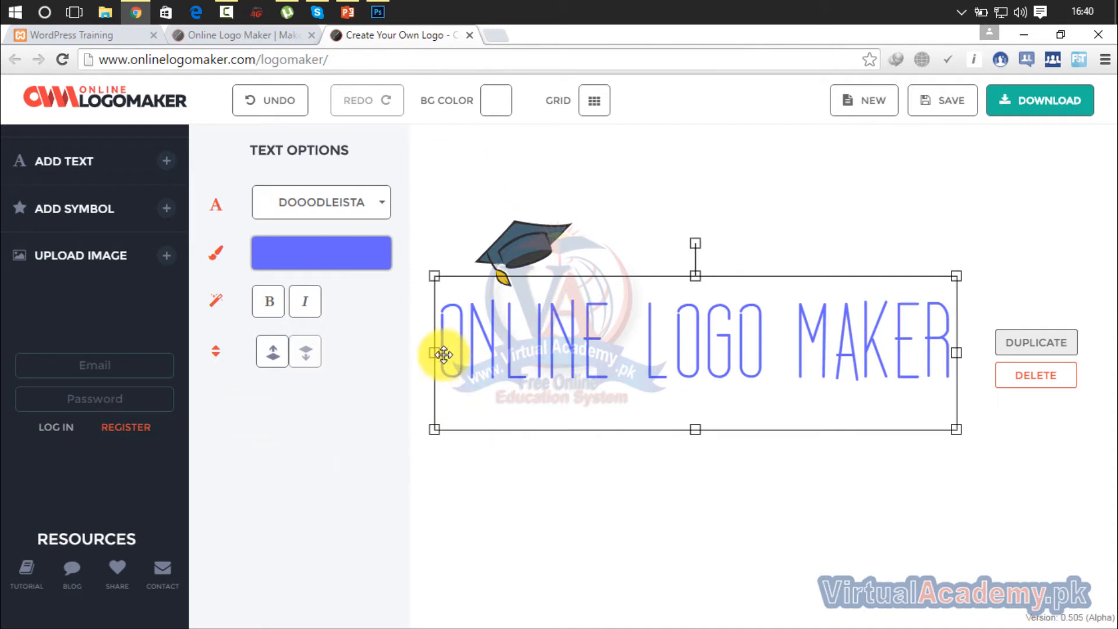
Leave the logo editor without saving and close the Online Logo Maker home page to return to the WordPress site
{"action": "left_click", "coordinate": [468, 36]}
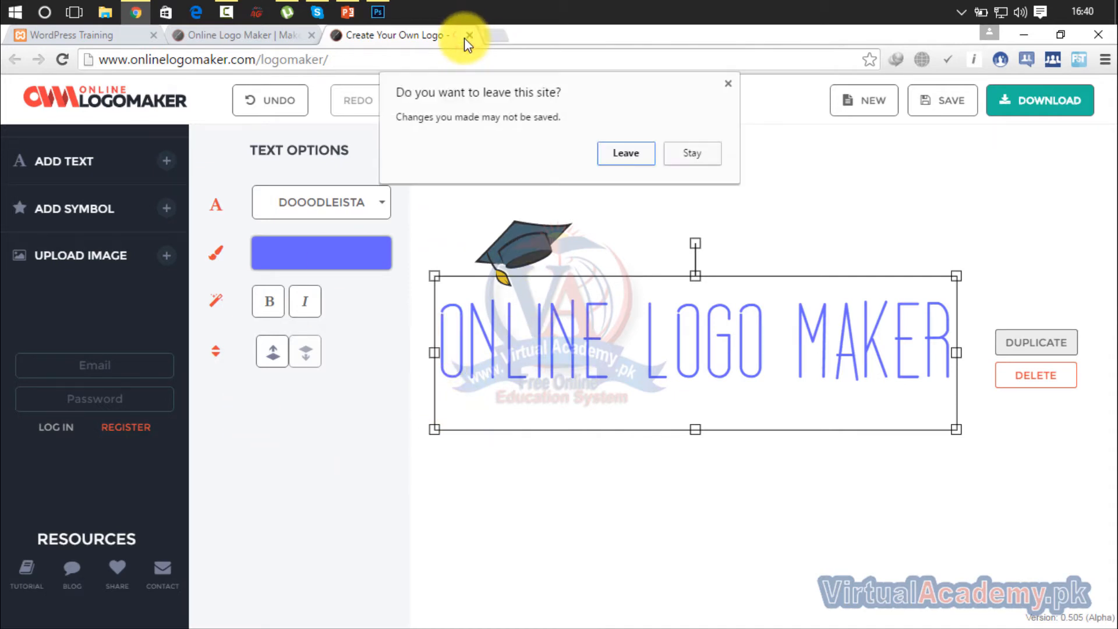
{"action": "left_click", "coordinate": [635, 161]}
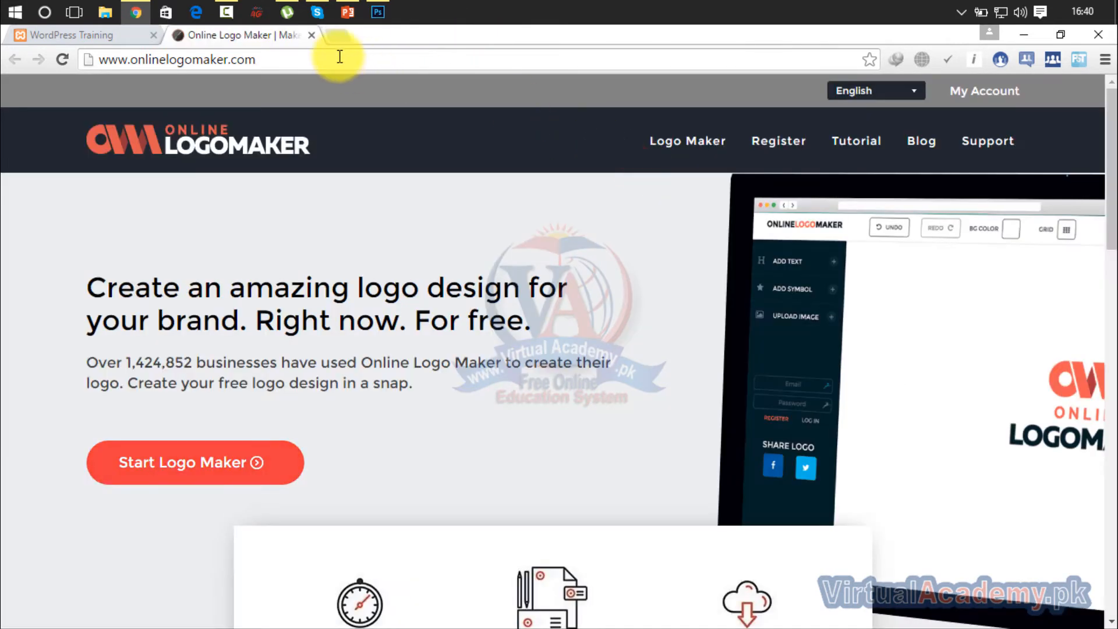
{"action": "left_click", "coordinate": [311, 36]}
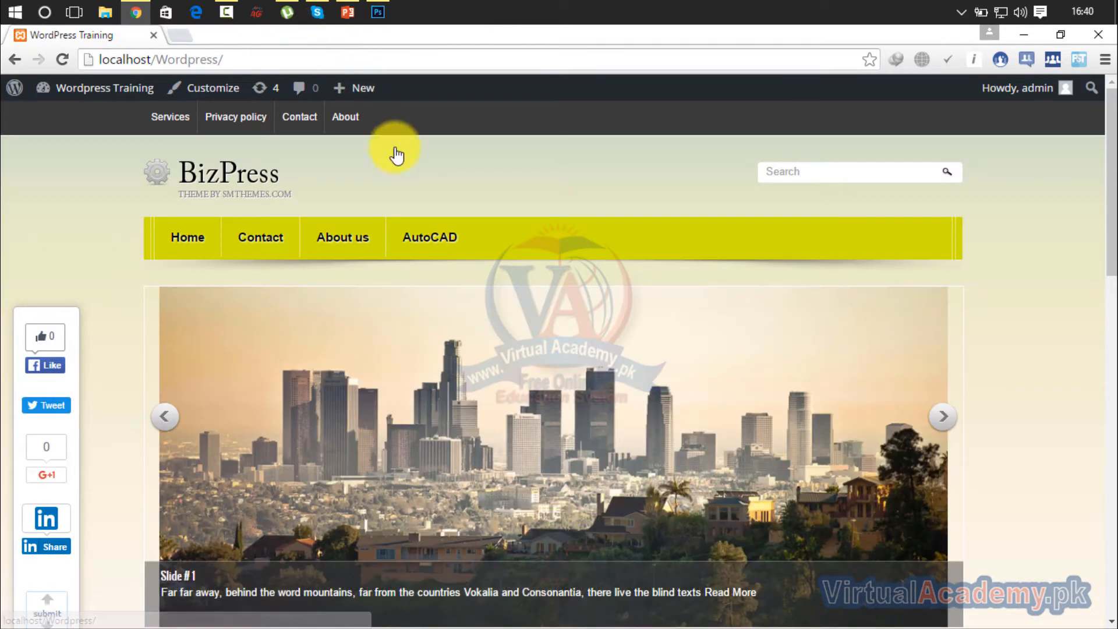
Switch to Photoshop and leave its empty workspace ready, with no menu open
{"action": "left_click", "coordinate": [379, 10]}
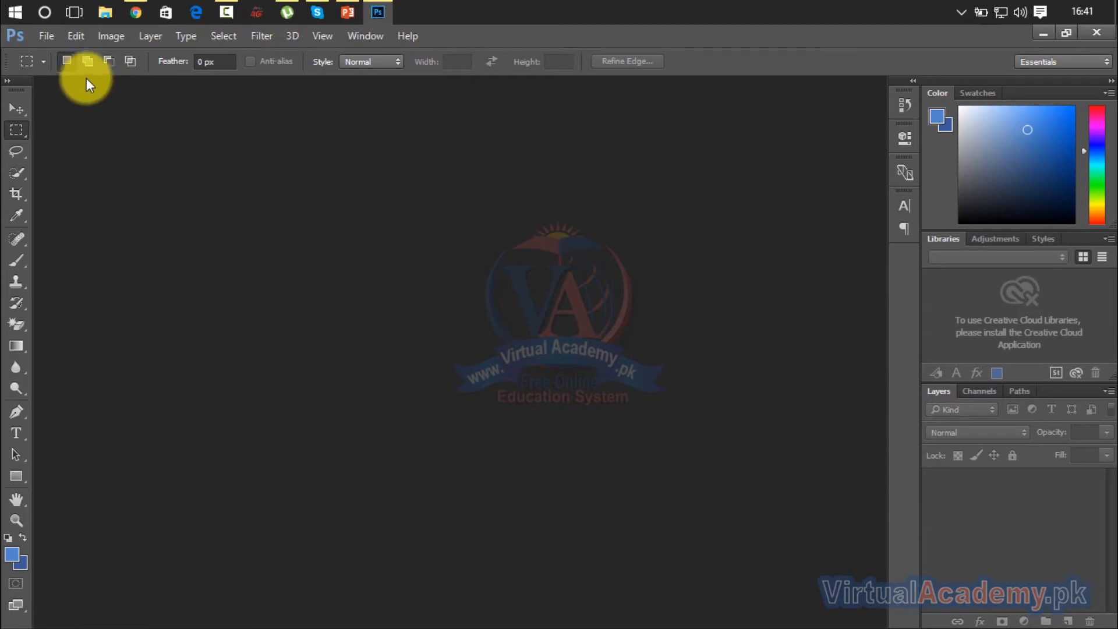
{"action": "left_click", "coordinate": [48, 36]}
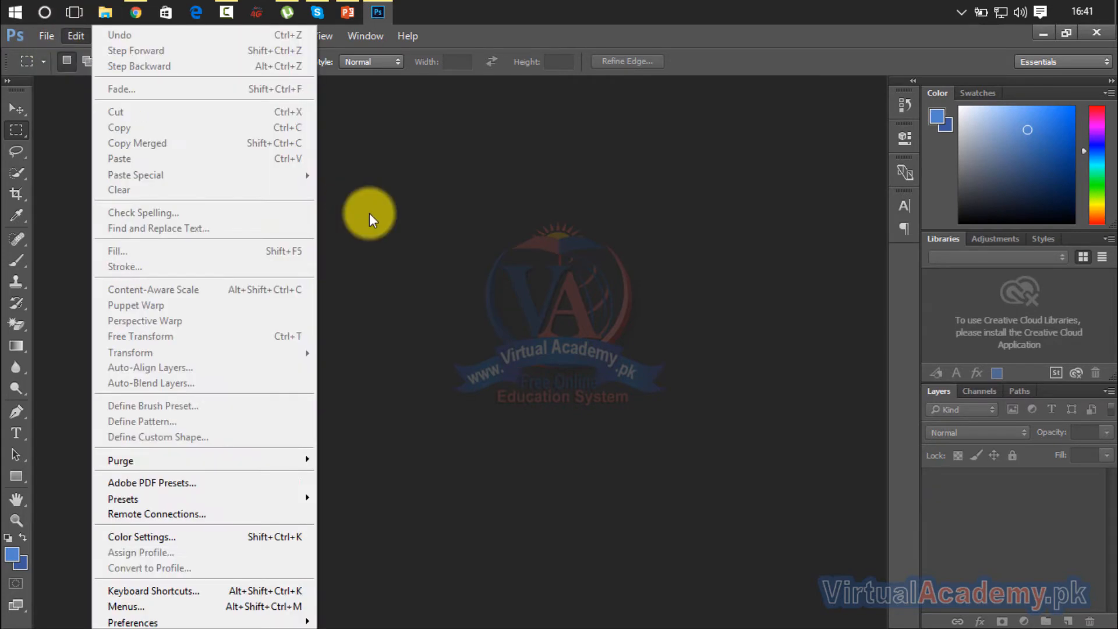
{"action": "left_click", "coordinate": [369, 213]}
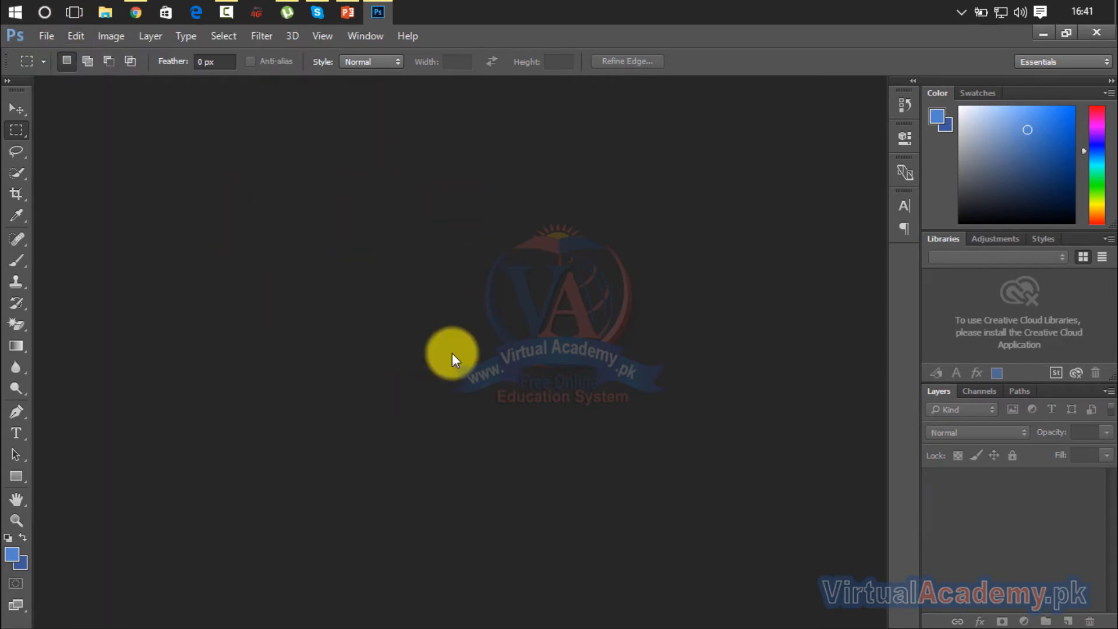
Switch to the WordPress site in Chrome, inspect the BizPress header logo's pixel dimensions with the developer tools, and close them
{"action": "left_click", "coordinate": [137, 12]}
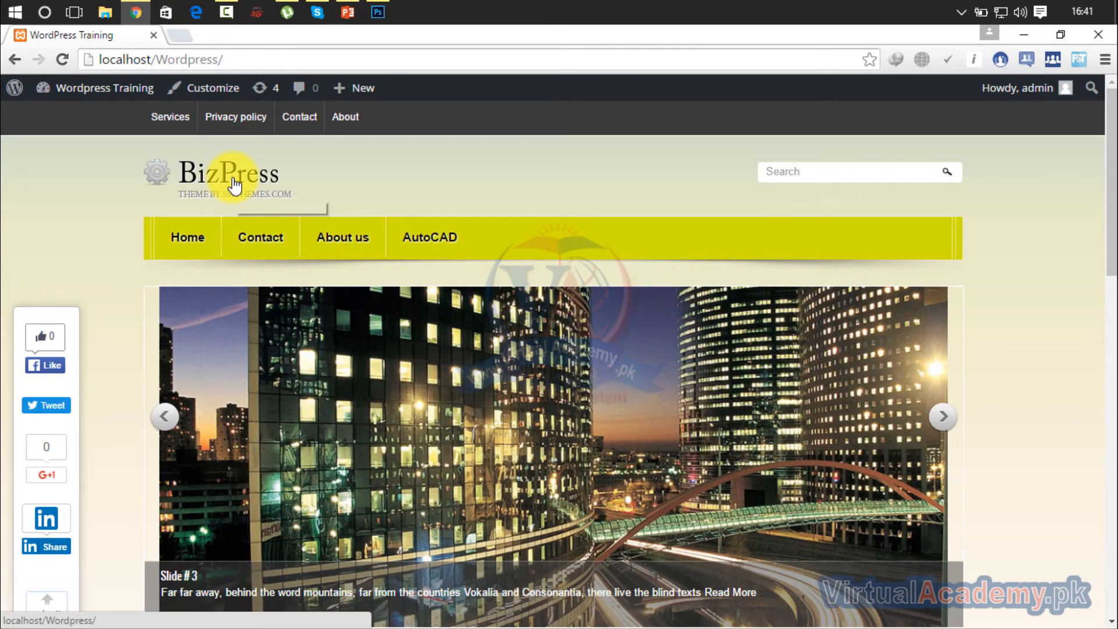
{"action": "right_click", "coordinate": [234, 187]}
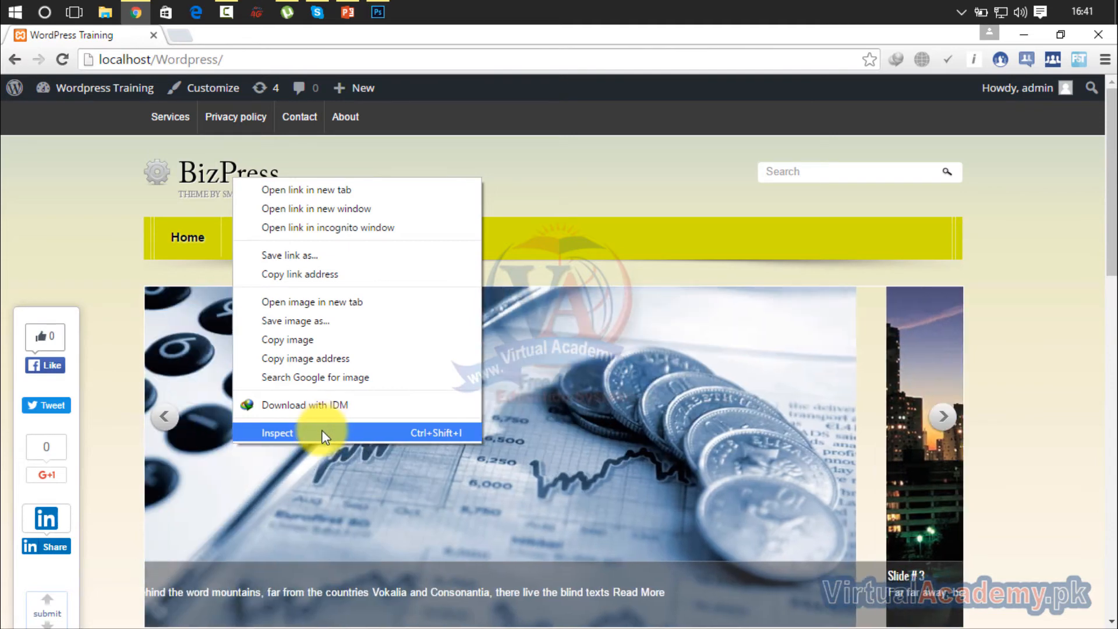
{"action": "left_click", "coordinate": [320, 431]}
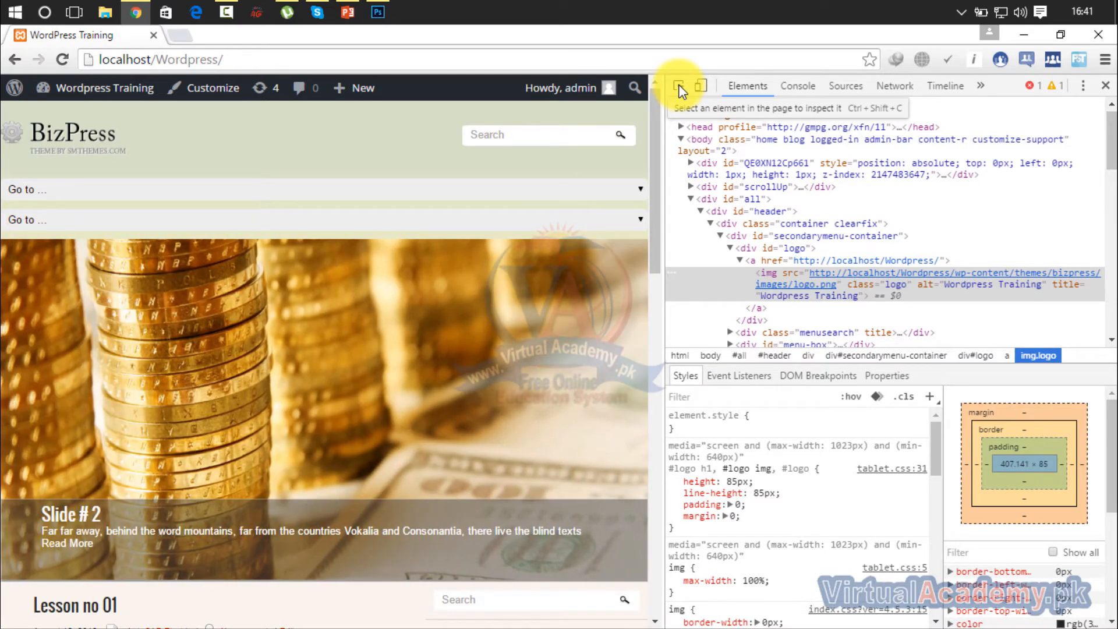
{"action": "left_click", "coordinate": [678, 86]}
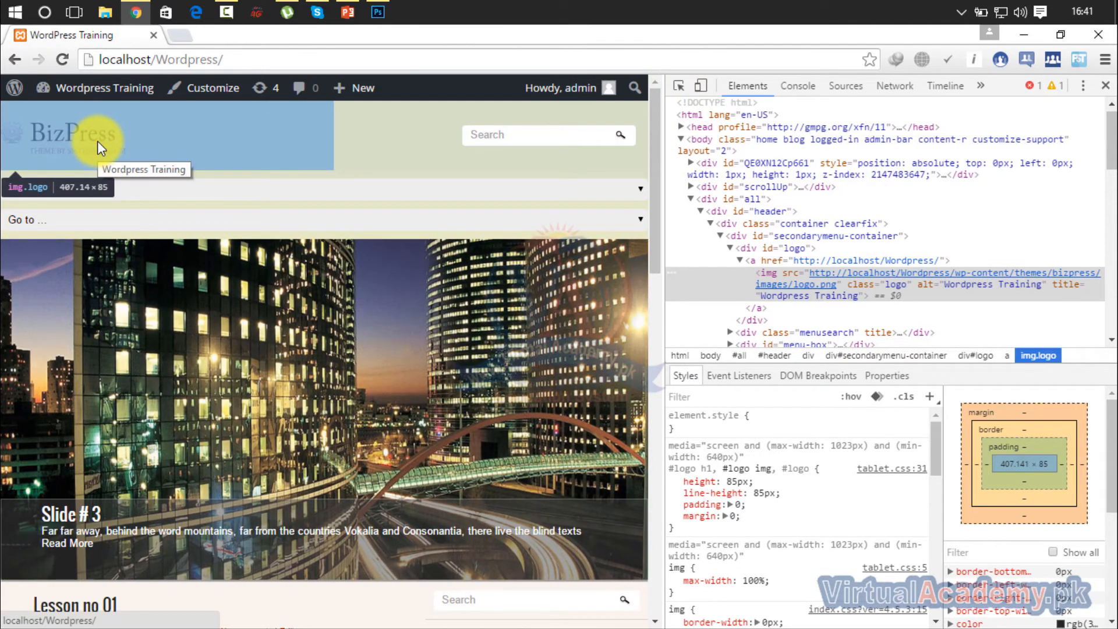
{"action": "left_click", "coordinate": [97, 141]}
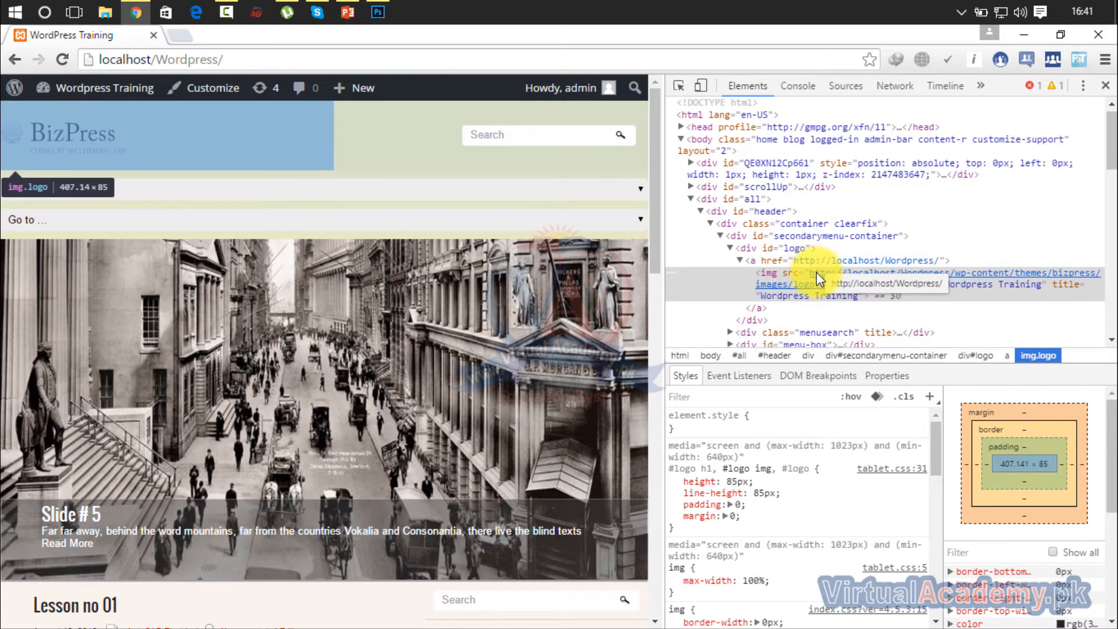
{"action": "mouse_move", "coordinate": [816, 279]}
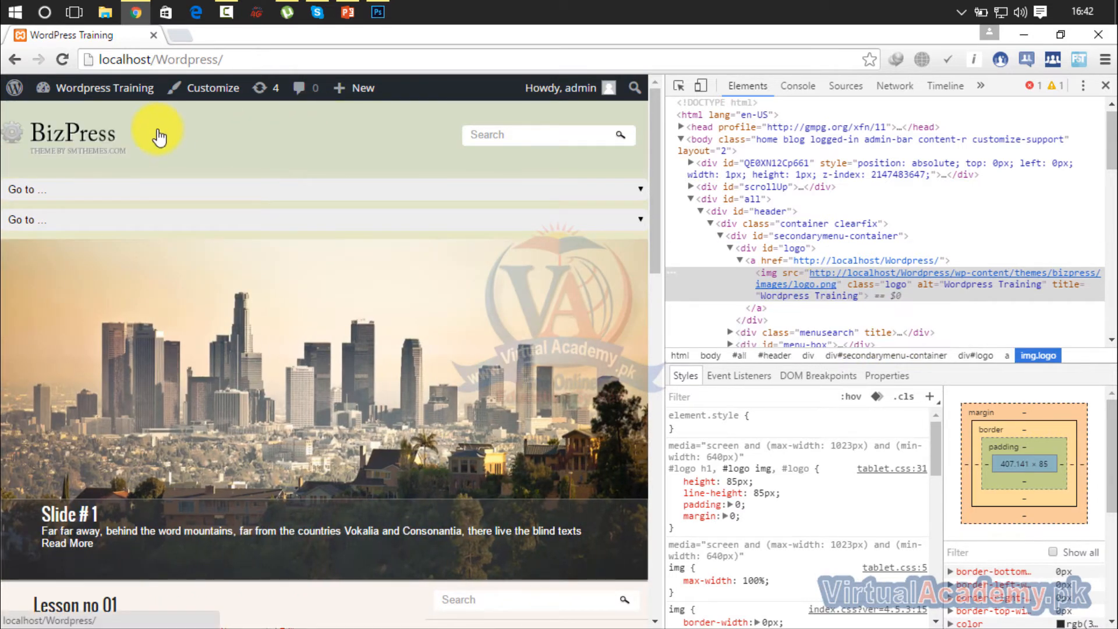
{"action": "left_click", "coordinate": [679, 86]}
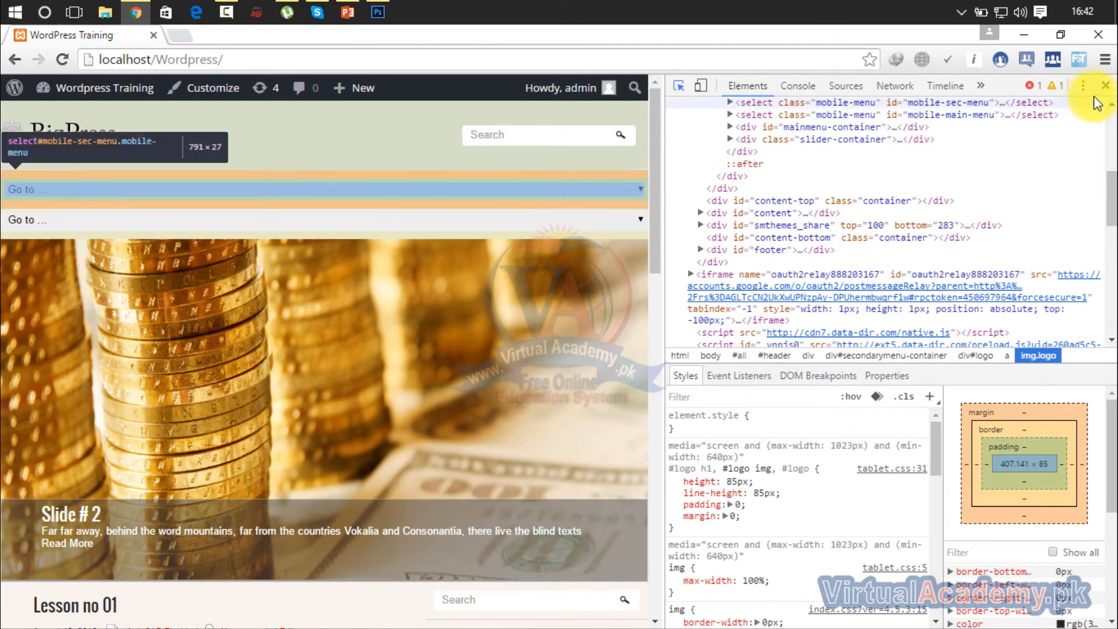
{"action": "left_click", "coordinate": [1105, 85]}
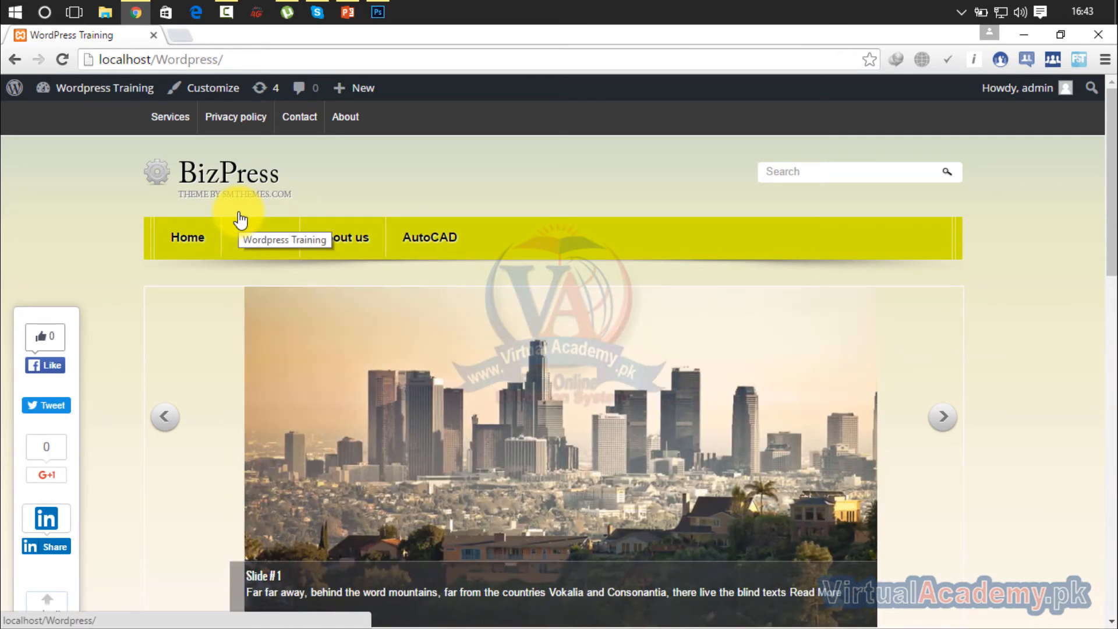
Switch to Photoshop and open the settings for a new document
{"action": "left_click", "coordinate": [377, 11]}
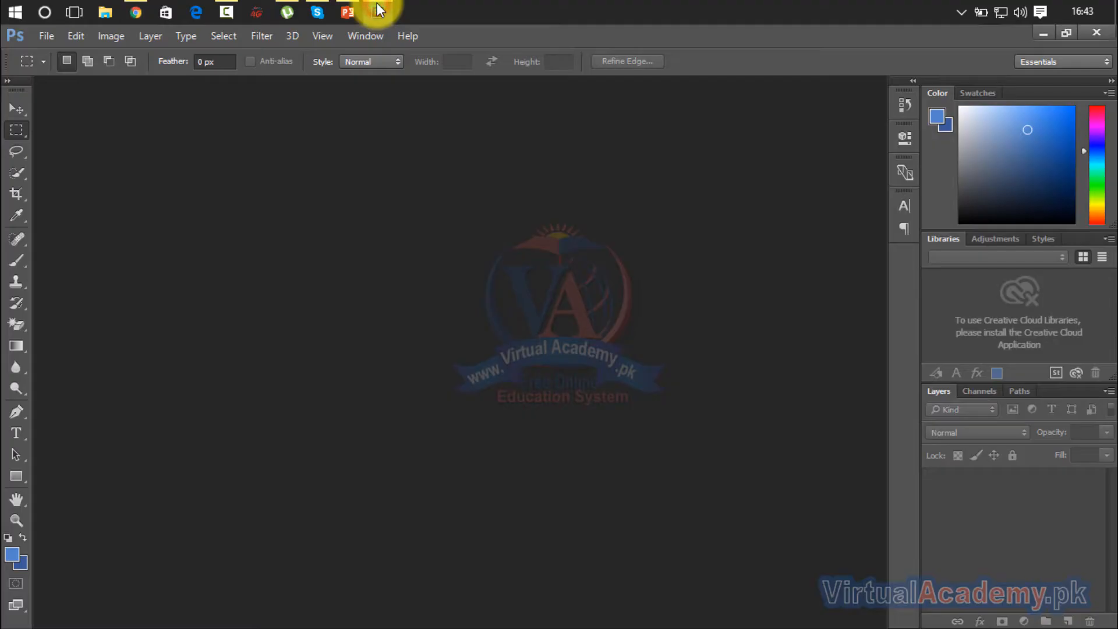
{"action": "key", "text": "ctrl+n"}
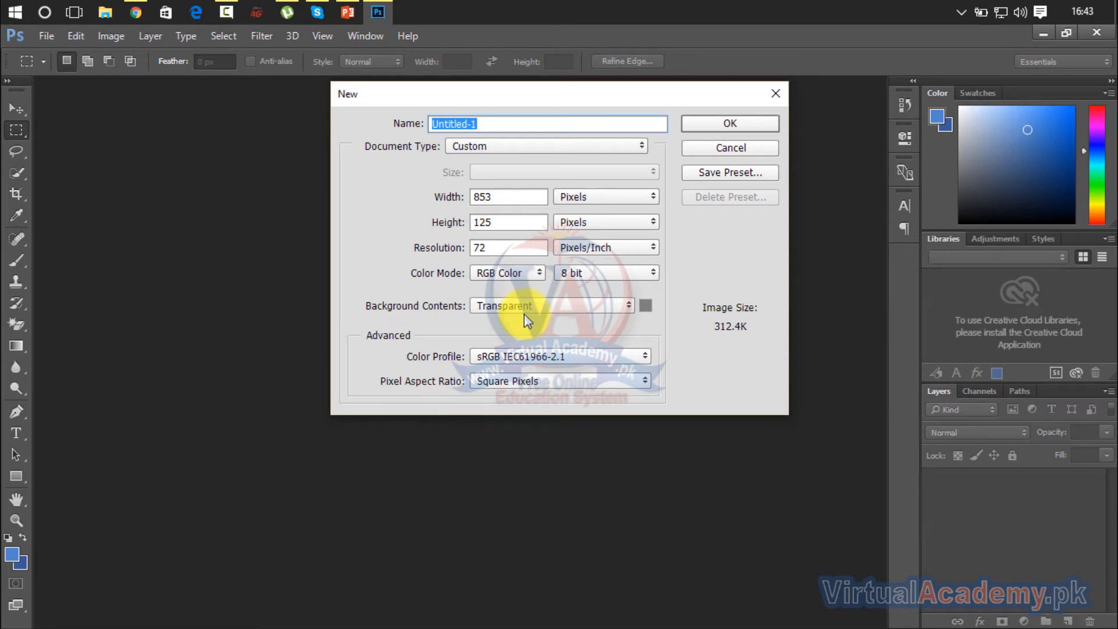
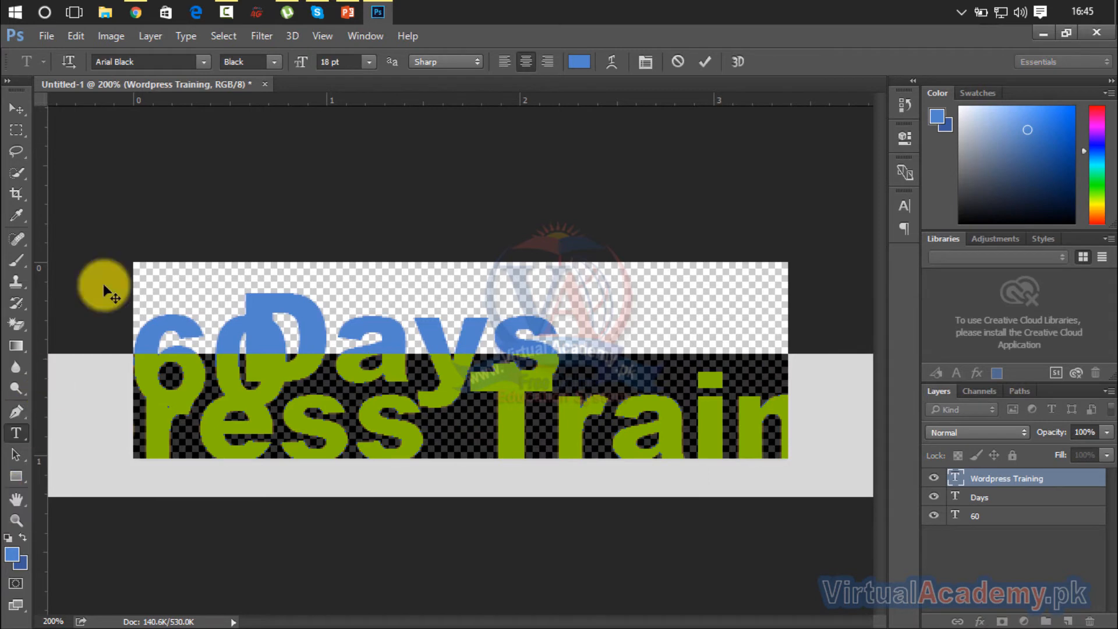
Reduce the font size of the Wordpress Training text to 6 pt
{"action": "left_click", "coordinate": [368, 63]}
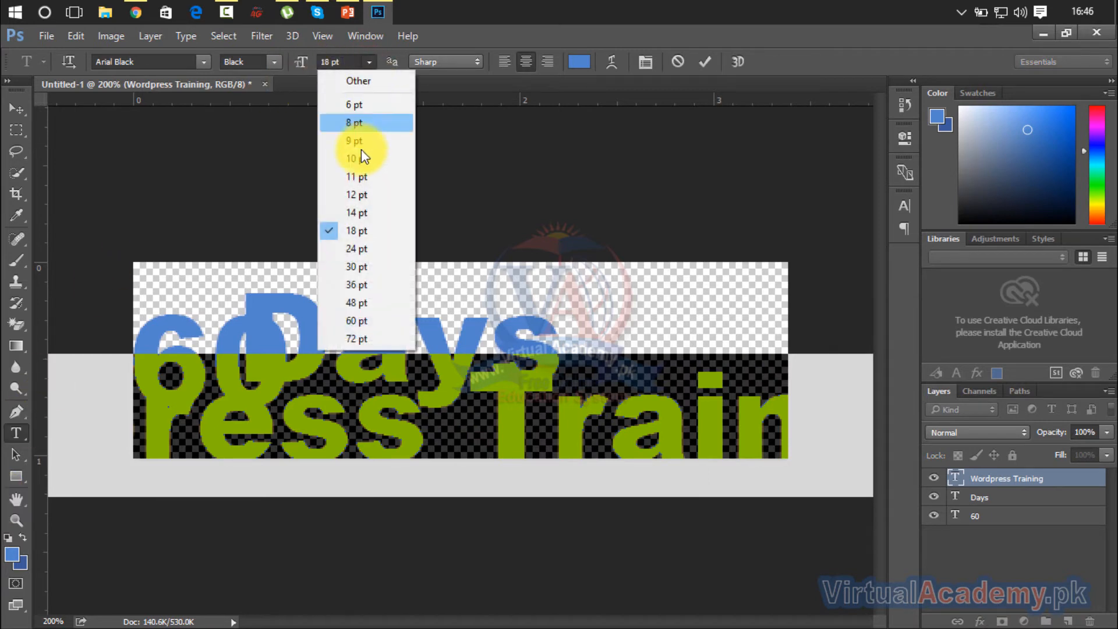
{"action": "left_click", "coordinate": [360, 179]}
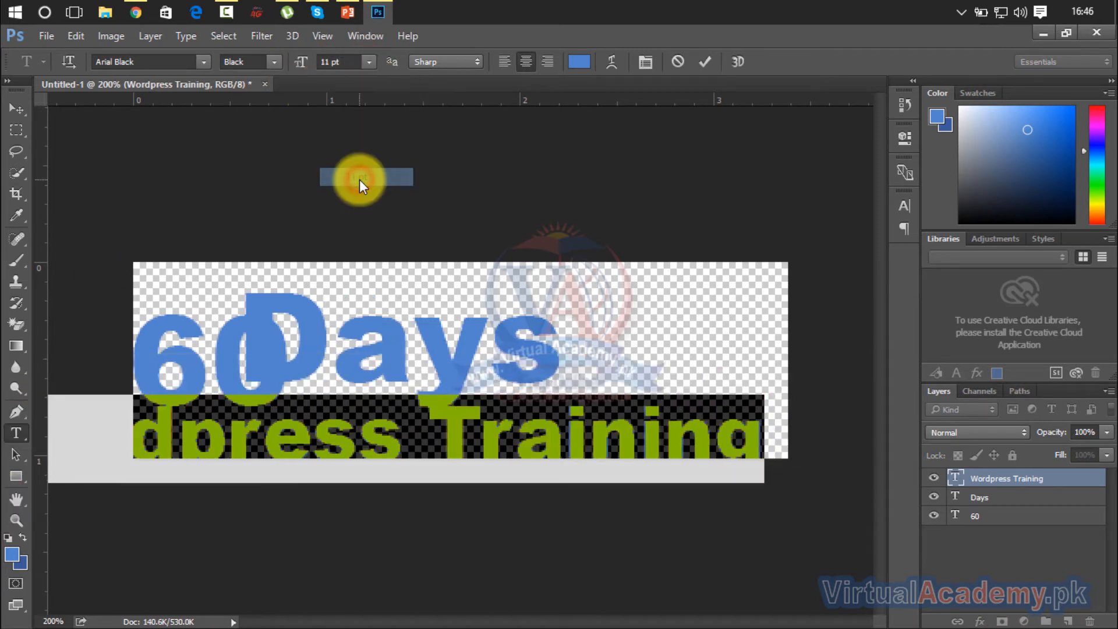
{"action": "left_click", "coordinate": [368, 62]}
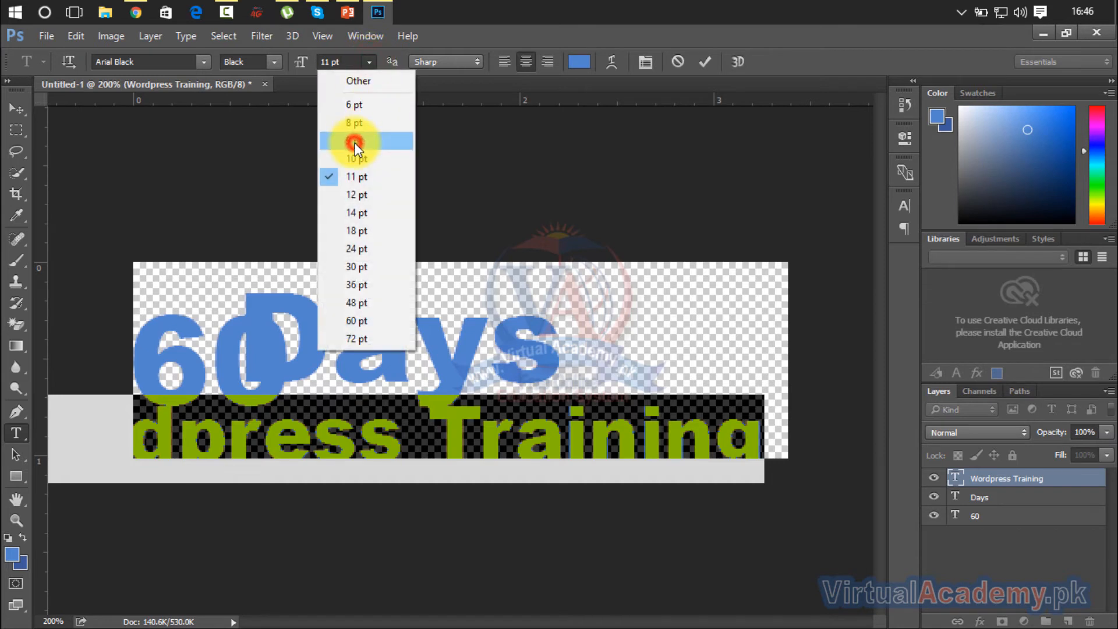
{"action": "left_click", "coordinate": [354, 142]}
{"action": "left_click", "coordinate": [365, 63]}
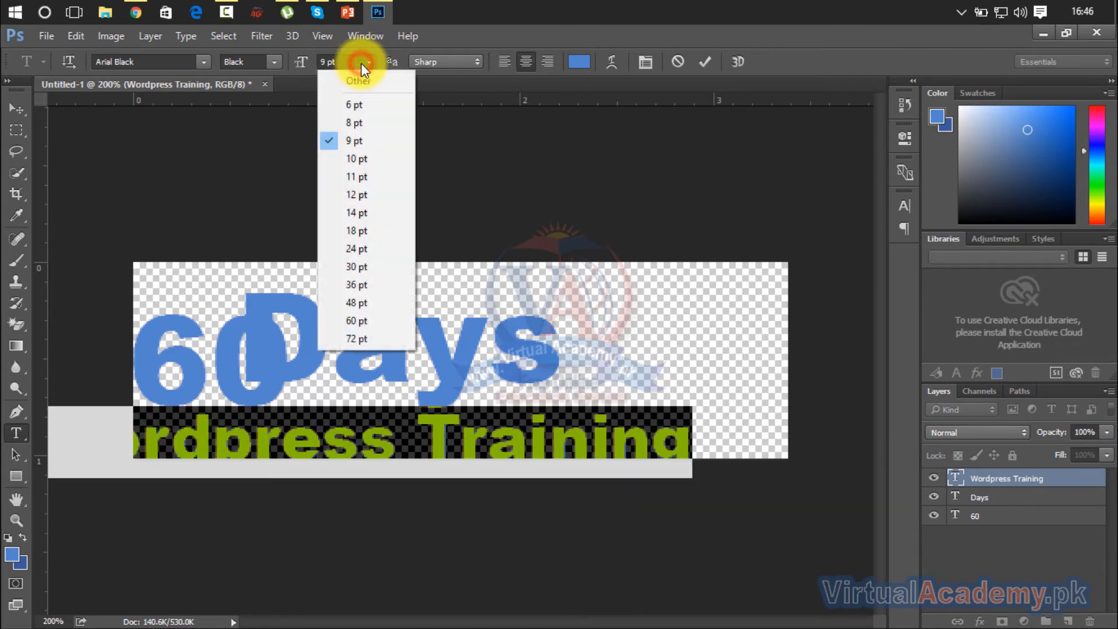
{"action": "left_click", "coordinate": [350, 106]}
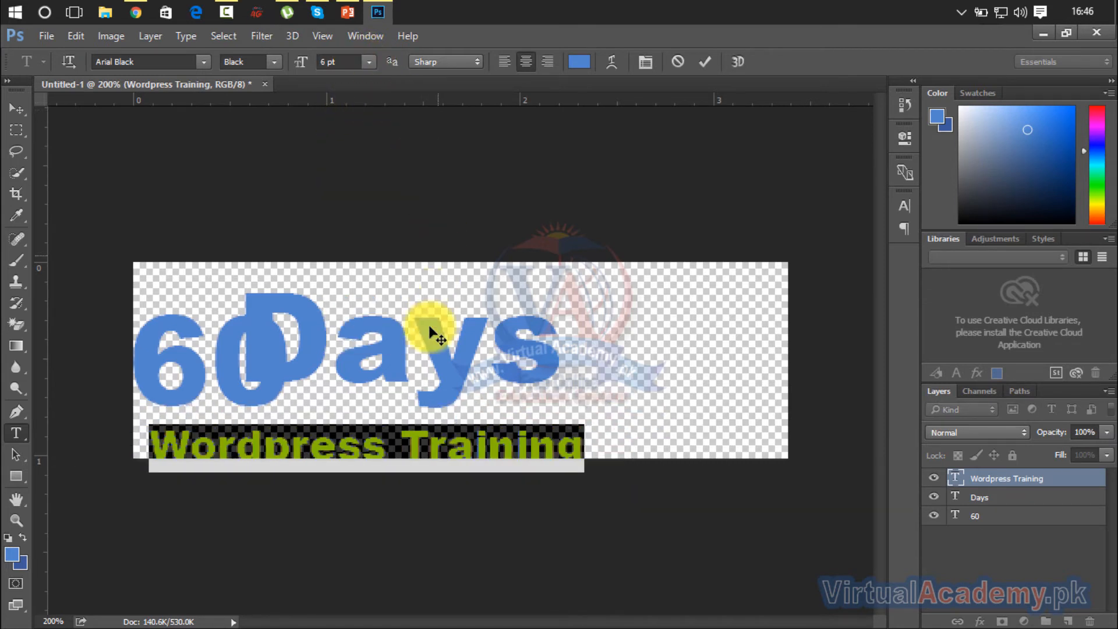
Move the Wordpress Training text up and to the right so it sits fully inside the canvas beneath Days
{"action": "left_click", "coordinate": [20, 110]}
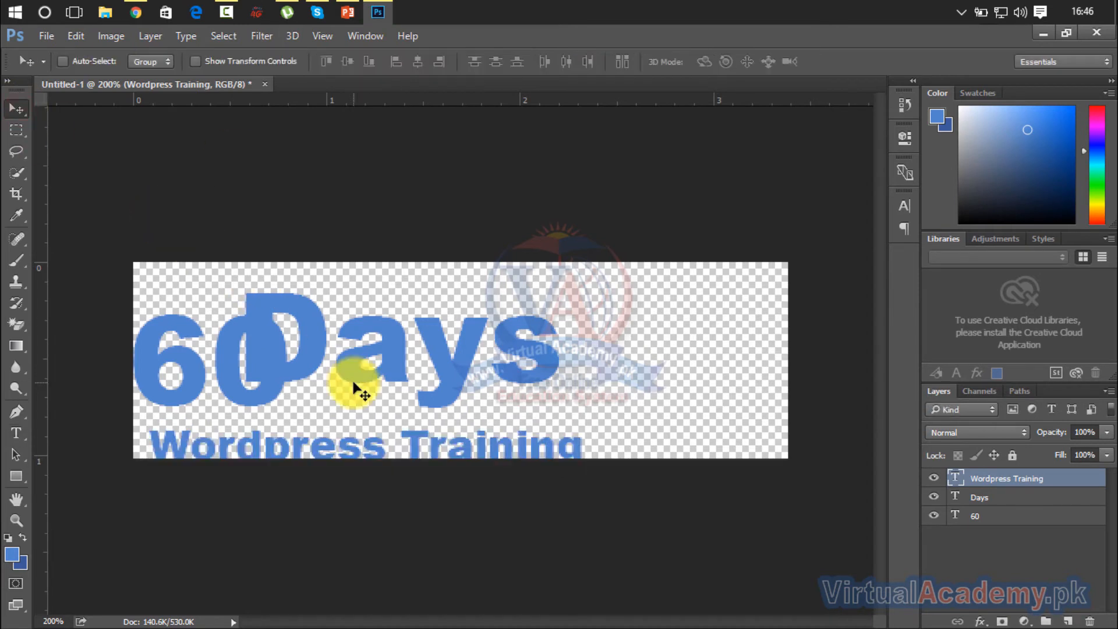
{"action": "left_click_drag", "start_coordinate": [367, 445], "coordinate": [365, 436]}
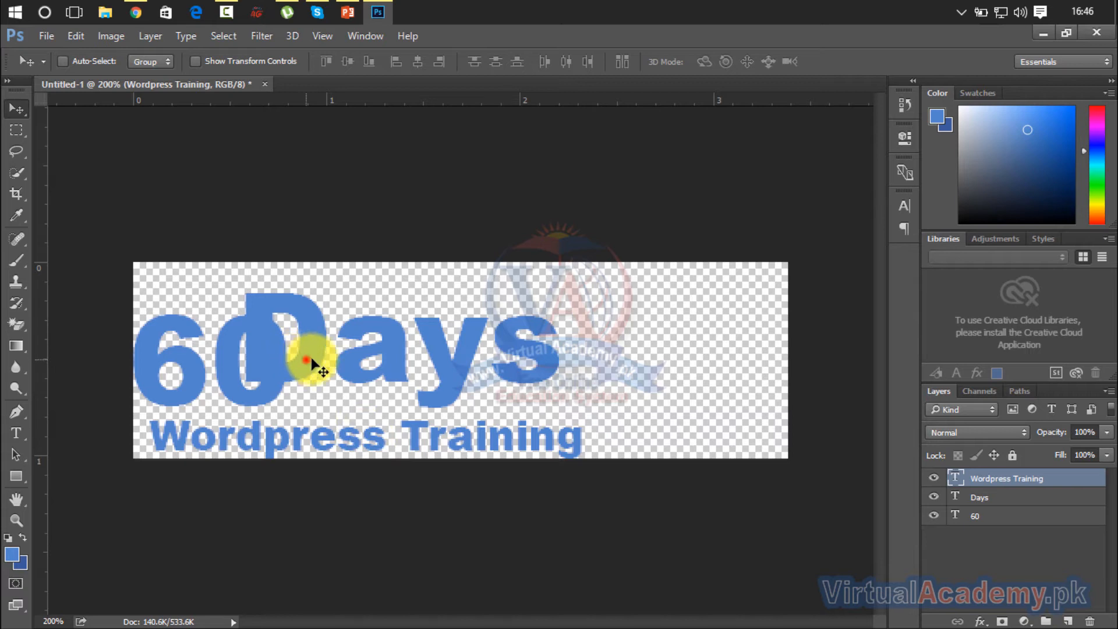
{"action": "left_click_drag", "start_coordinate": [305, 362], "coordinate": [449, 350]}
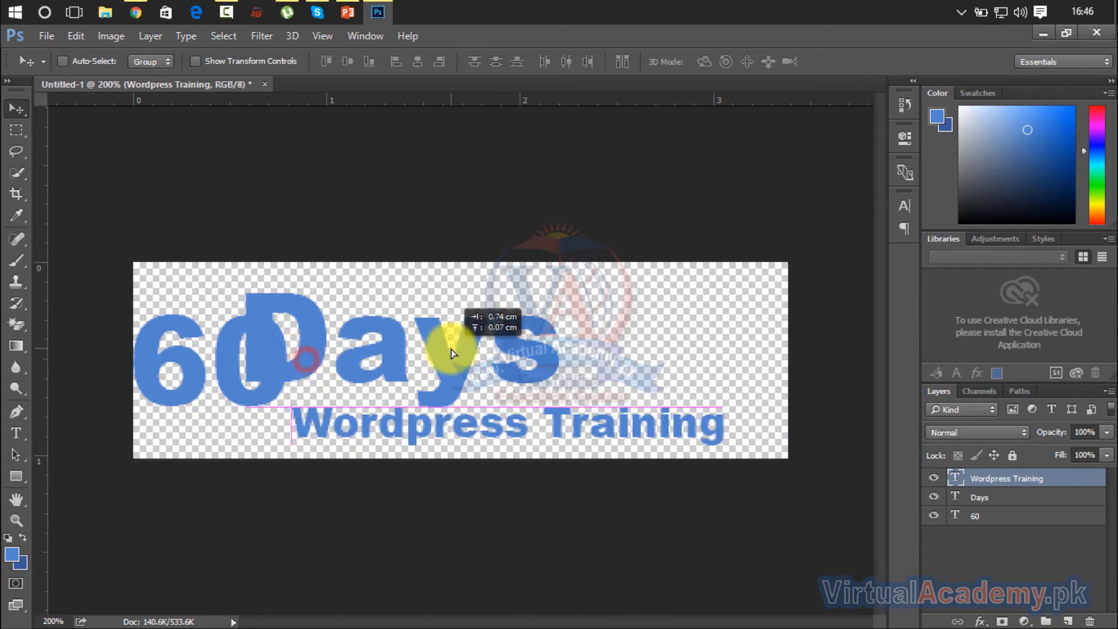
Move the Days text to the right, clear of 60, and shift the 60 text slightly right and up
{"action": "right_click", "coordinate": [318, 320]}
{"action": "left_click", "coordinate": [319, 323]}
{"action": "left_click_drag", "start_coordinate": [319, 320], "coordinate": [439, 305]}
{"action": "left_click_drag", "start_coordinate": [277, 351], "coordinate": [308, 347]}
{"action": "right_click", "coordinate": [290, 358]}
{"action": "left_click", "coordinate": [292, 367]}
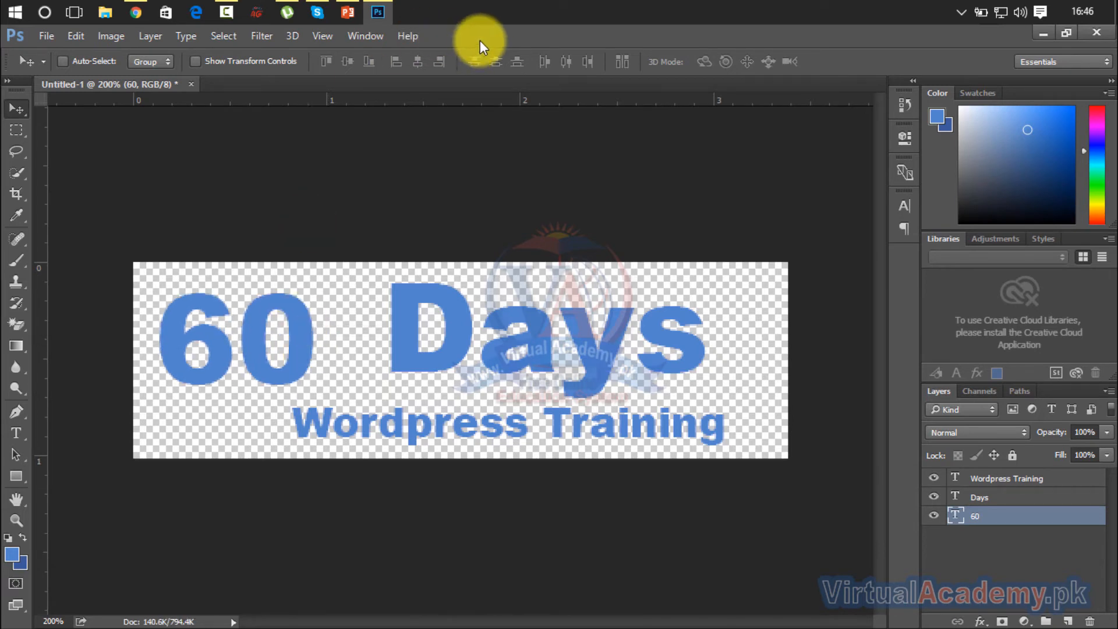
Change the font of the 60 text to Bookman Old Style Bold Italic
{"action": "double_click", "coordinate": [294, 372]}
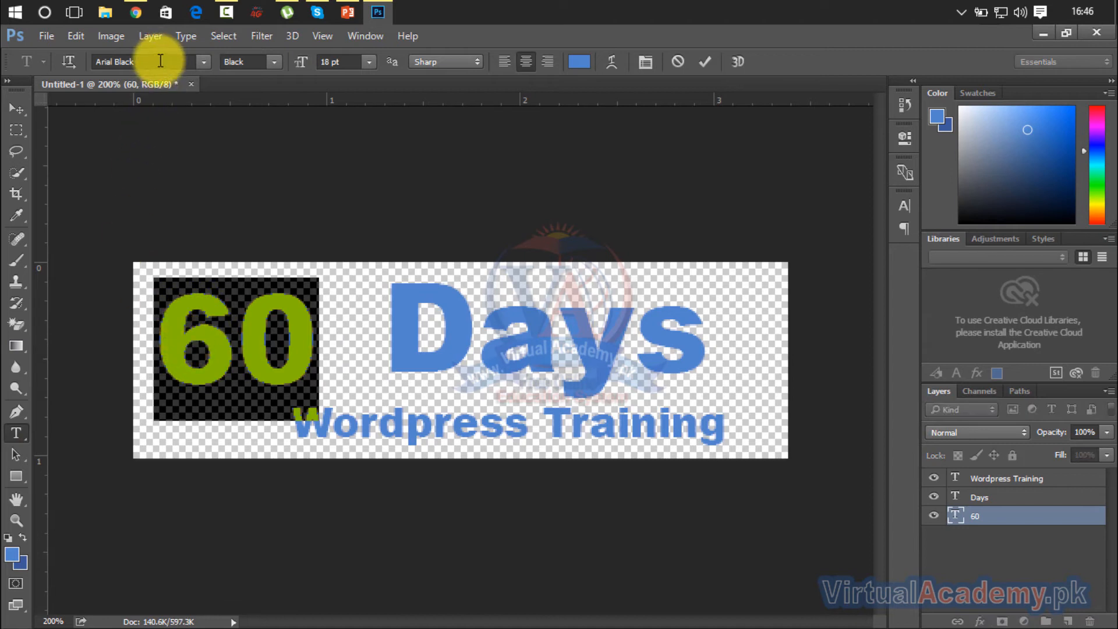
{"action": "left_click", "coordinate": [205, 64]}
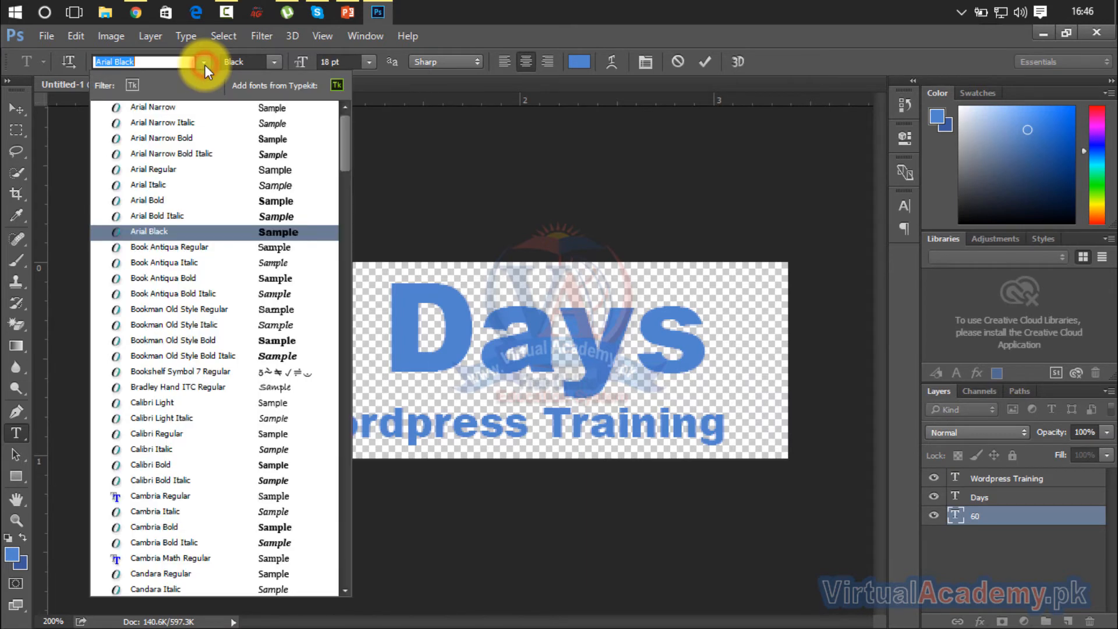
{"action": "left_click", "coordinate": [204, 64]}
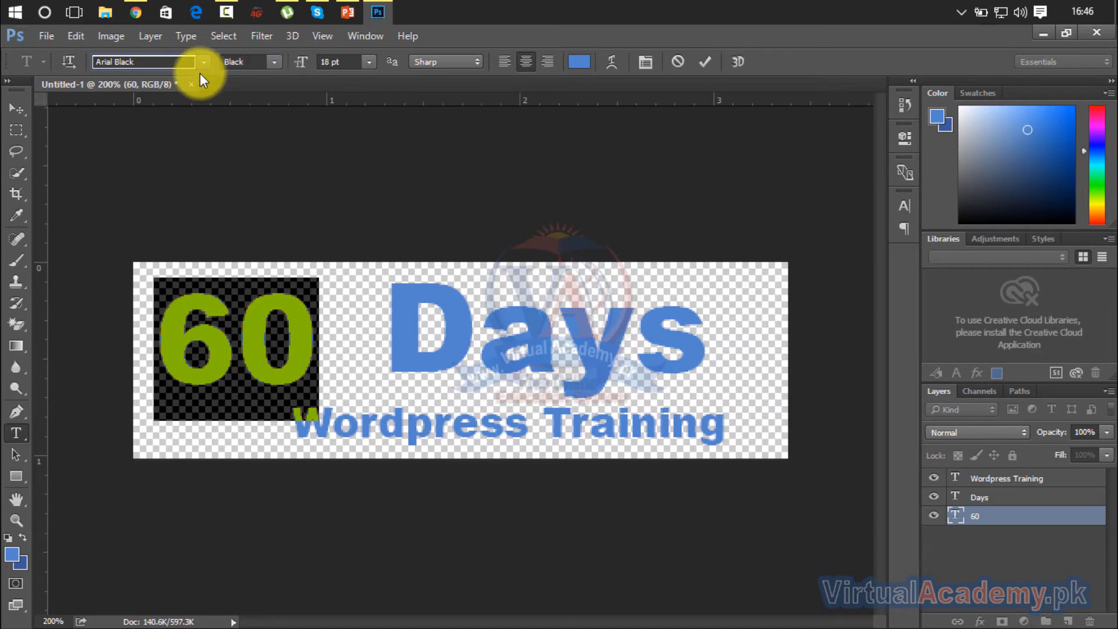
{"action": "left_click", "coordinate": [159, 60]}
{"action": "key", "text": "Down"}
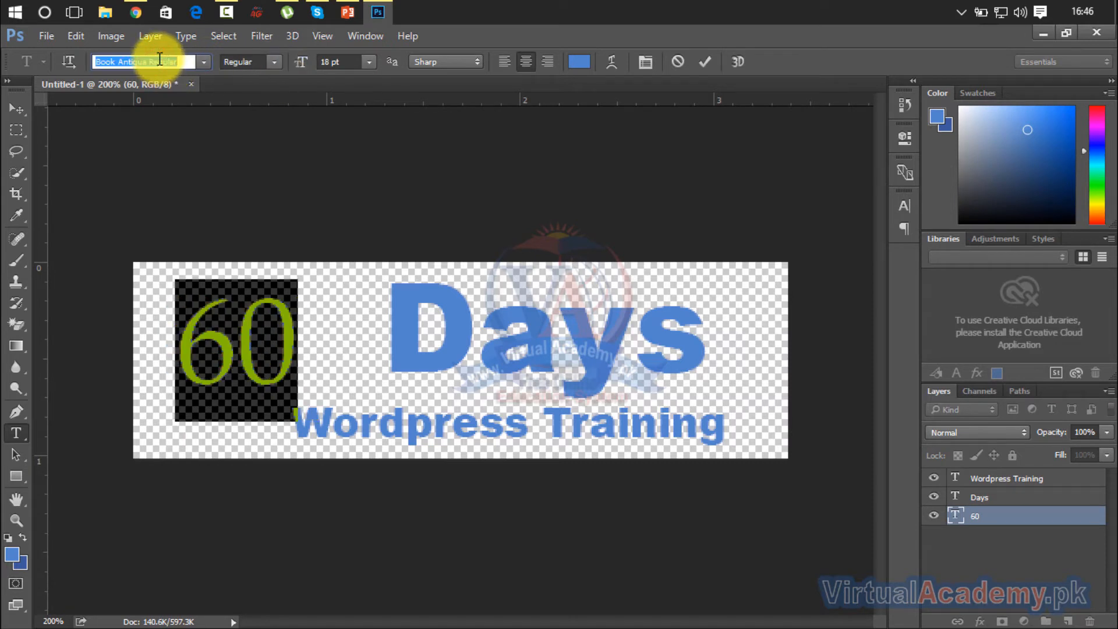
{"action": "key", "text": "Down"}
{"action": "key", "text": "Down"}
{"action": "key", "text": "Down"}
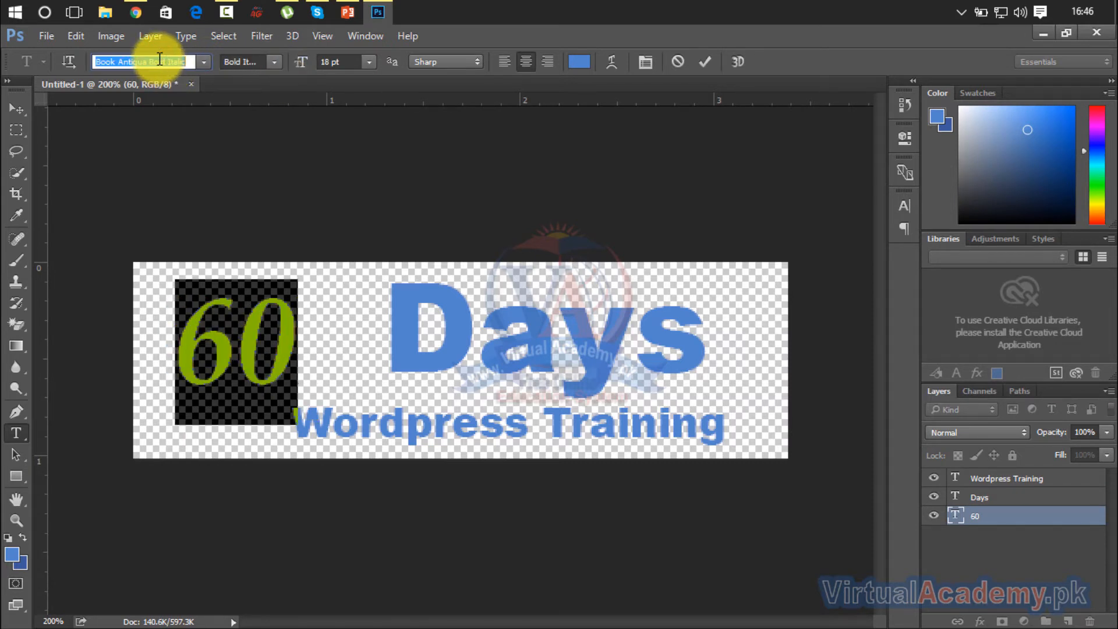
{"action": "key", "text": "Down"}
{"action": "key", "text": "Down"}
{"action": "key", "text": "Down"}
{"action": "key", "text": "Down"}
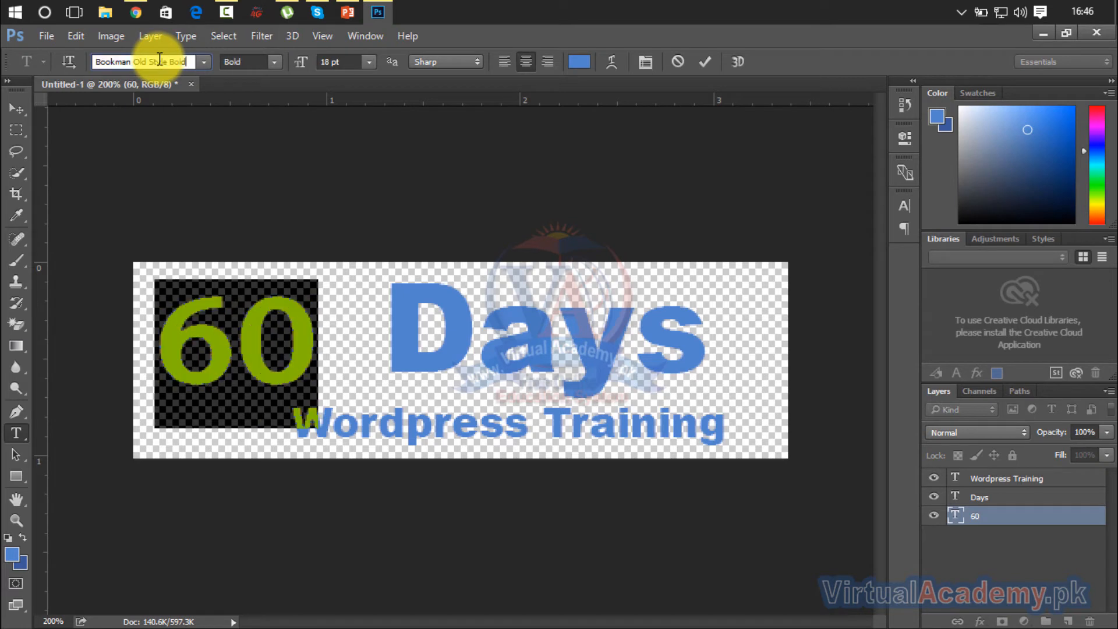
{"action": "key", "text": "Up"}
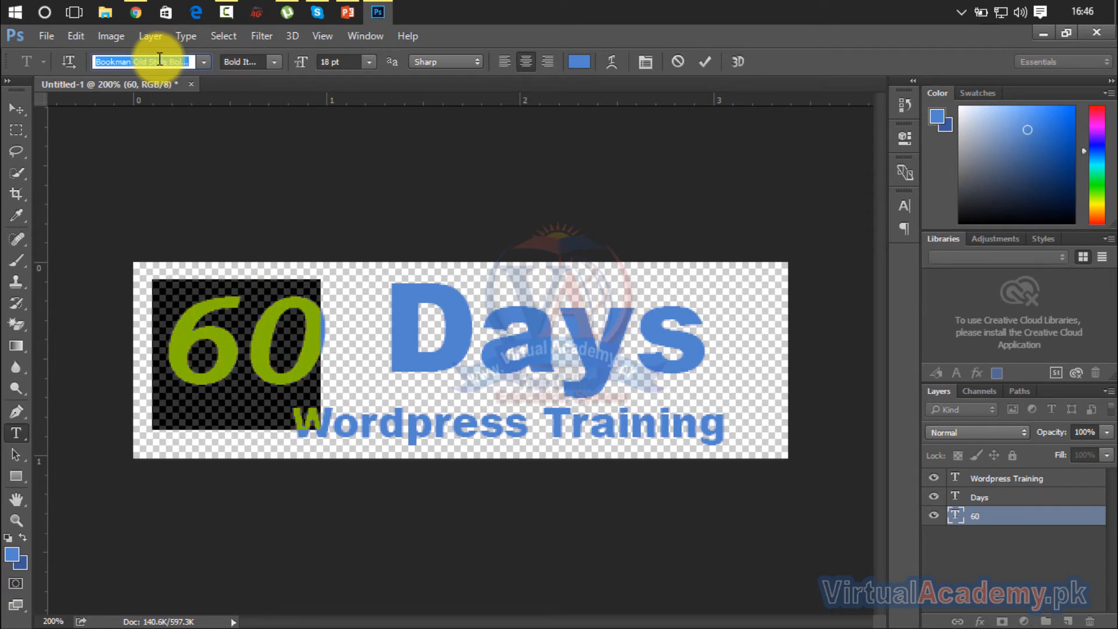
{"action": "left_click", "coordinate": [21, 108]}
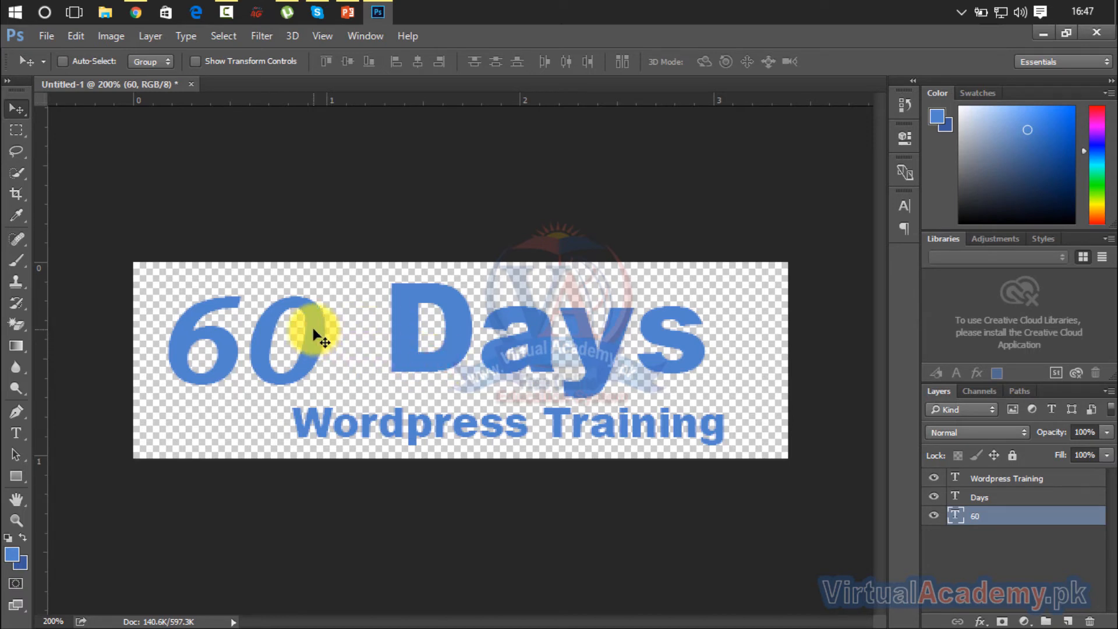
Open the Blending Options of the 60 text layer and enable a Color Overlay on it
{"action": "left_click", "coordinate": [16, 431]}
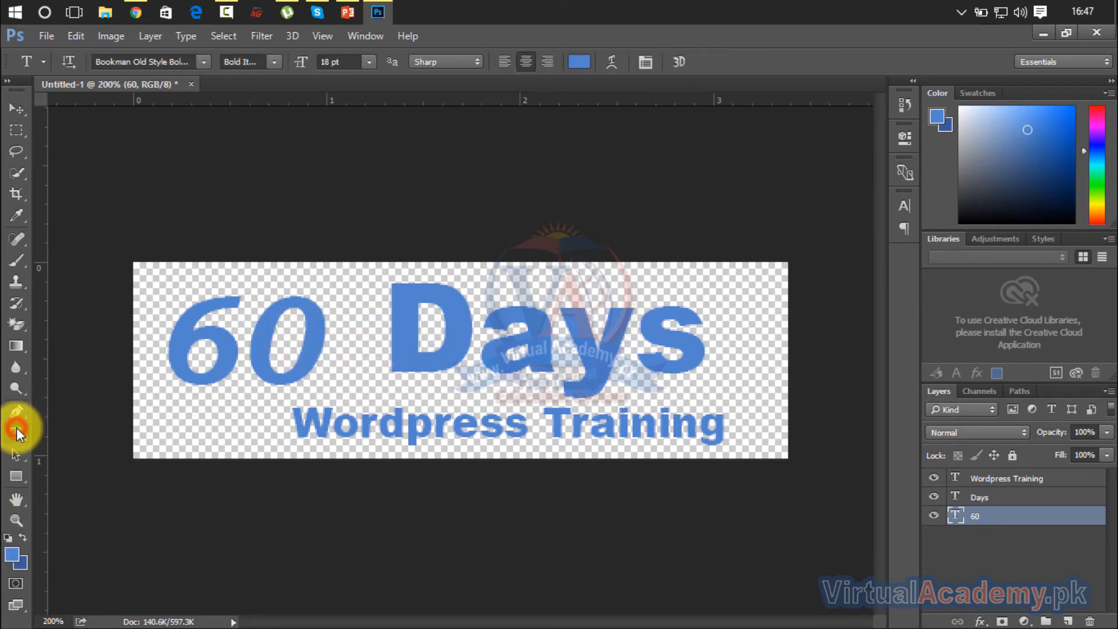
{"action": "left_click", "coordinate": [17, 107]}
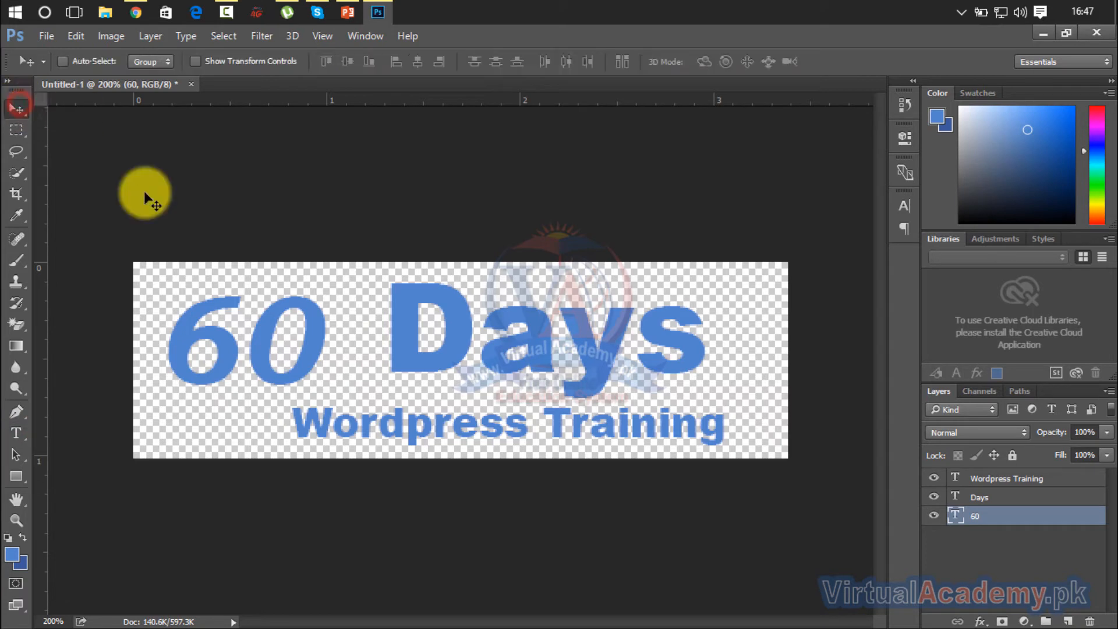
{"action": "right_click", "coordinate": [227, 345]}
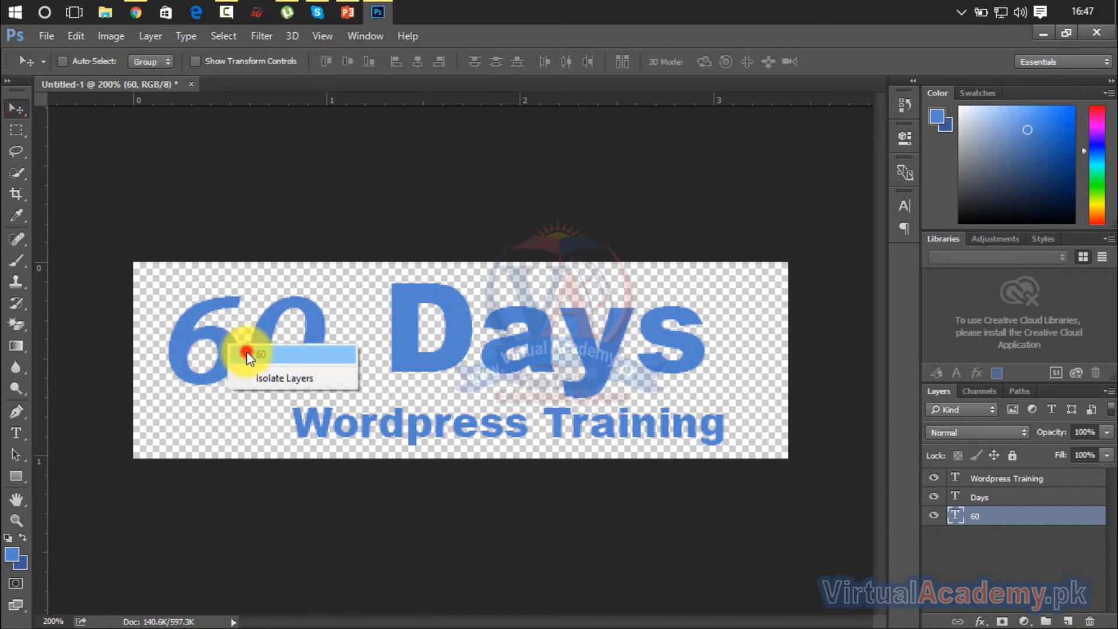
{"action": "left_click", "coordinate": [248, 352]}
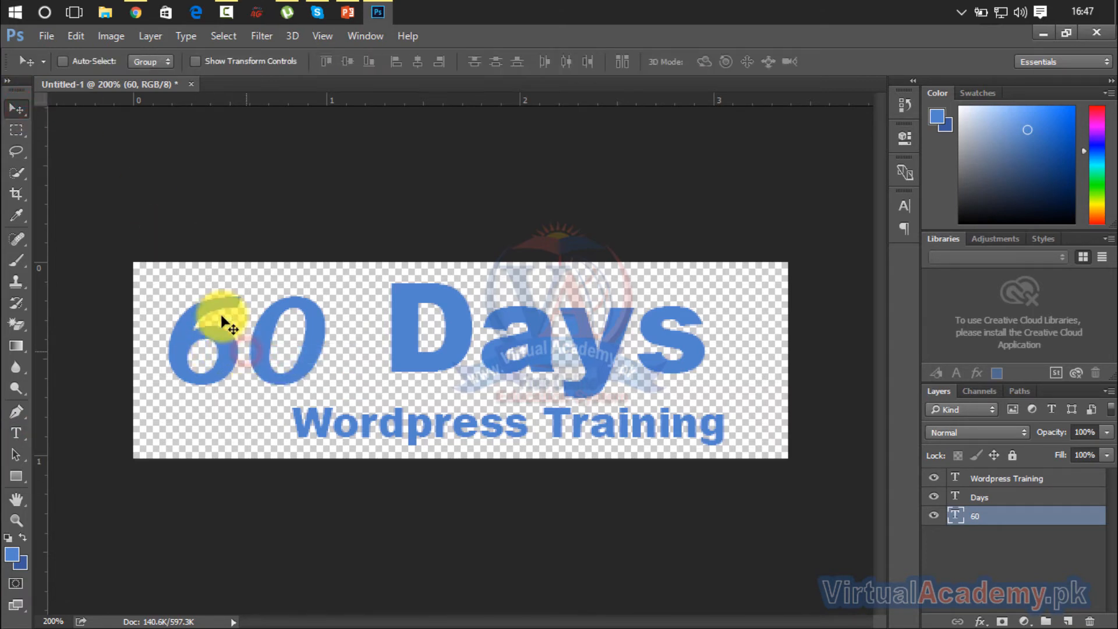
{"action": "right_click", "coordinate": [1006, 527]}
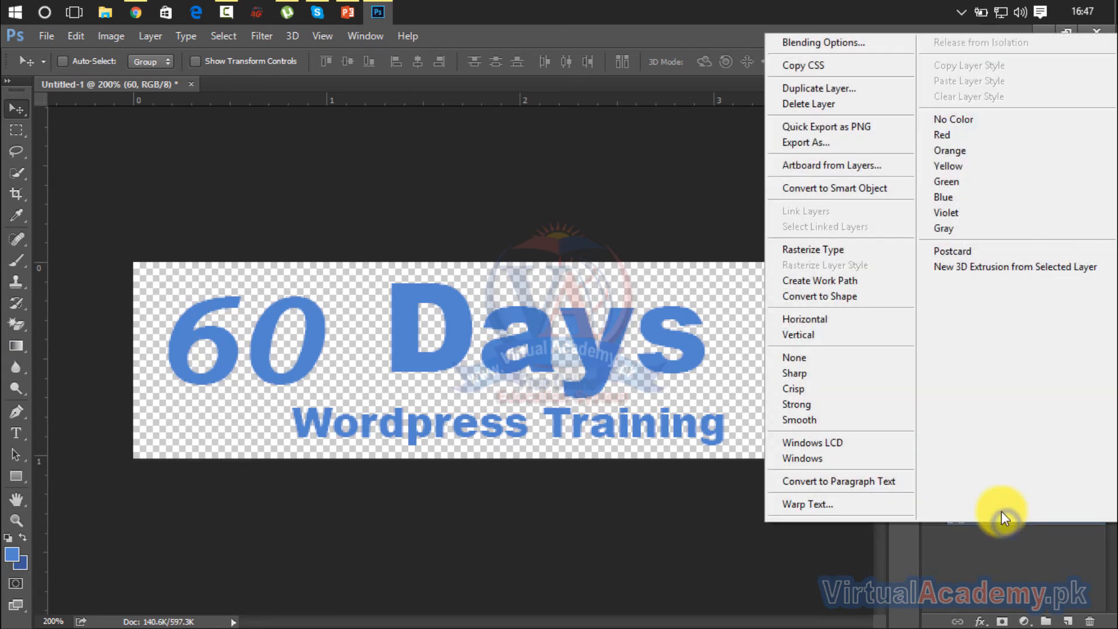
{"action": "left_click", "coordinate": [878, 40]}
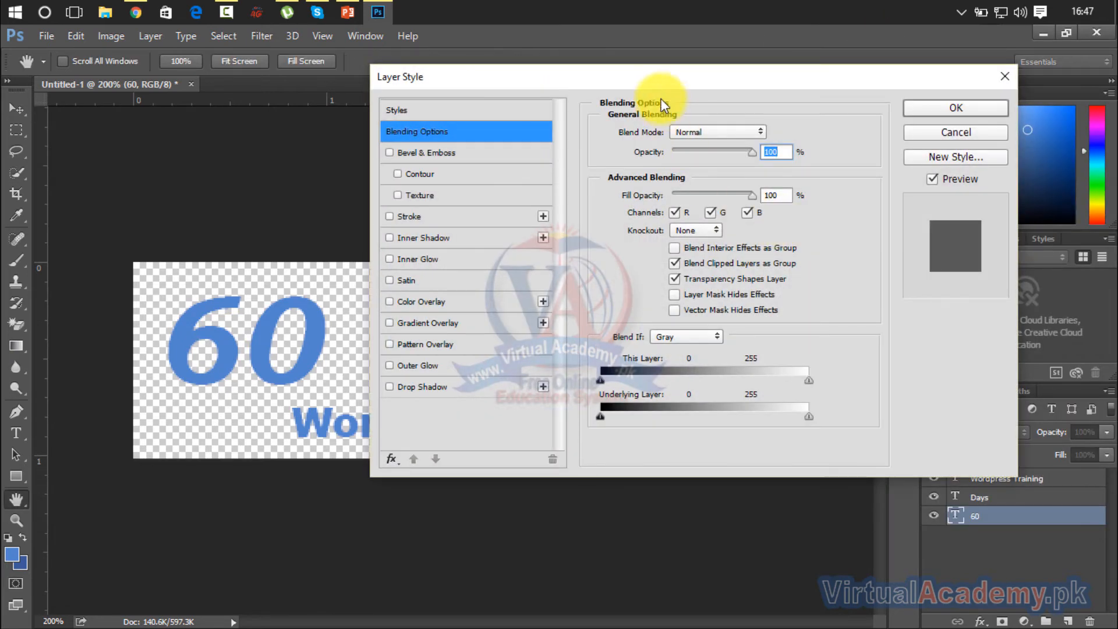
{"action": "left_click_drag", "start_coordinate": [653, 81], "coordinate": [851, 67]}
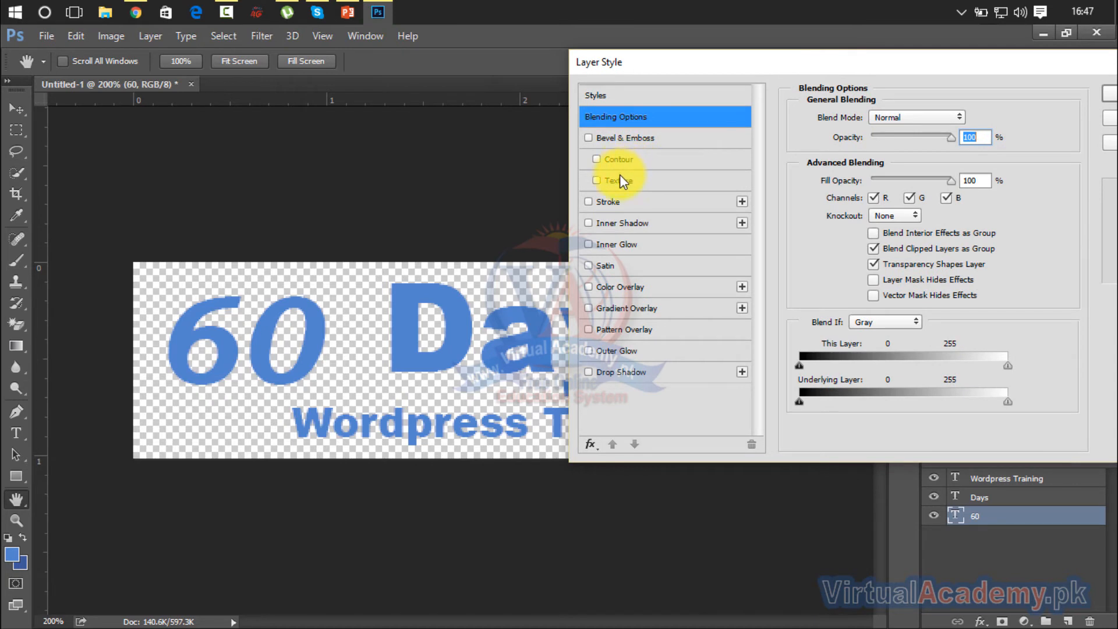
{"action": "left_click", "coordinate": [589, 286]}
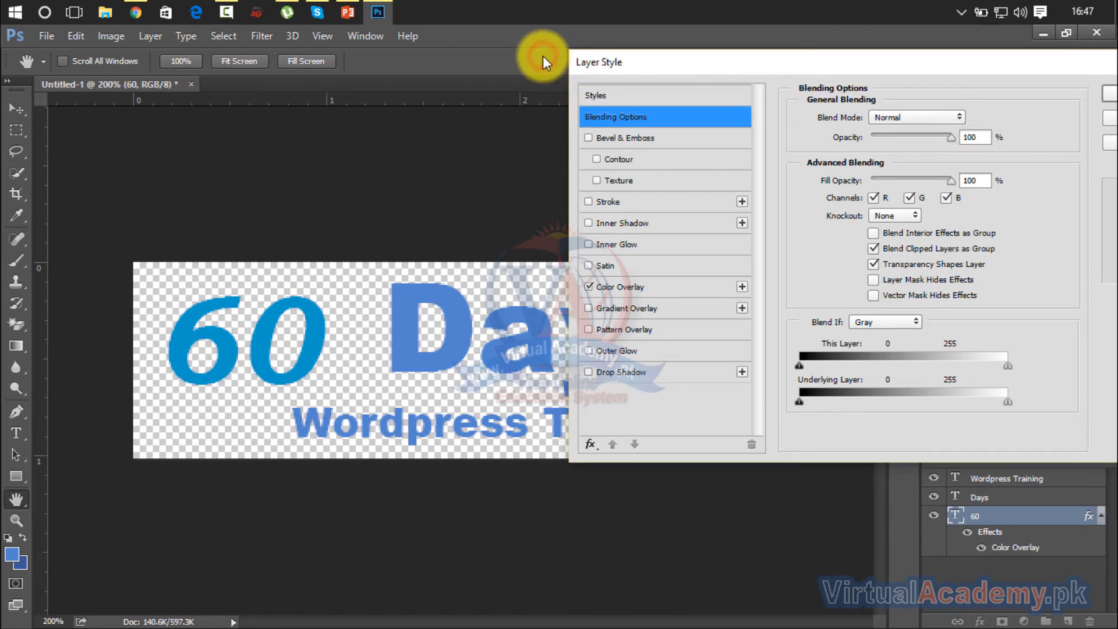
Place Photoshop and the Chrome window with the WordPress site side by side, and close the browser's developer tools
{"action": "key", "text": "super+Right"}
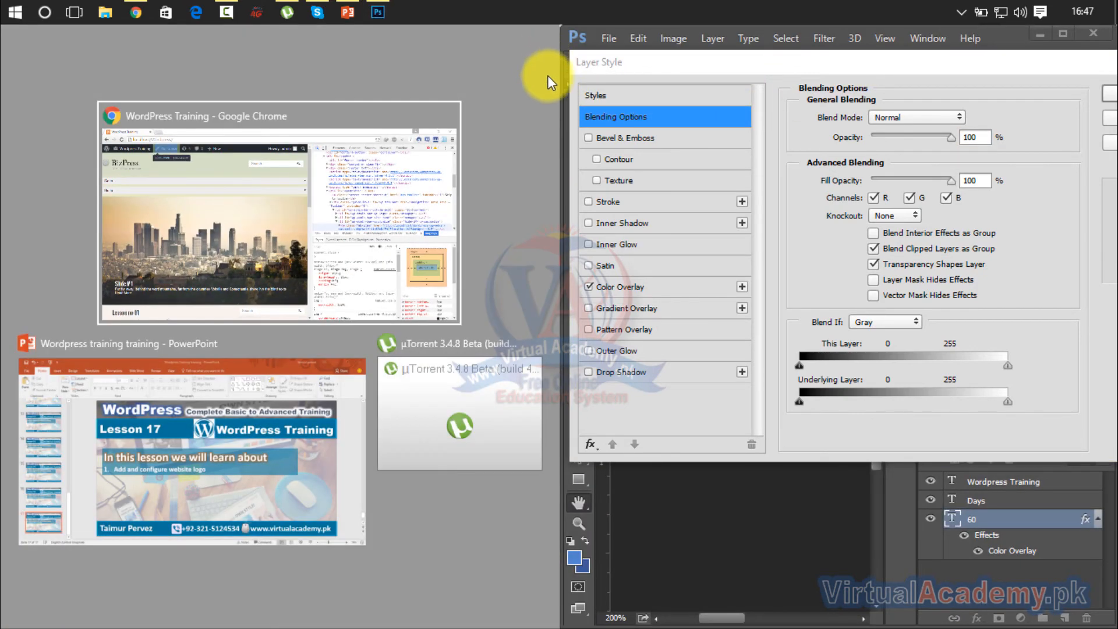
{"action": "left_click", "coordinate": [285, 240]}
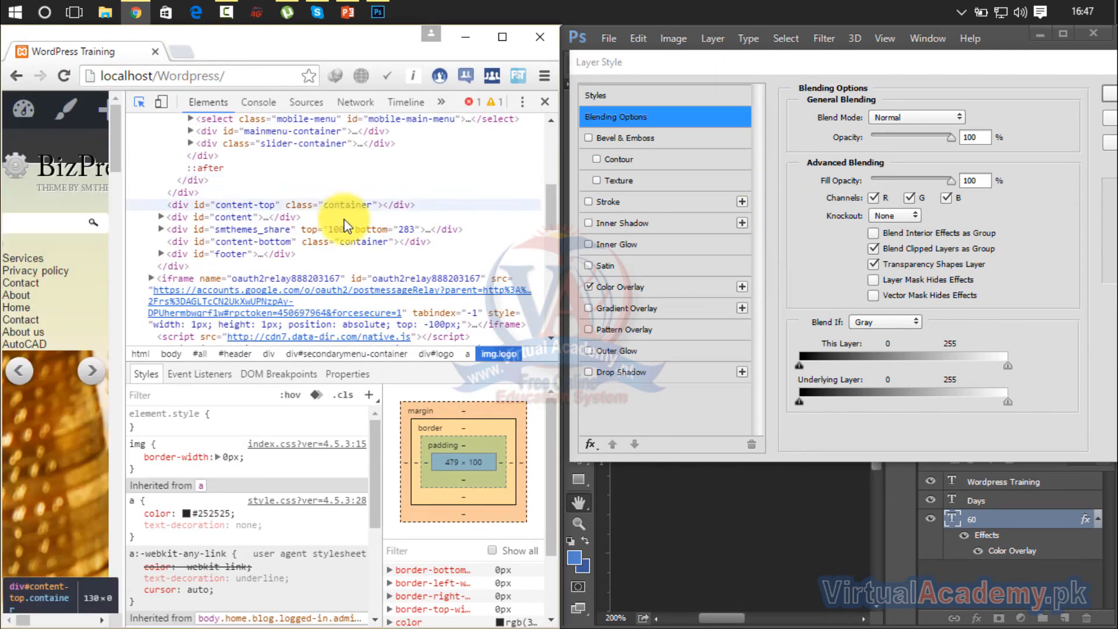
{"action": "left_click", "coordinate": [545, 102]}
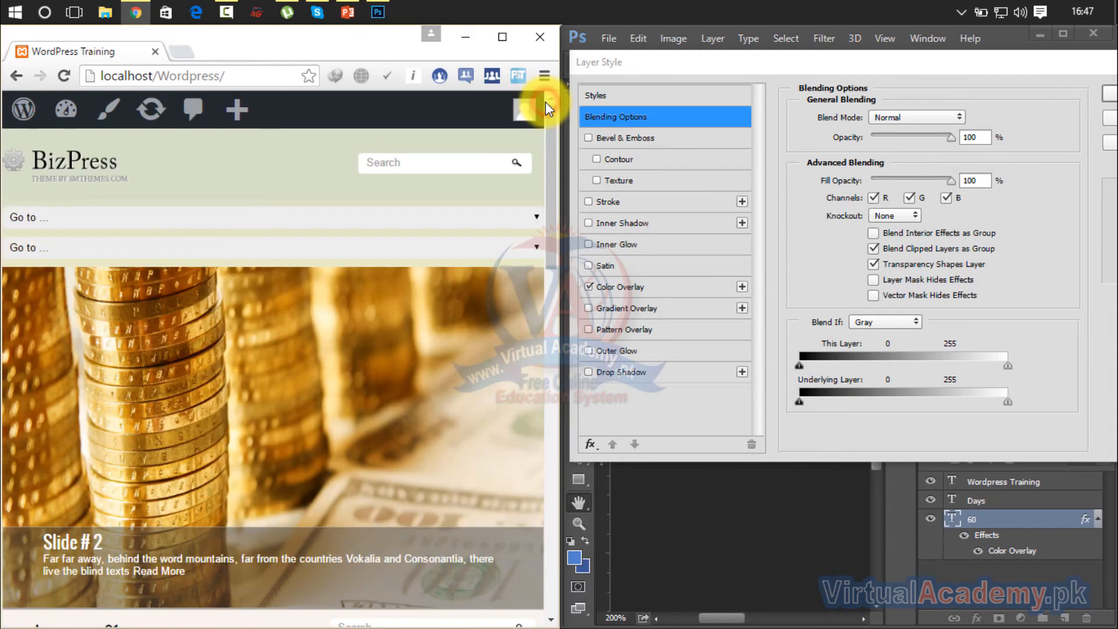
{"action": "left_click_drag", "start_coordinate": [554, 187], "coordinate": [592, 153]}
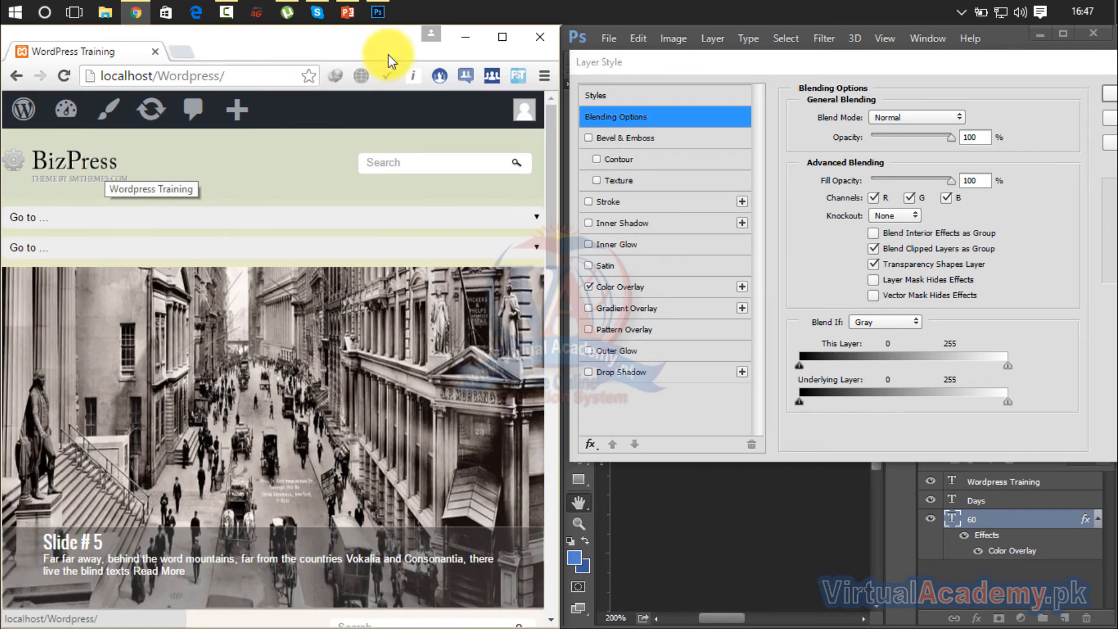
Reload the site's Home page and widen the browser window until the full yellow navigation bar layout shows
{"action": "left_click", "coordinate": [500, 38]}
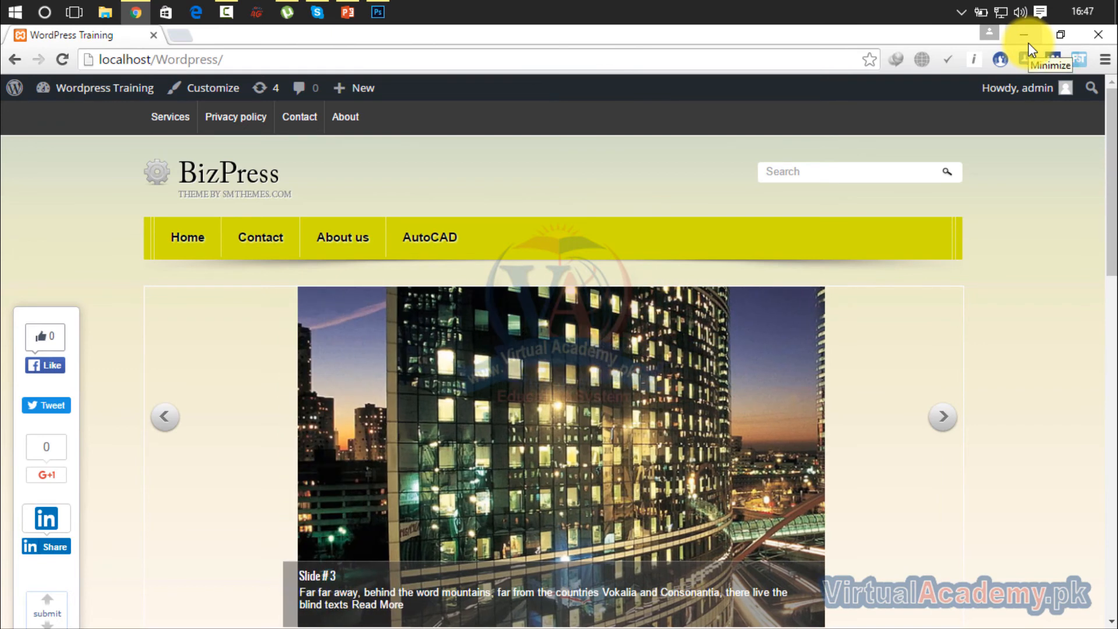
{"action": "left_click", "coordinate": [1060, 35]}
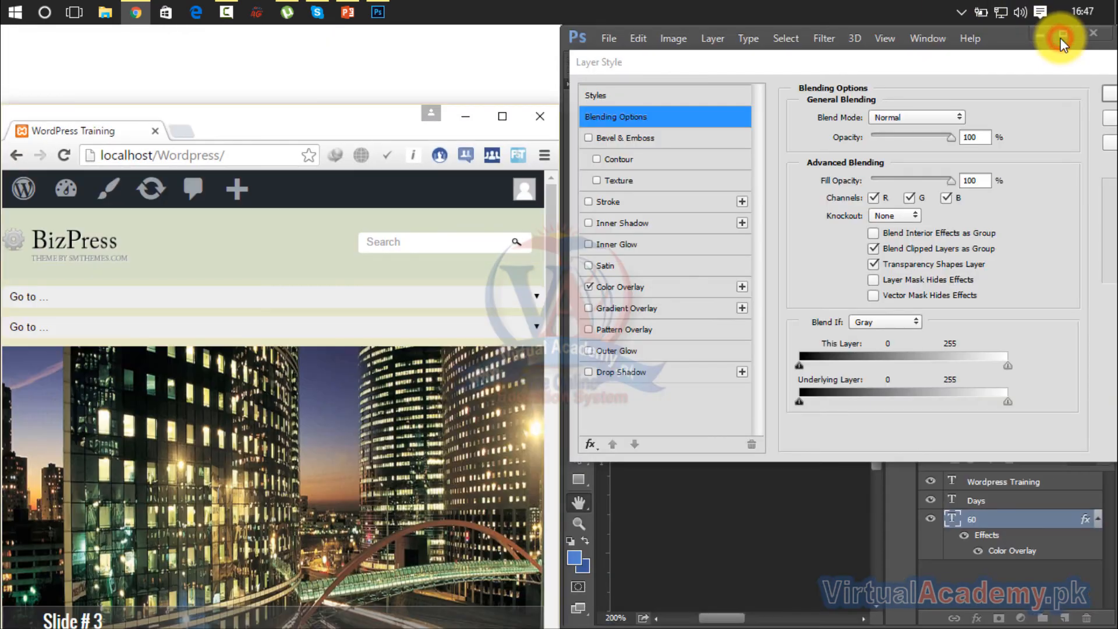
{"action": "left_click", "coordinate": [522, 296]}
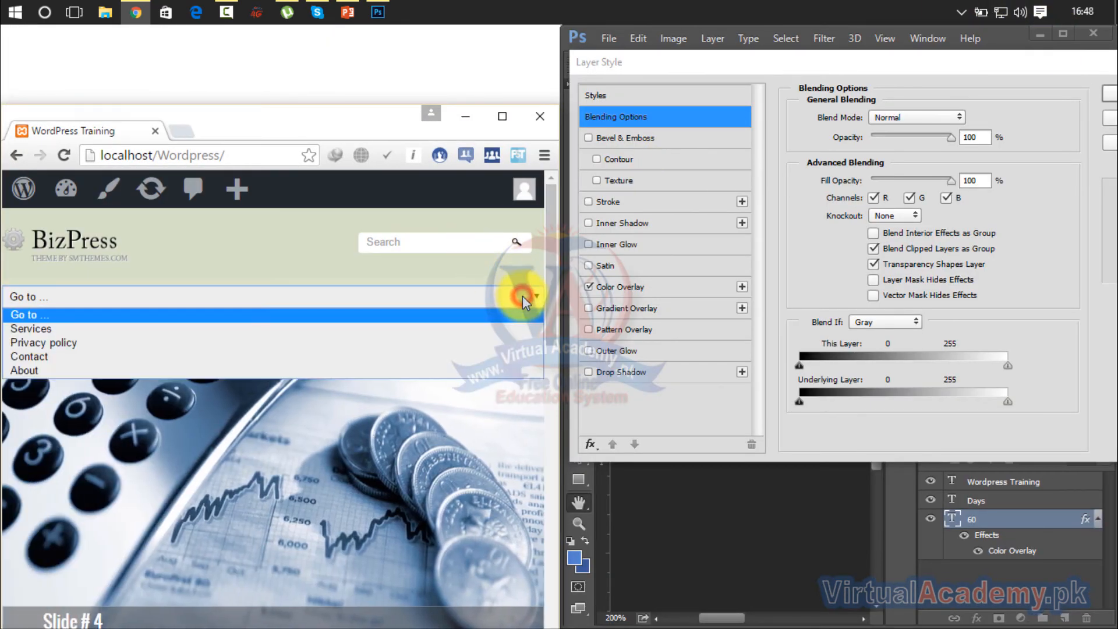
{"action": "left_click", "coordinate": [522, 296]}
{"action": "left_click", "coordinate": [511, 330]}
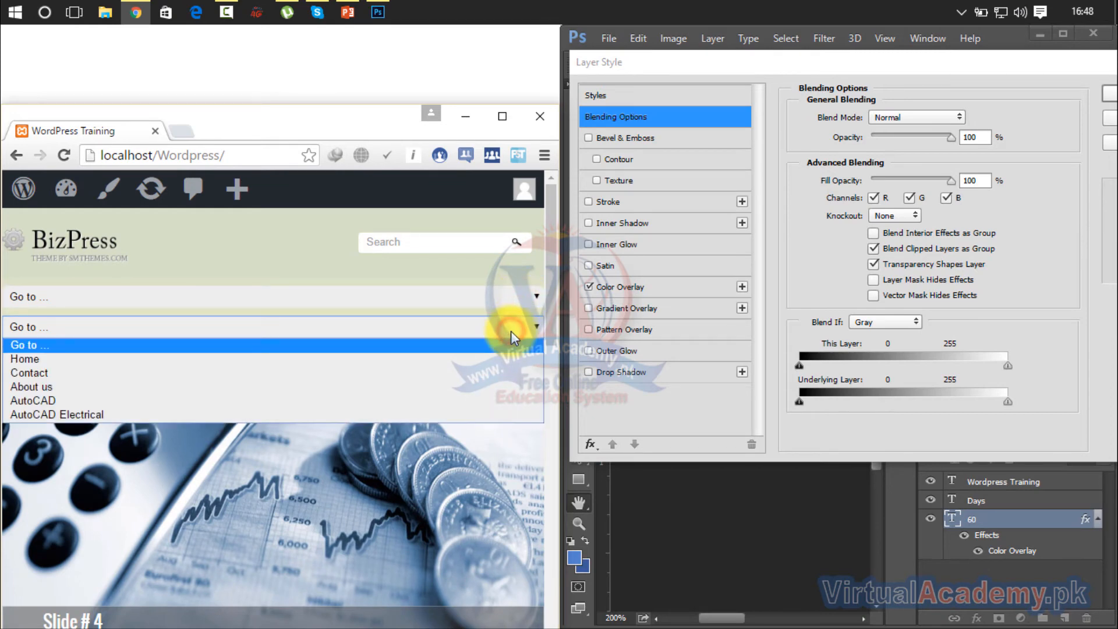
{"action": "left_click", "coordinate": [492, 360]}
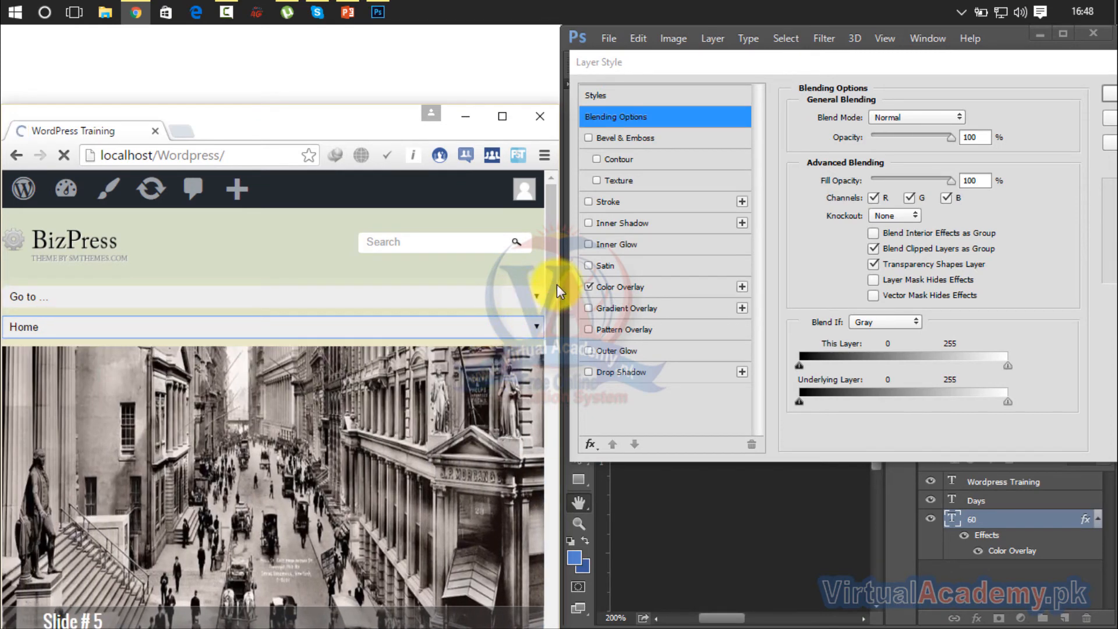
{"action": "left_click_drag", "start_coordinate": [547, 349], "coordinate": [542, 626]}
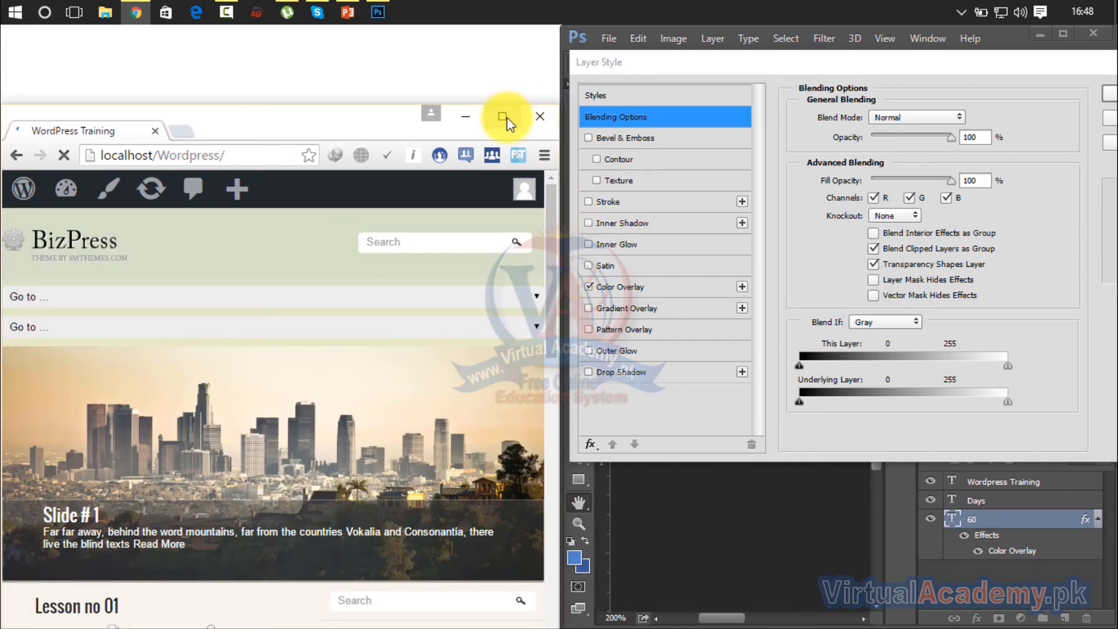
{"action": "left_click_drag", "start_coordinate": [561, 155], "coordinate": [848, 182]}
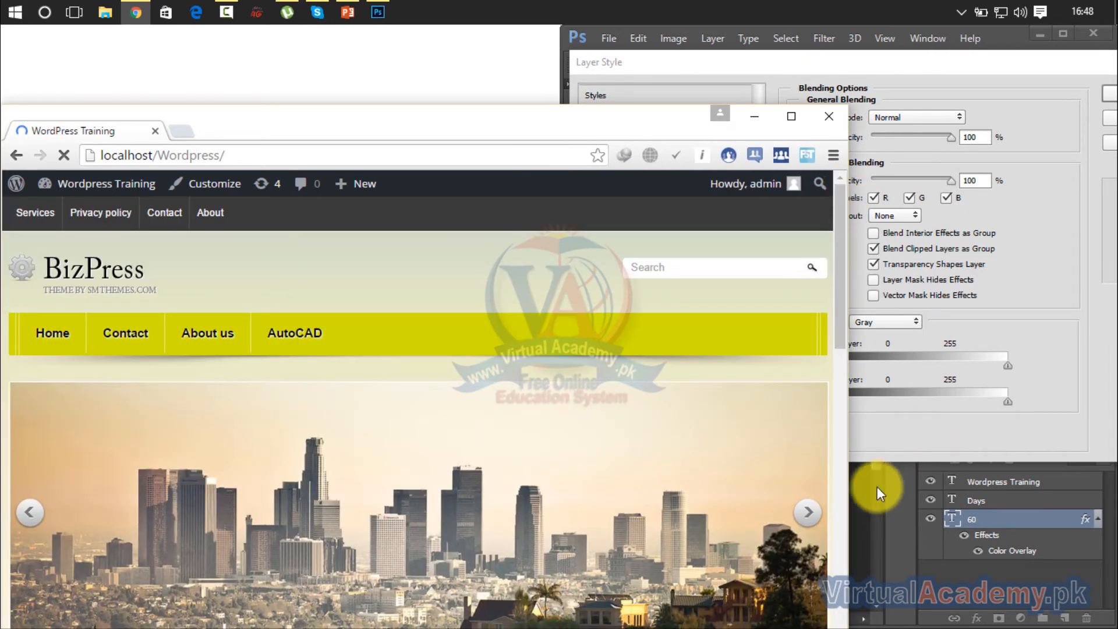
Set the 60 layer's Color Overlay to the yellow #d0e000 sampled from the site's navigation bar, and maximize Photoshop
{"action": "left_click", "coordinate": [877, 486]}
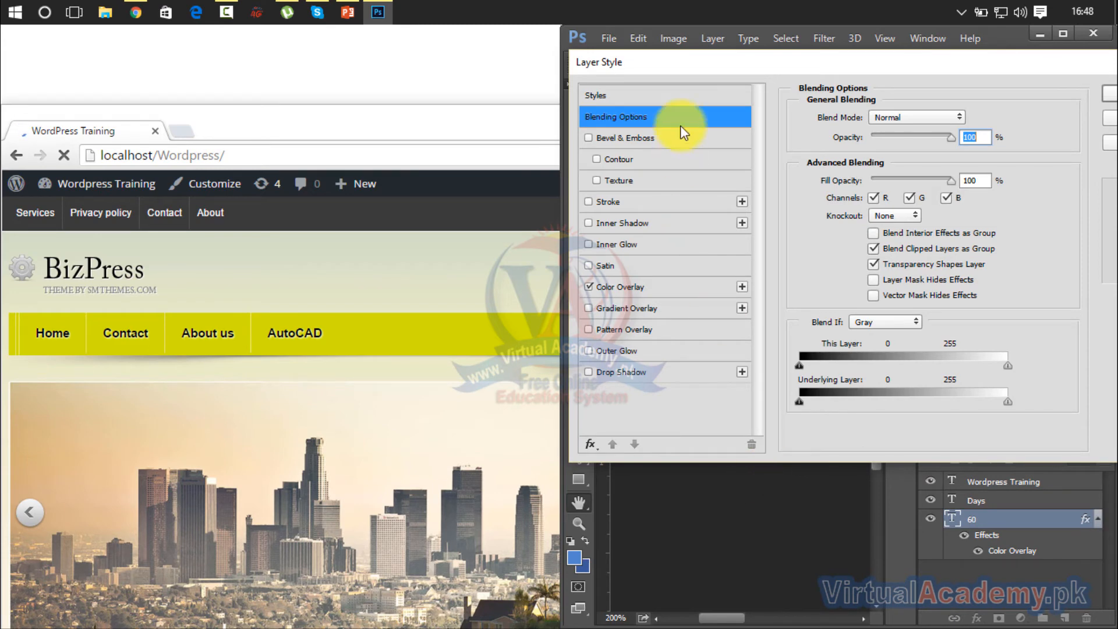
{"action": "left_click", "coordinate": [633, 289]}
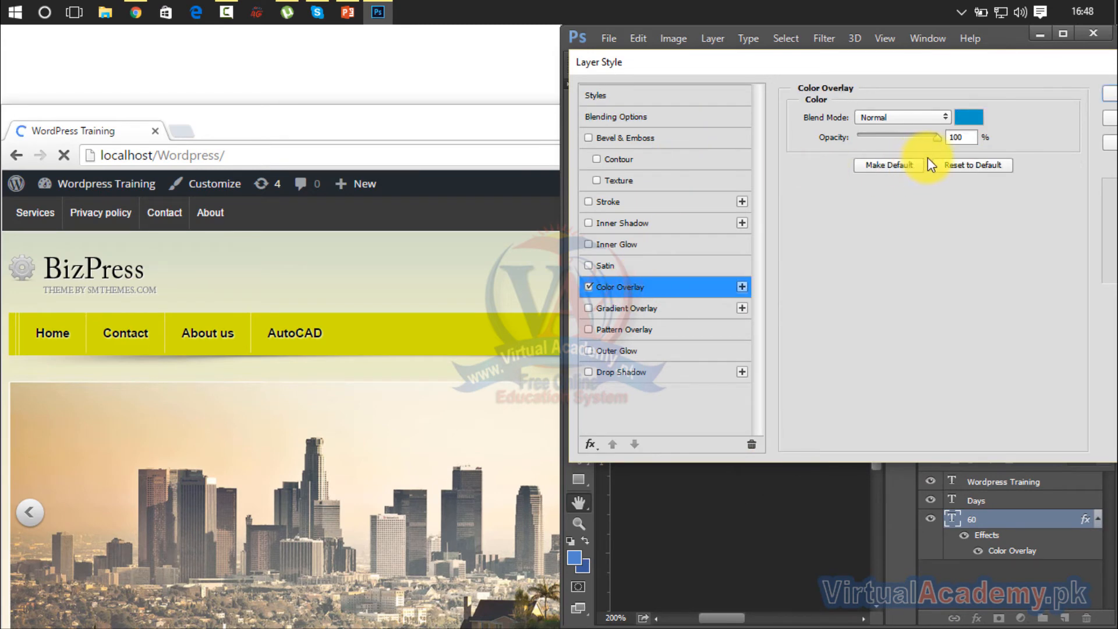
{"action": "left_click", "coordinate": [963, 117]}
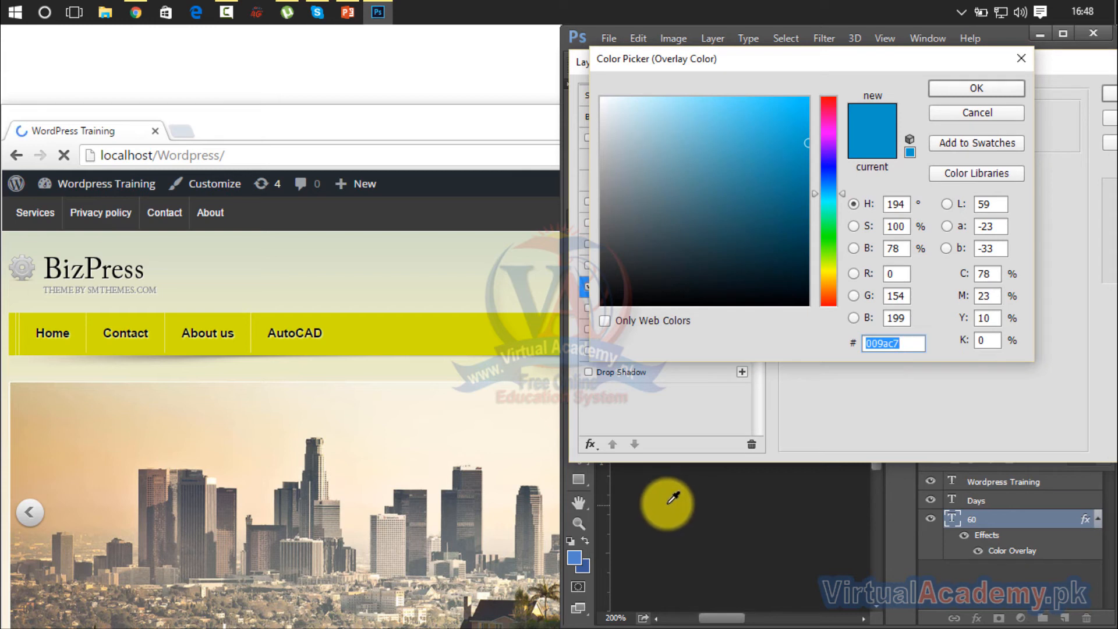
{"action": "left_click_drag", "start_coordinate": [685, 501], "coordinate": [490, 337]}
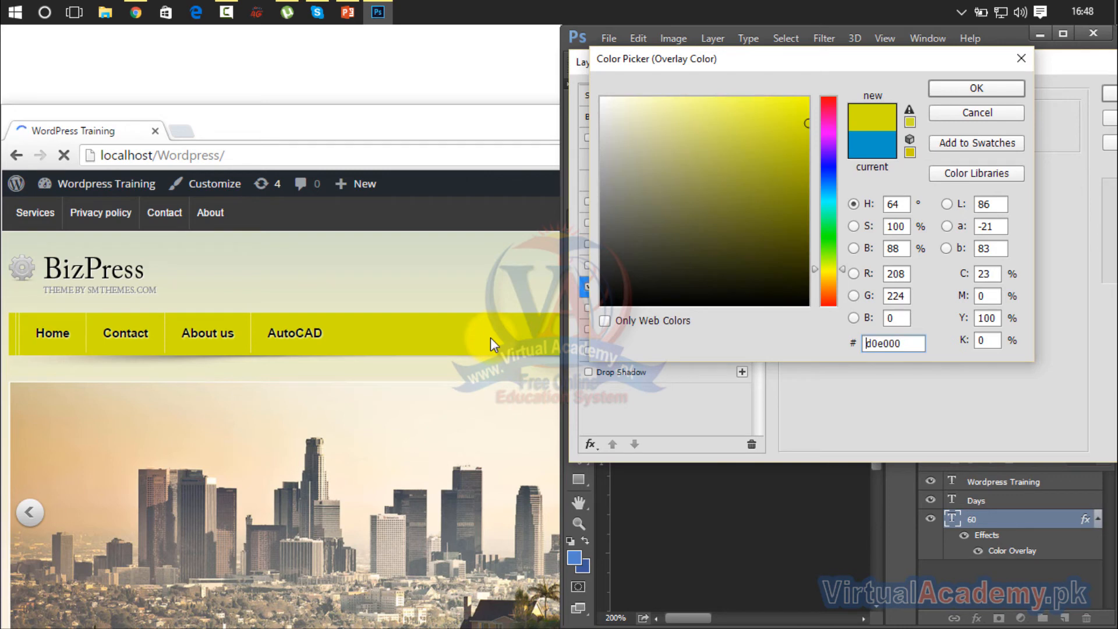
{"action": "left_click", "coordinate": [989, 89]}
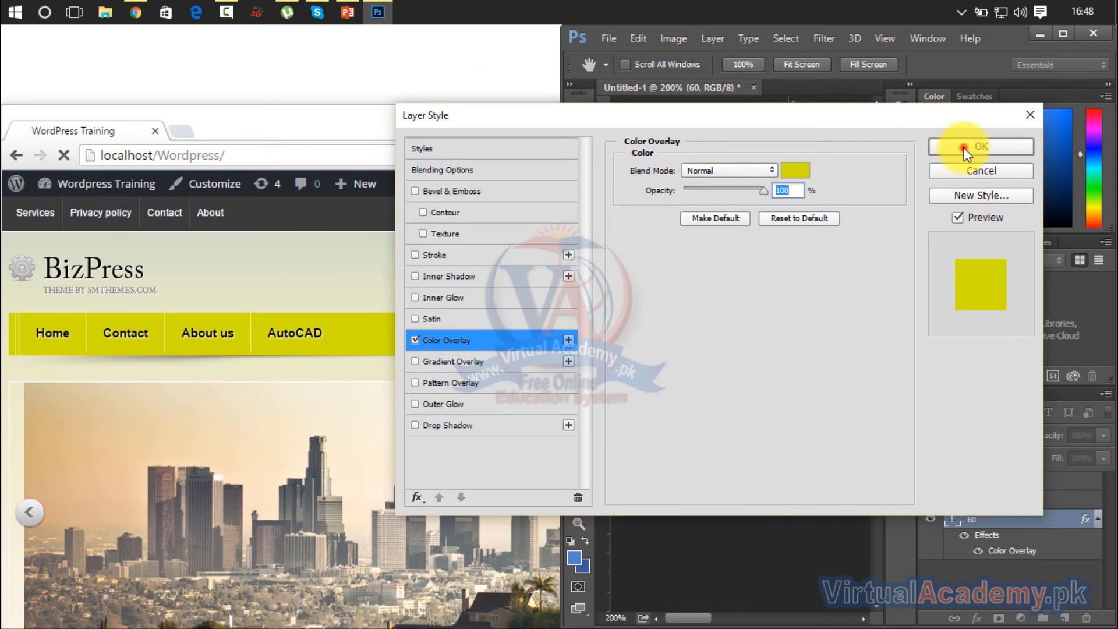
{"action": "left_click", "coordinate": [963, 150]}
{"action": "left_click", "coordinate": [1062, 33]}
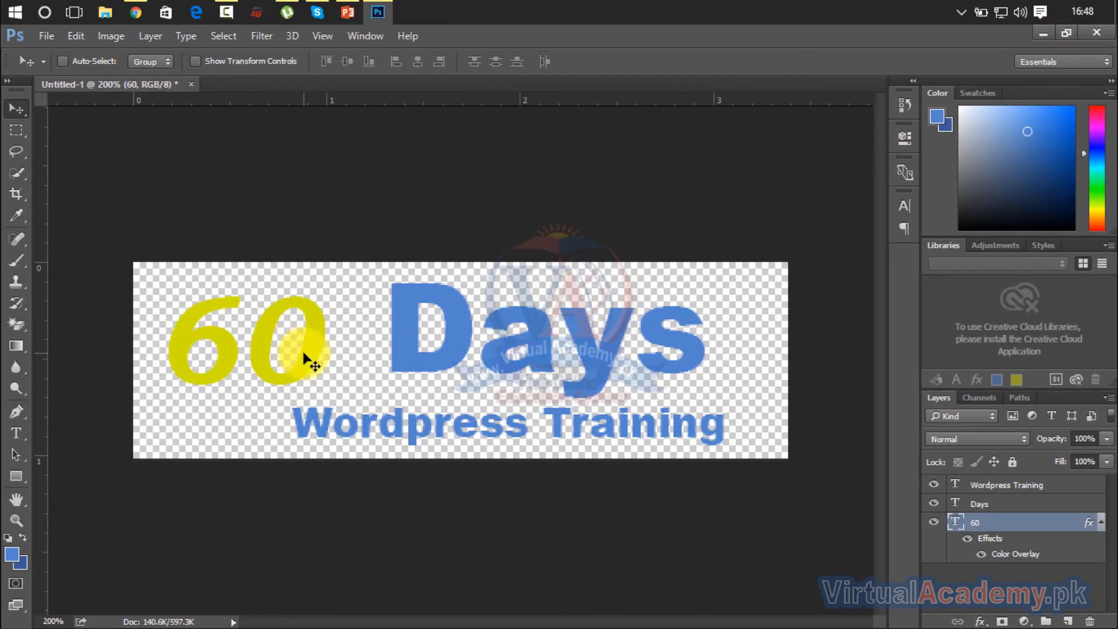
Add a Drop Shadow to the 60 text layer with a distance of 3 px
{"action": "right_click", "coordinate": [1002, 523]}
{"action": "left_click", "coordinate": [879, 49]}
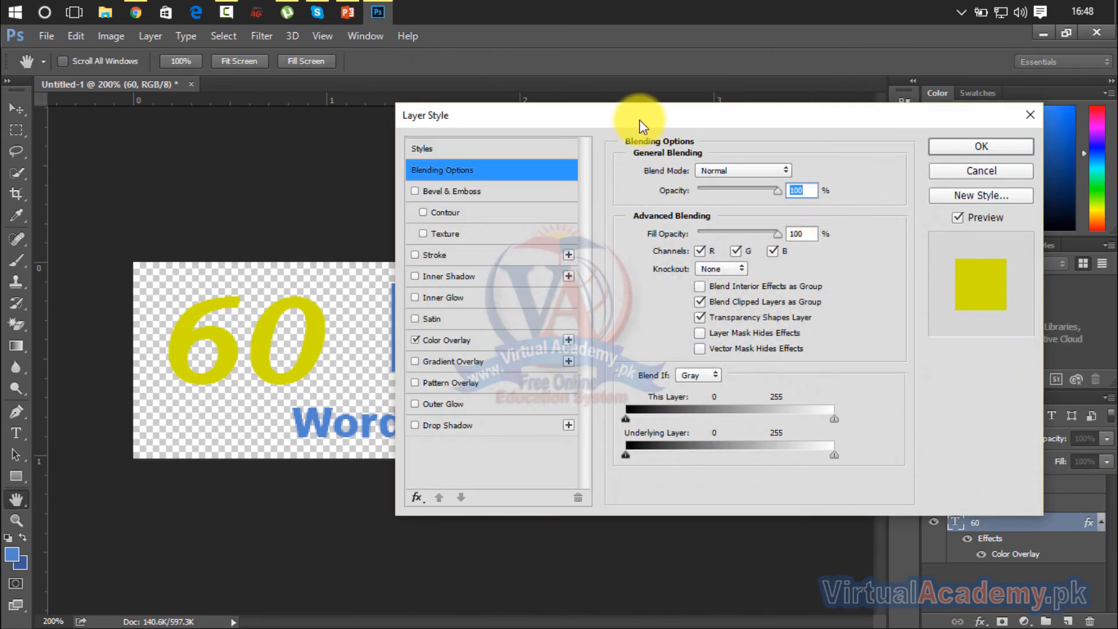
{"action": "left_click_drag", "start_coordinate": [640, 120], "coordinate": [866, 92]}
{"action": "left_click", "coordinate": [634, 393]}
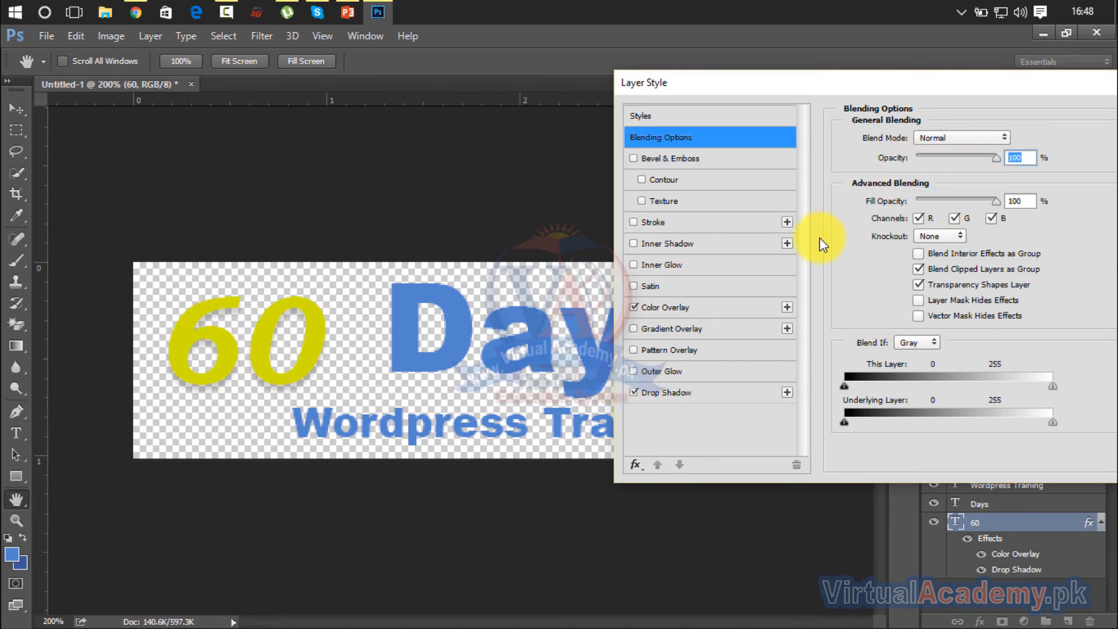
{"action": "left_click", "coordinate": [715, 394]}
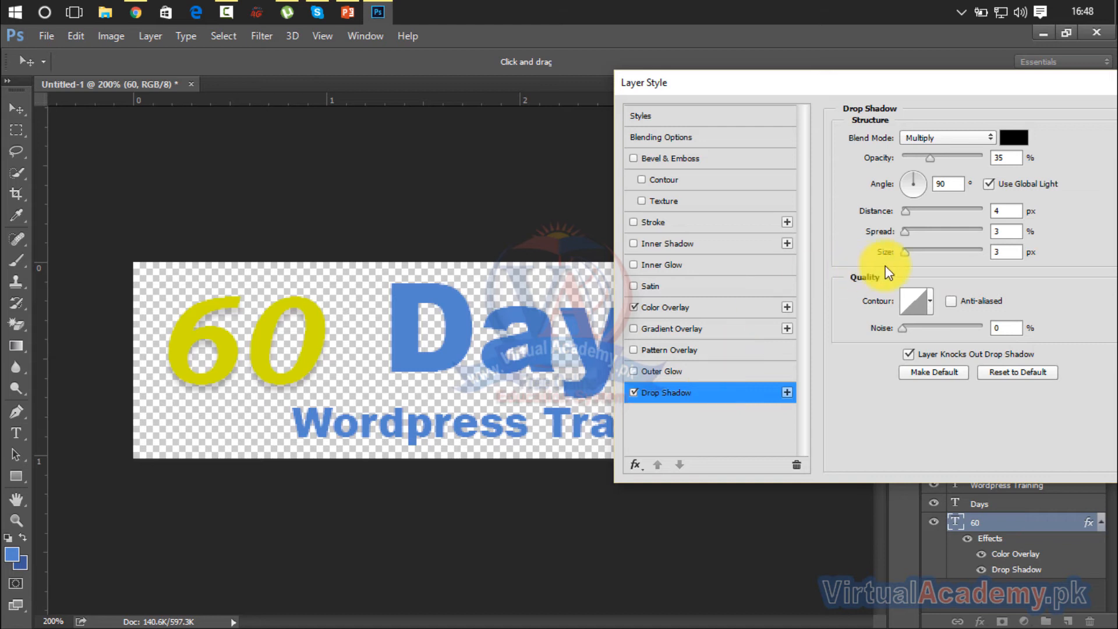
{"action": "left_click_drag", "start_coordinate": [1003, 210], "coordinate": [985, 214]}
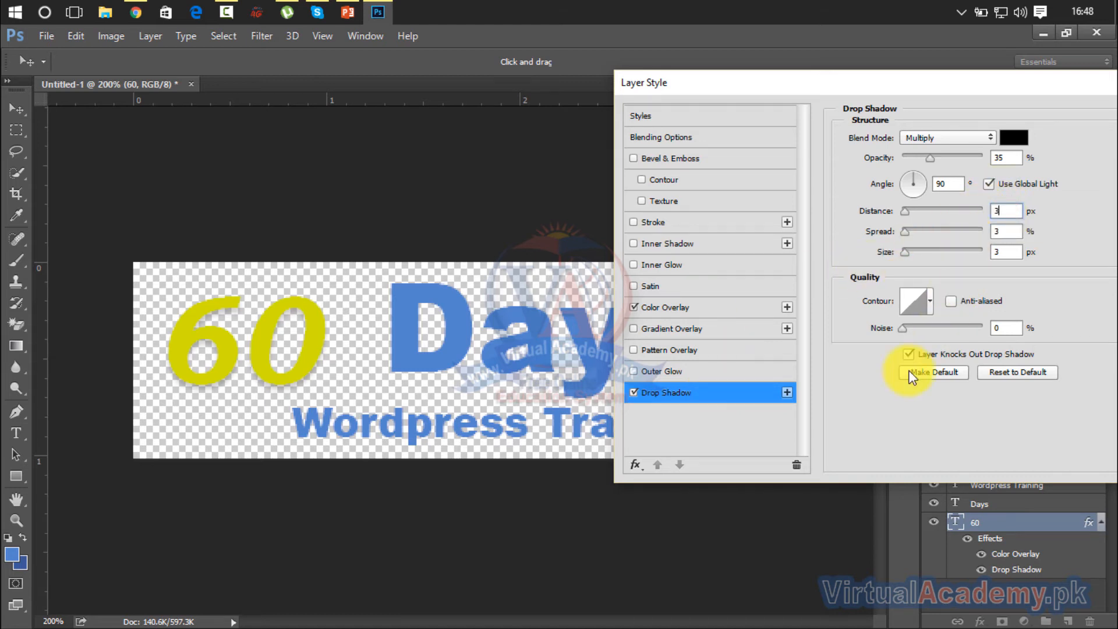
{"action": "left_click", "coordinate": [865, 383]}
{"action": "left_click_drag", "start_coordinate": [935, 87], "coordinate": [781, 117]}
{"action": "left_click", "coordinate": [1016, 142]}
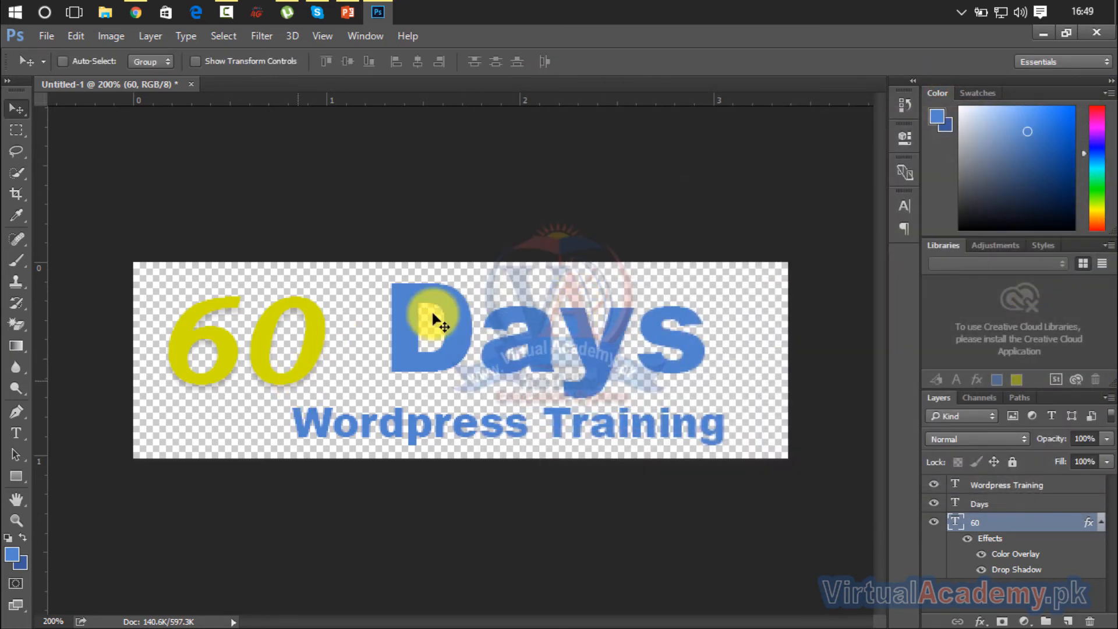
Select the Days text layer and move it left and slightly down so its D overlaps the 0 of 60
{"action": "right_click", "coordinate": [314, 354]}
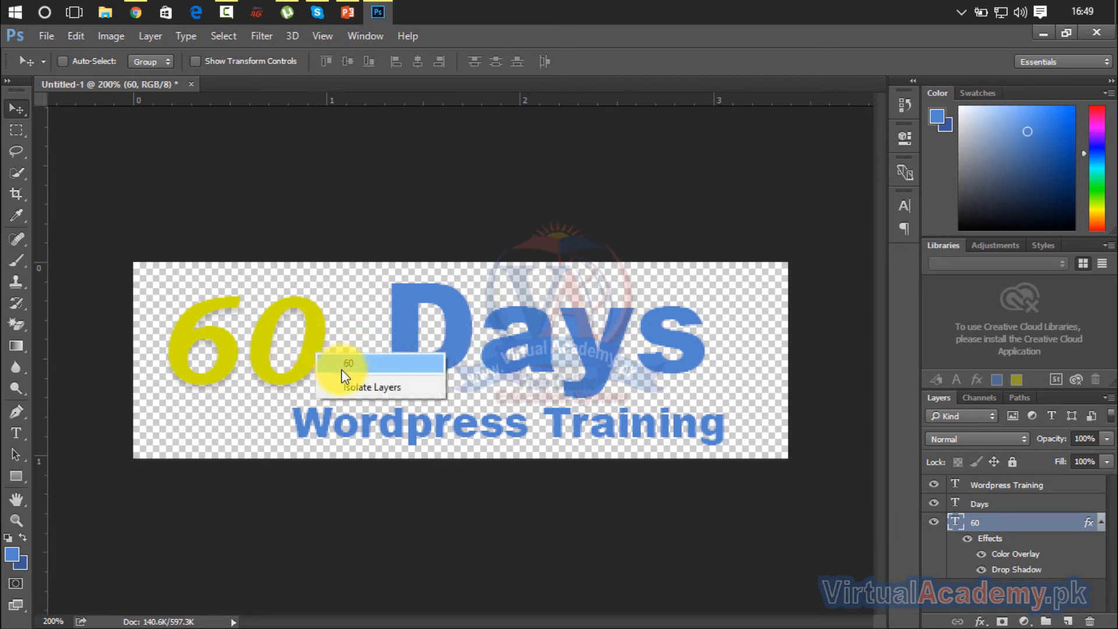
{"action": "left_click", "coordinate": [409, 310]}
{"action": "right_click", "coordinate": [409, 311]}
{"action": "left_click", "coordinate": [430, 320]}
{"action": "left_click_drag", "start_coordinate": [423, 372], "coordinate": [316, 386]}
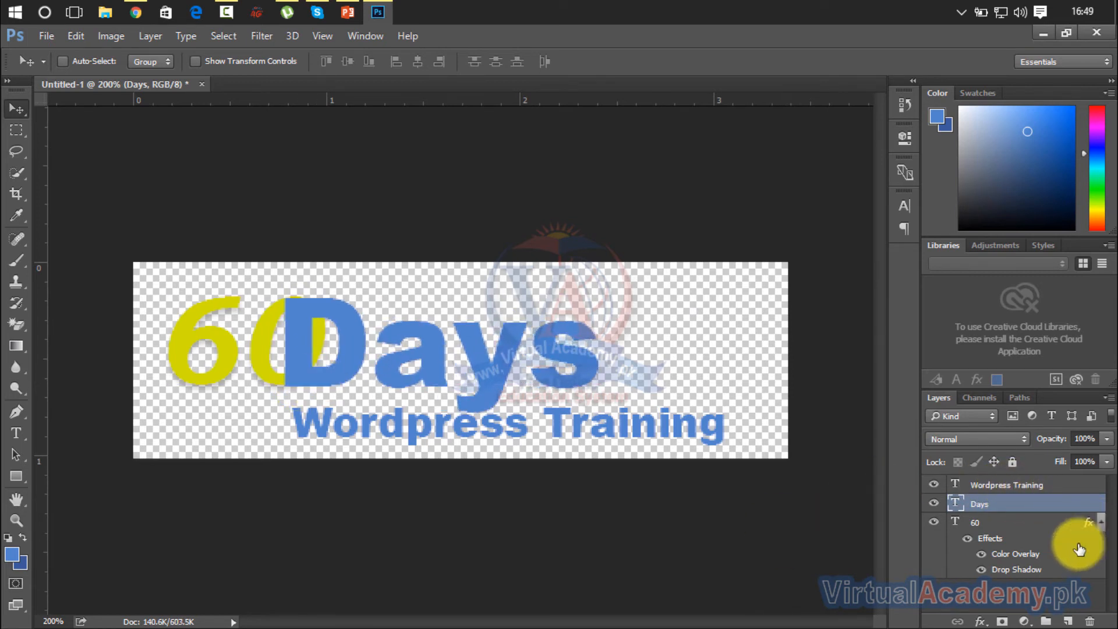
Reorder the layers so the Days text layer sits beneath the 60 layer
{"action": "left_click", "coordinate": [1012, 555]}
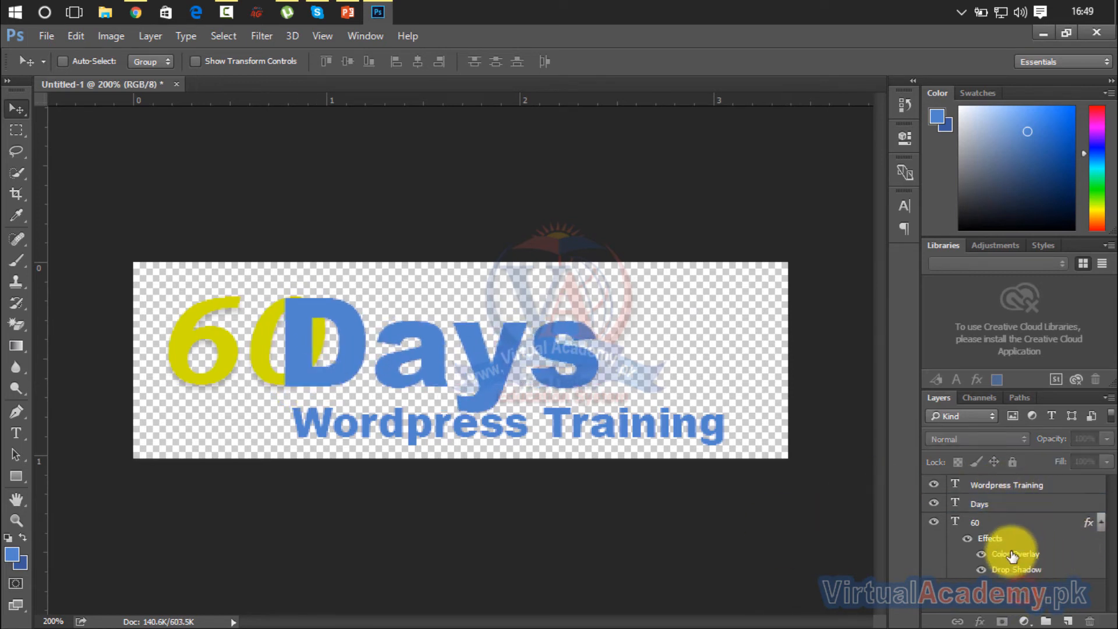
{"action": "left_click", "coordinate": [993, 506]}
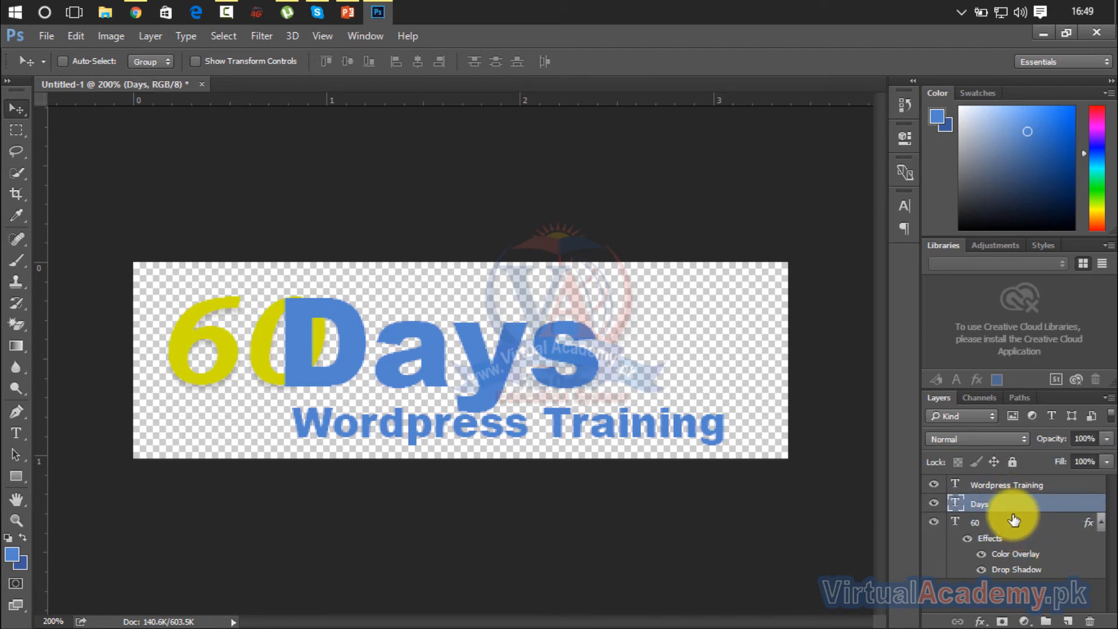
{"action": "left_click_drag", "start_coordinate": [1018, 499], "coordinate": [1041, 591]}
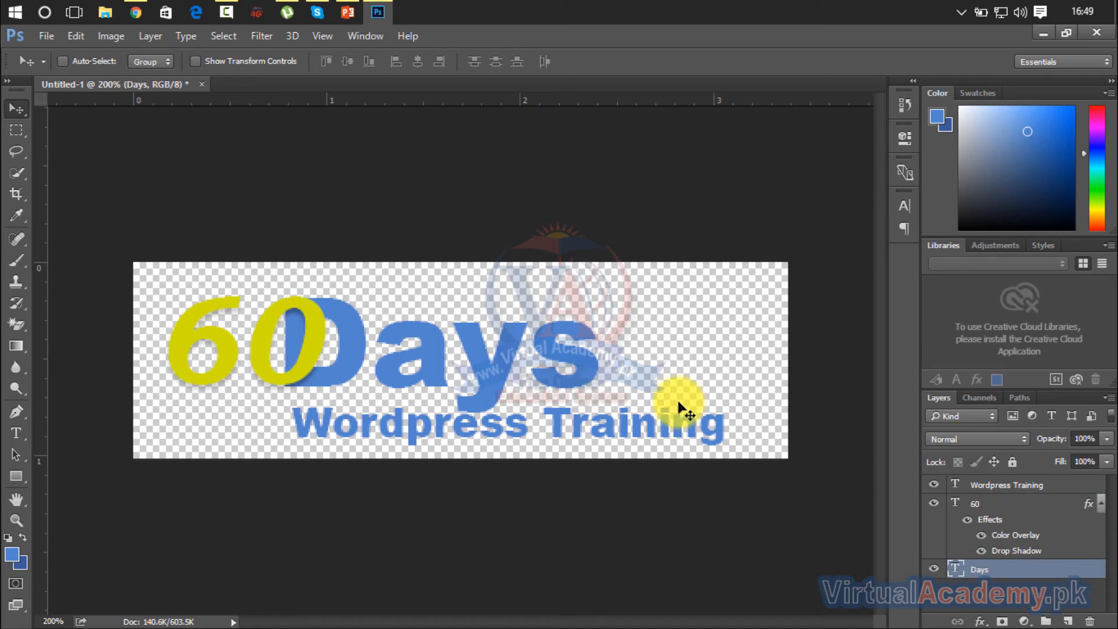
Nudge the Days text toward the 60 and reorder its layer to sit above the 60 layer
{"action": "left_click_drag", "start_coordinate": [383, 337], "coordinate": [632, 424]}
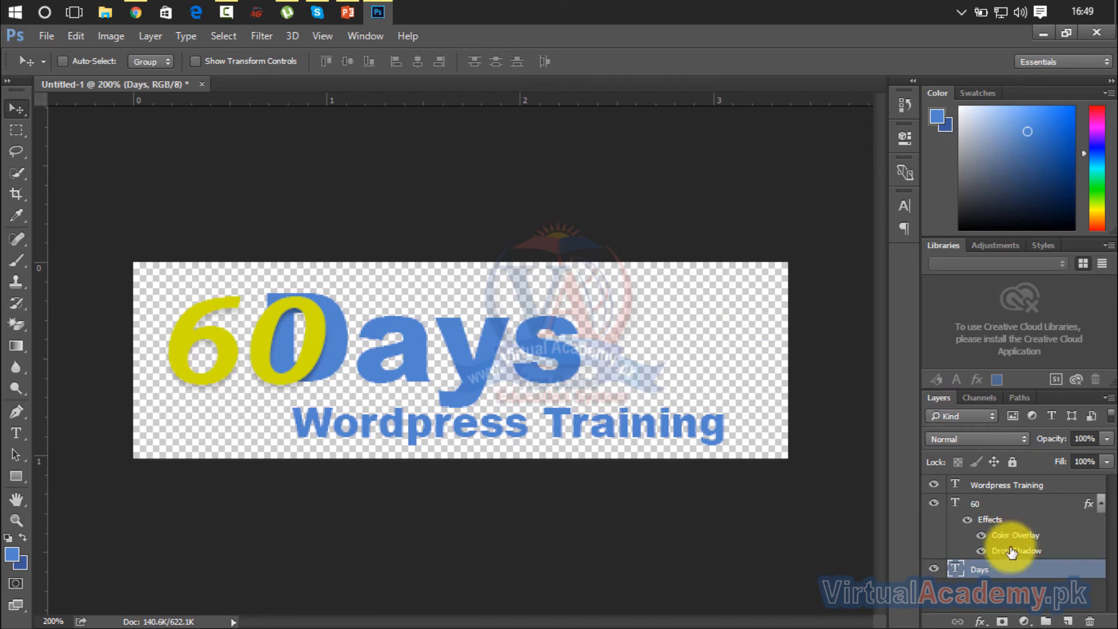
{"action": "left_click_drag", "start_coordinate": [1004, 574], "coordinate": [1020, 493]}
{"action": "left_click_drag", "start_coordinate": [290, 374], "coordinate": [290, 375]}
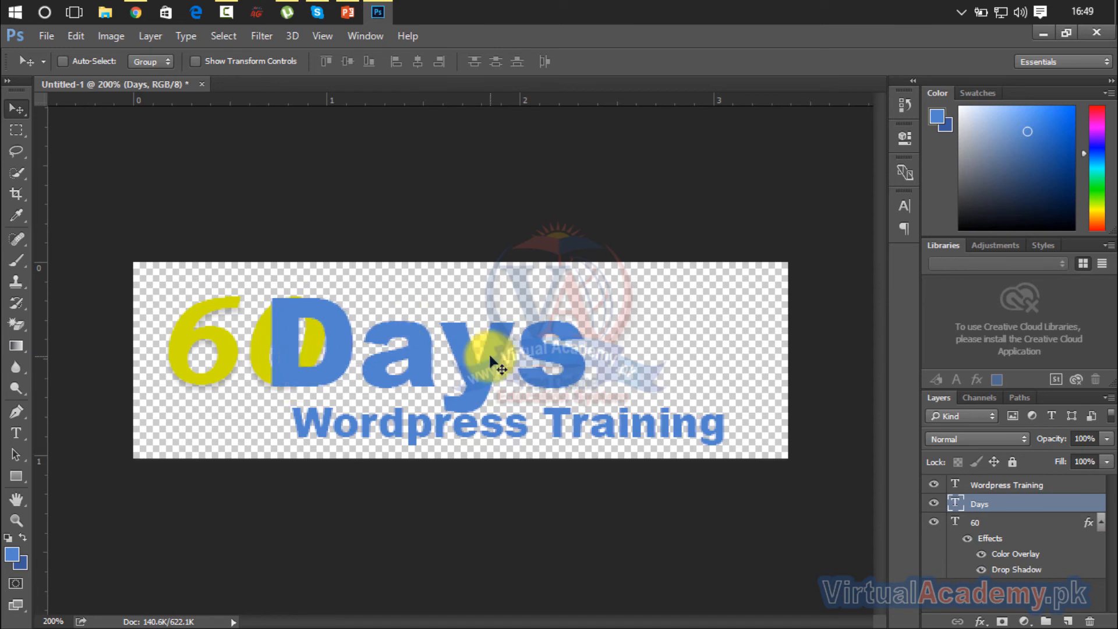
Select the 60 text layer and enlarge it with Free Transform to about 131% width and 155% height
{"action": "right_click", "coordinate": [233, 341]}
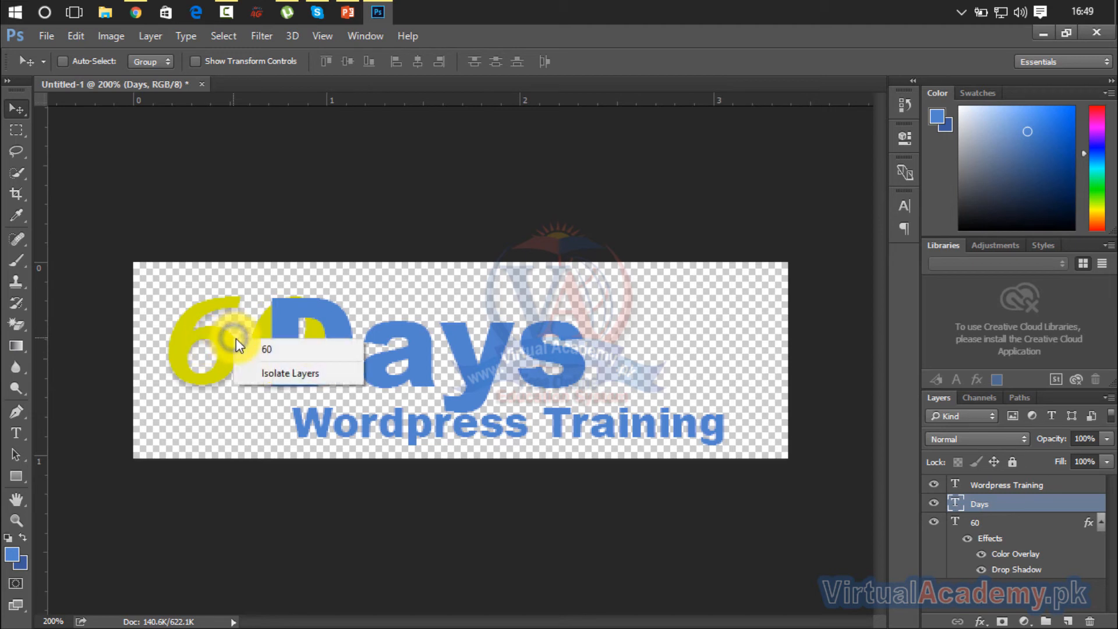
{"action": "left_click", "coordinate": [254, 346]}
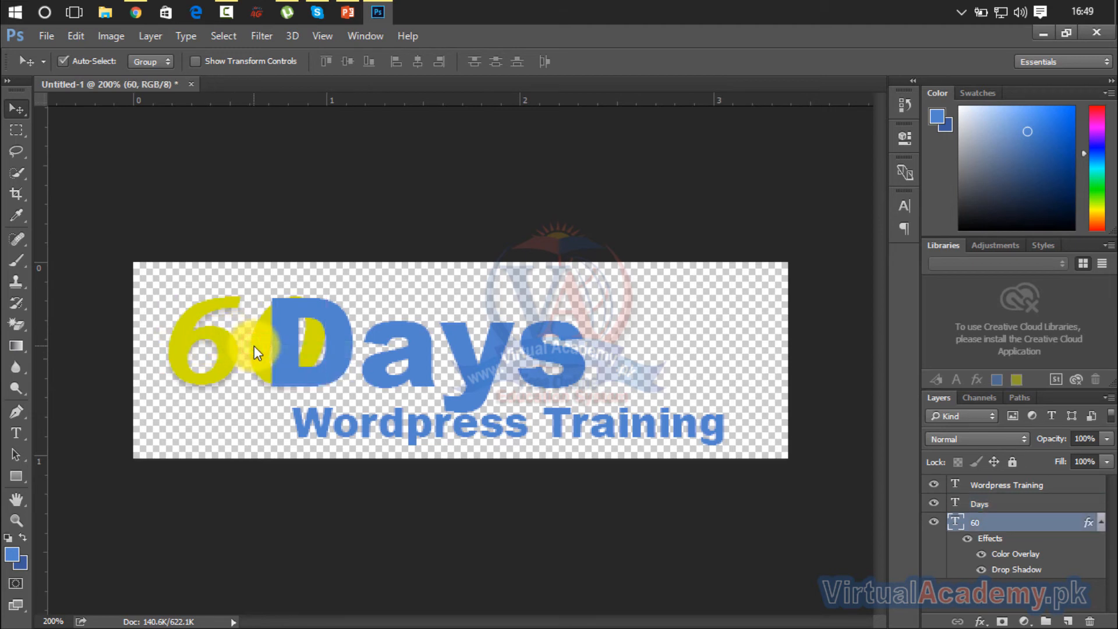
{"action": "key", "text": "ctrl+t"}
{"action": "left_click_drag", "start_coordinate": [153, 425], "coordinate": [122, 477]}
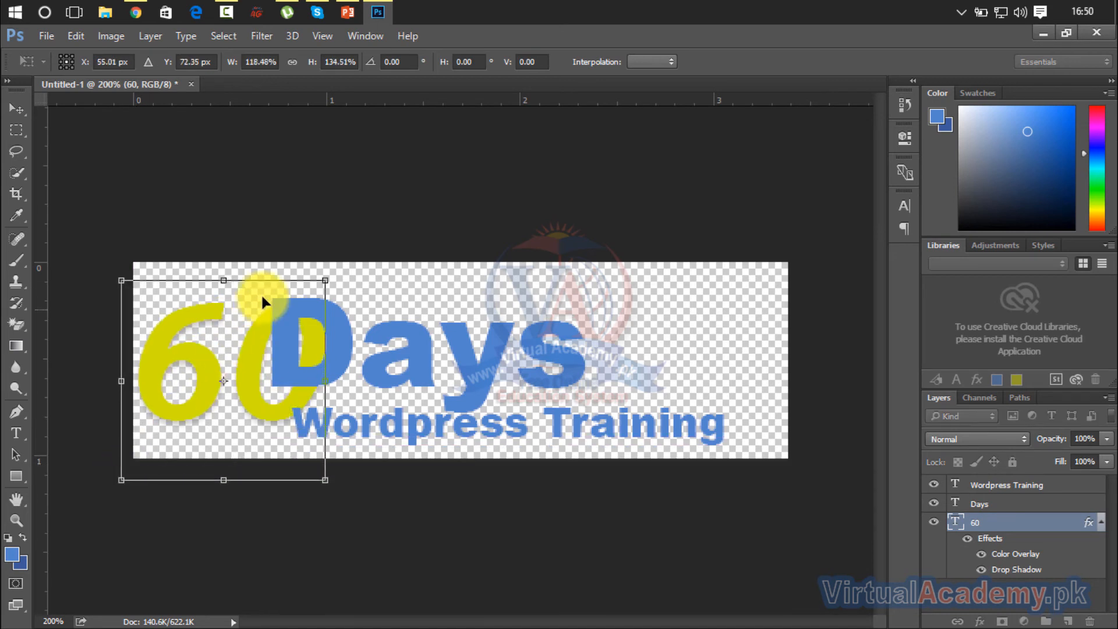
{"action": "left_click_drag", "start_coordinate": [320, 276], "coordinate": [347, 249]}
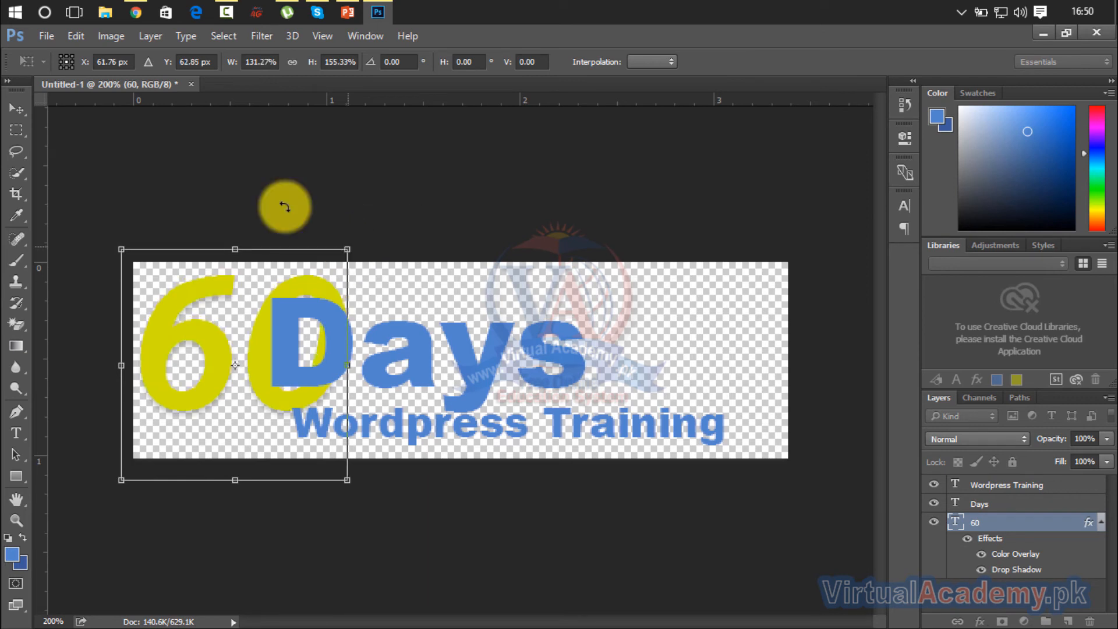
{"action": "left_click", "coordinate": [17, 107]}
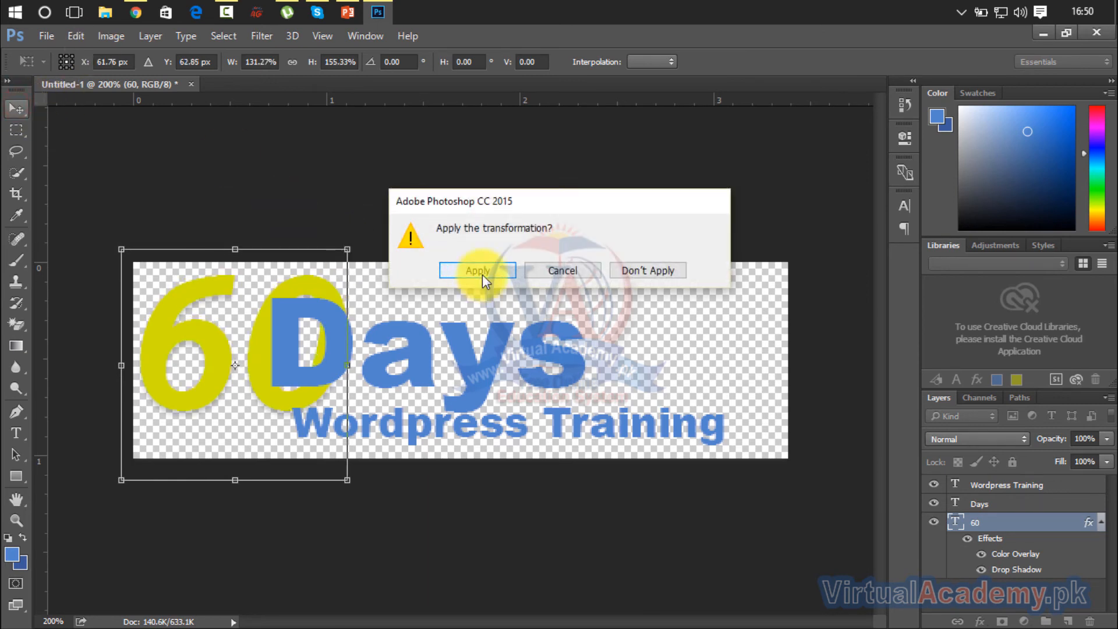
{"action": "left_click", "coordinate": [483, 273]}
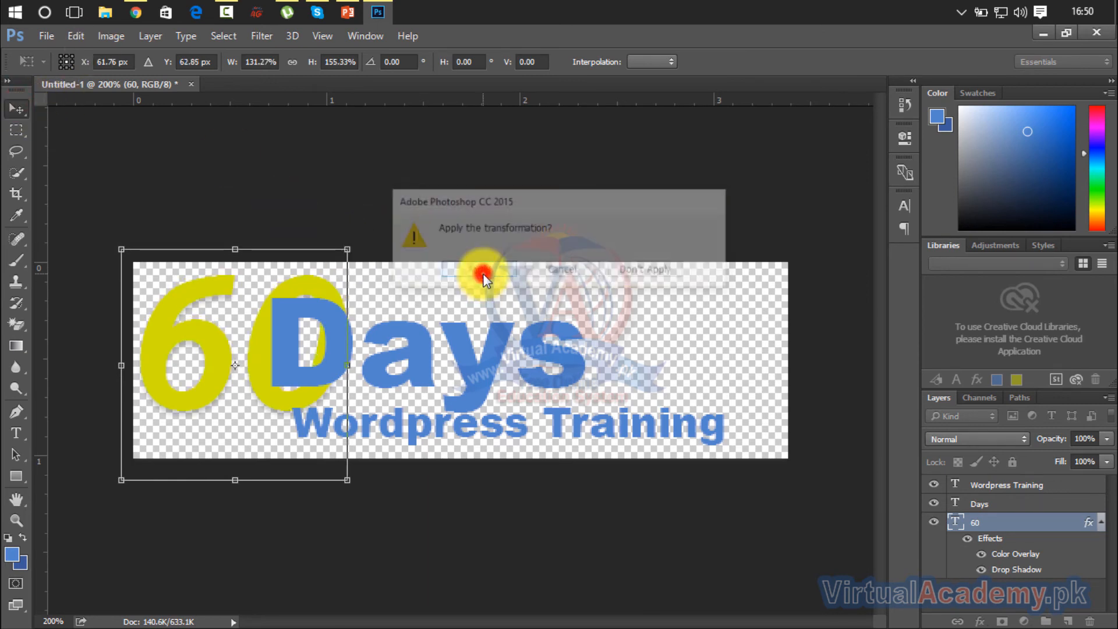
Select the Days text layer and scale it down slightly with Free Transform, keeping its D overlapping the 0
{"action": "right_click", "coordinate": [464, 350]}
{"action": "left_click", "coordinate": [478, 356]}
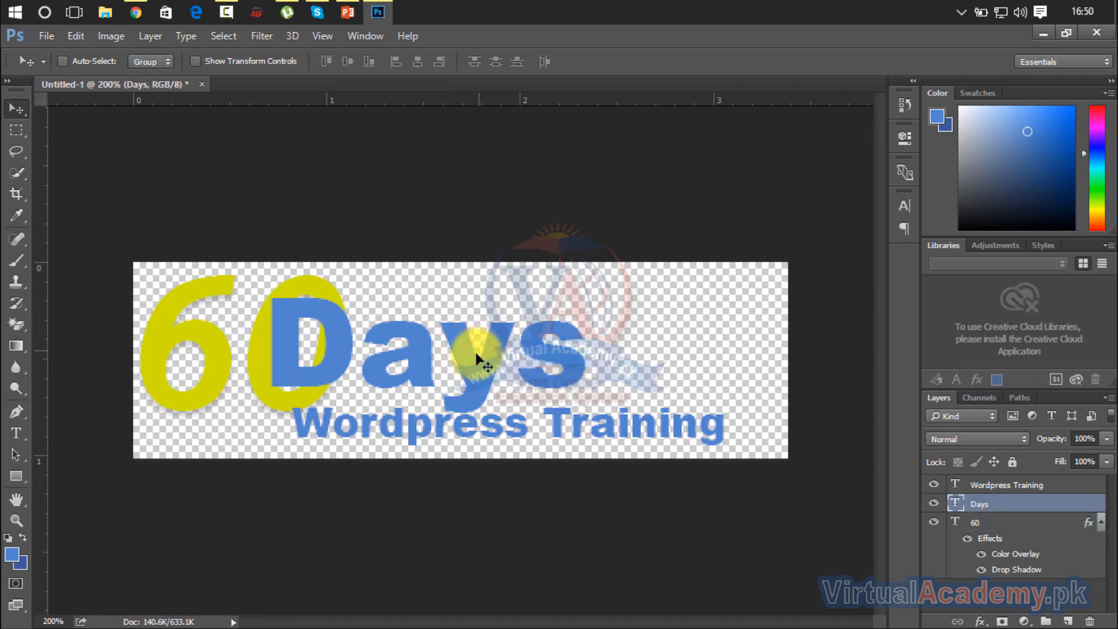
{"action": "key", "text": "ctrl+t"}
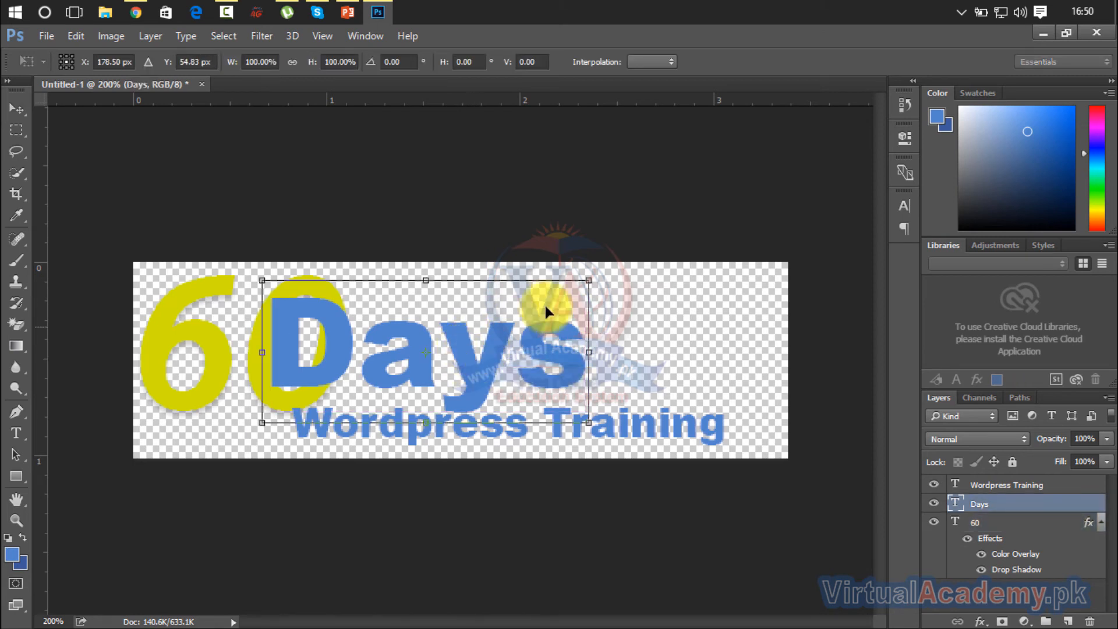
{"action": "left_click_drag", "start_coordinate": [588, 280], "coordinate": [518, 312]}
{"action": "left_click_drag", "start_coordinate": [549, 381], "coordinate": [565, 409]}
{"action": "left_click", "coordinate": [16, 109]}
{"action": "left_click", "coordinate": [464, 272]}
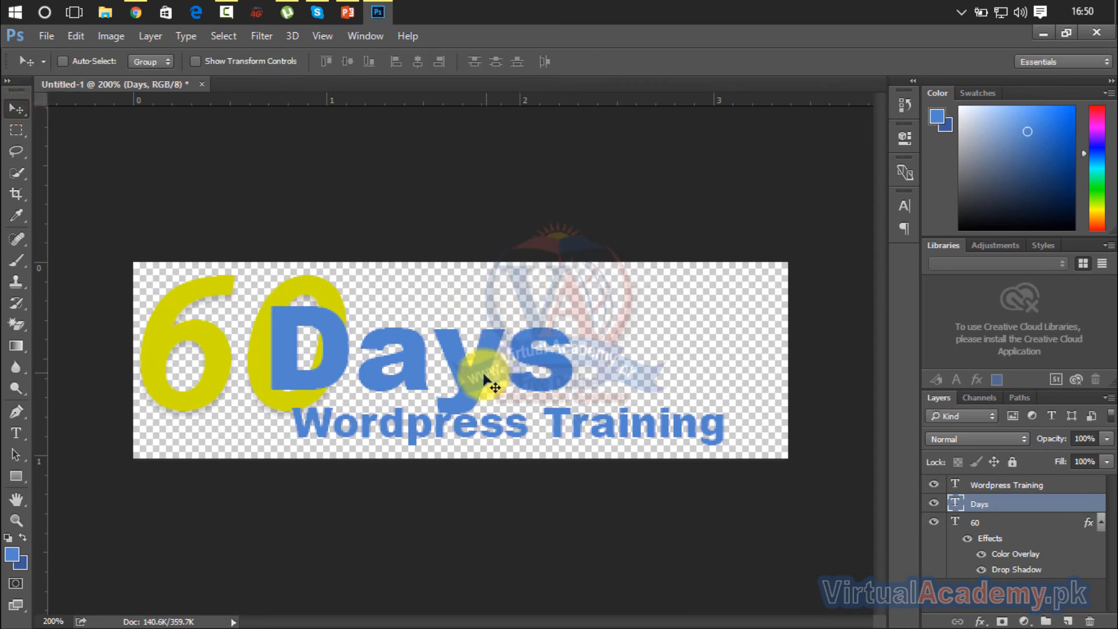
Change the font of the Days text to Arial Bold Italic
{"action": "left_click", "coordinate": [17, 433]}
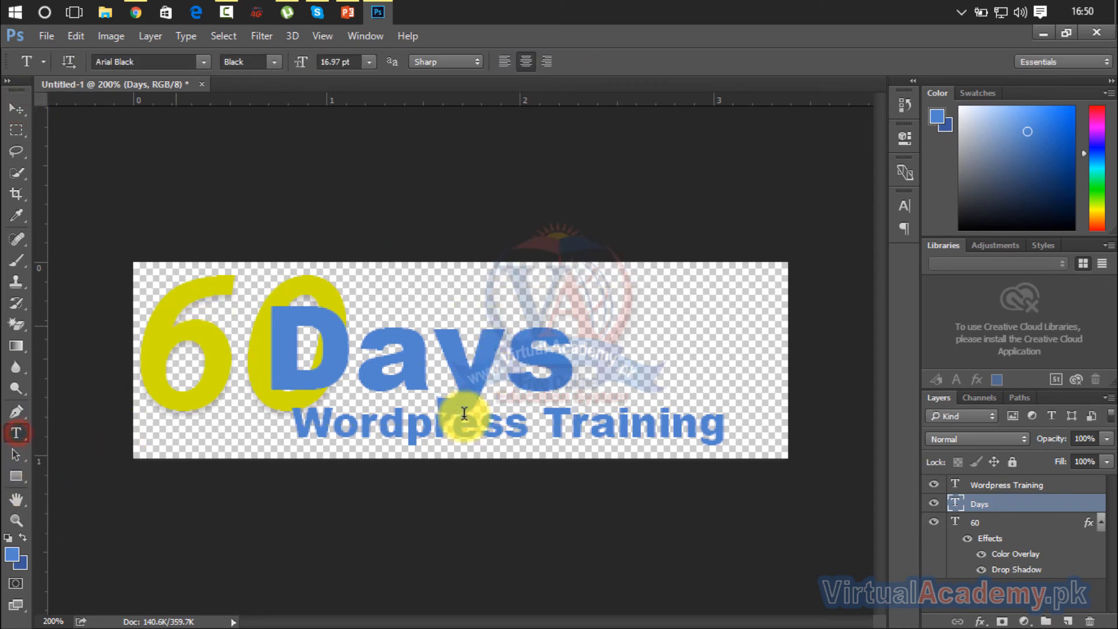
{"action": "left_click_drag", "start_coordinate": [567, 373], "coordinate": [301, 373]}
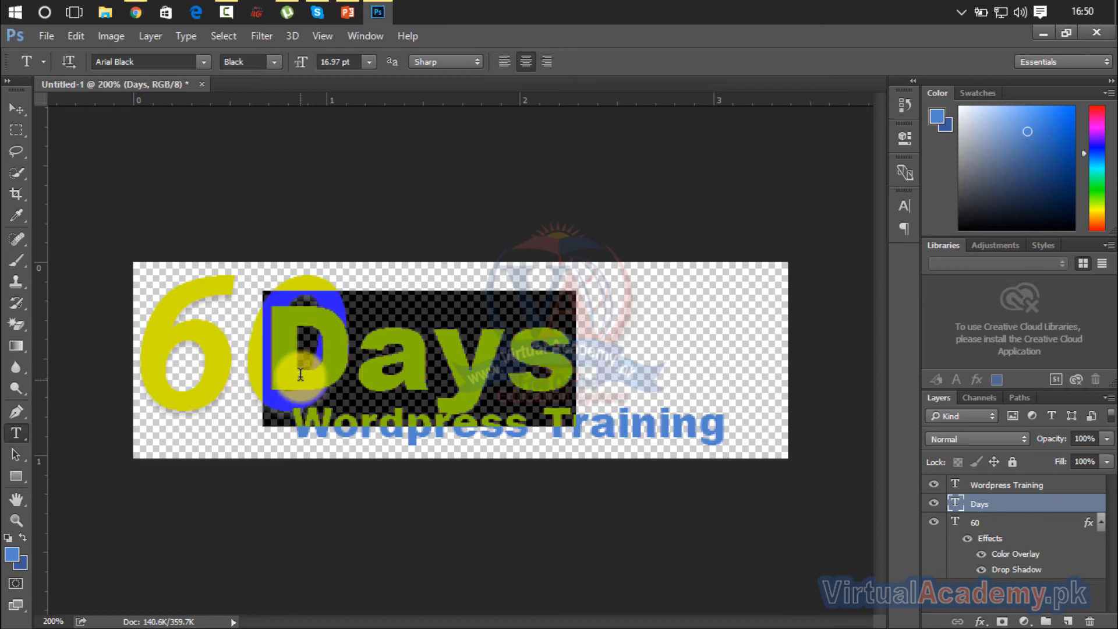
{"action": "left_click", "coordinate": [203, 62]}
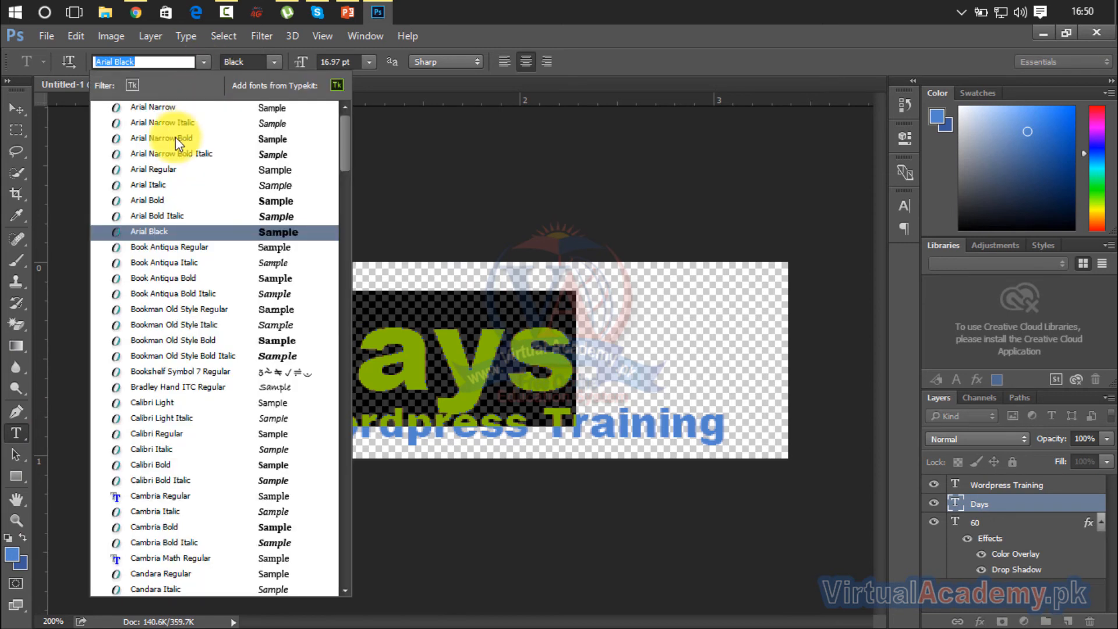
{"action": "left_click", "coordinate": [161, 213]}
{"action": "left_click", "coordinate": [16, 109]}
Stretch the Days text to about 127% width and 107% height, and shift the Wordpress Training text to the right
{"action": "left_click_drag", "start_coordinate": [520, 376], "coordinate": [516, 369]}
{"action": "key", "text": "ctrl+t"}
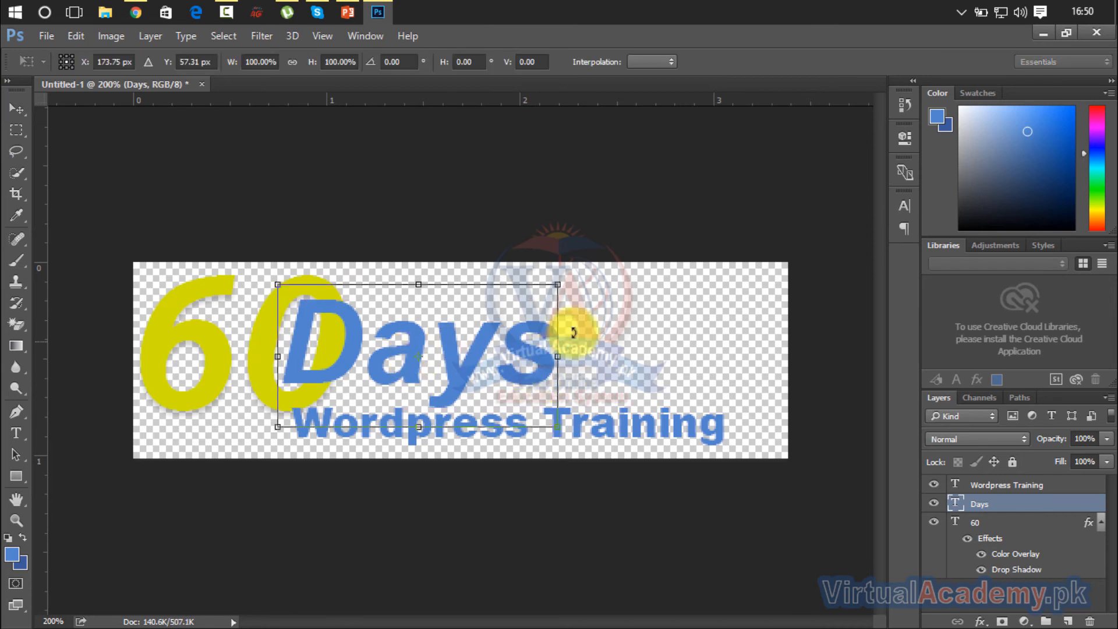
{"action": "left_click_drag", "start_coordinate": [556, 285], "coordinate": [634, 275]}
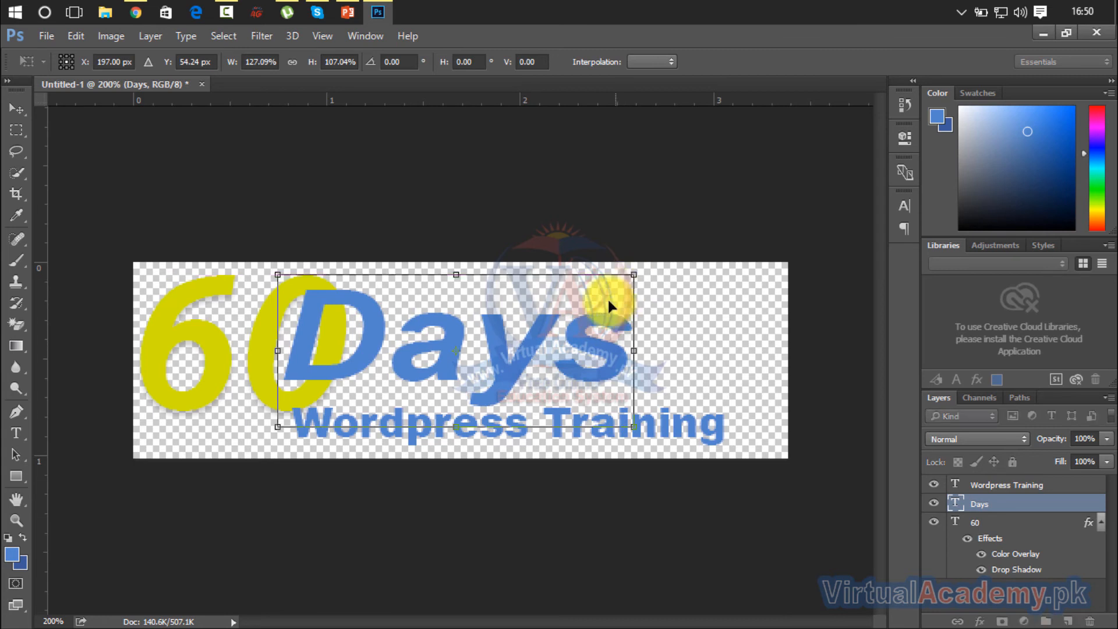
{"action": "left_click_drag", "start_coordinate": [598, 331], "coordinate": [593, 340]}
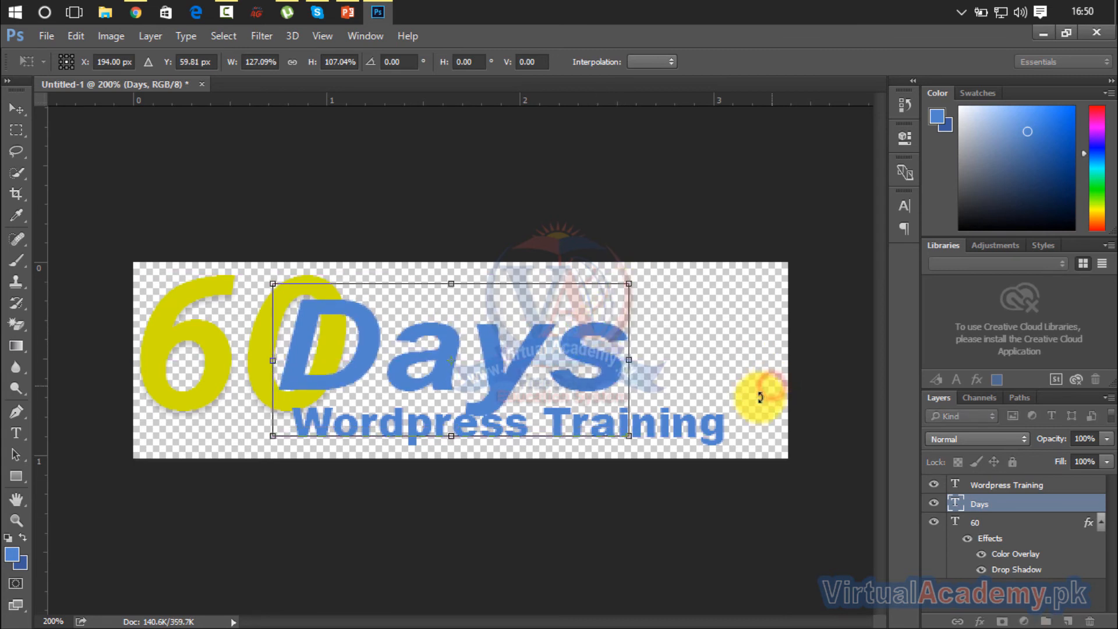
{"action": "left_click", "coordinate": [18, 109]}
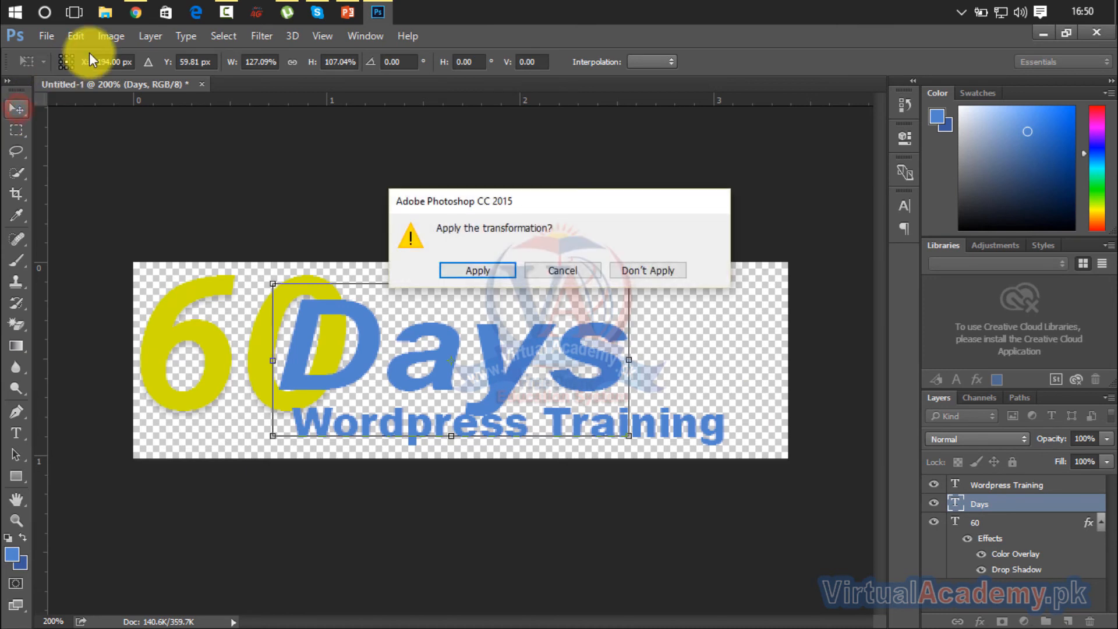
{"action": "left_click", "coordinate": [462, 274]}
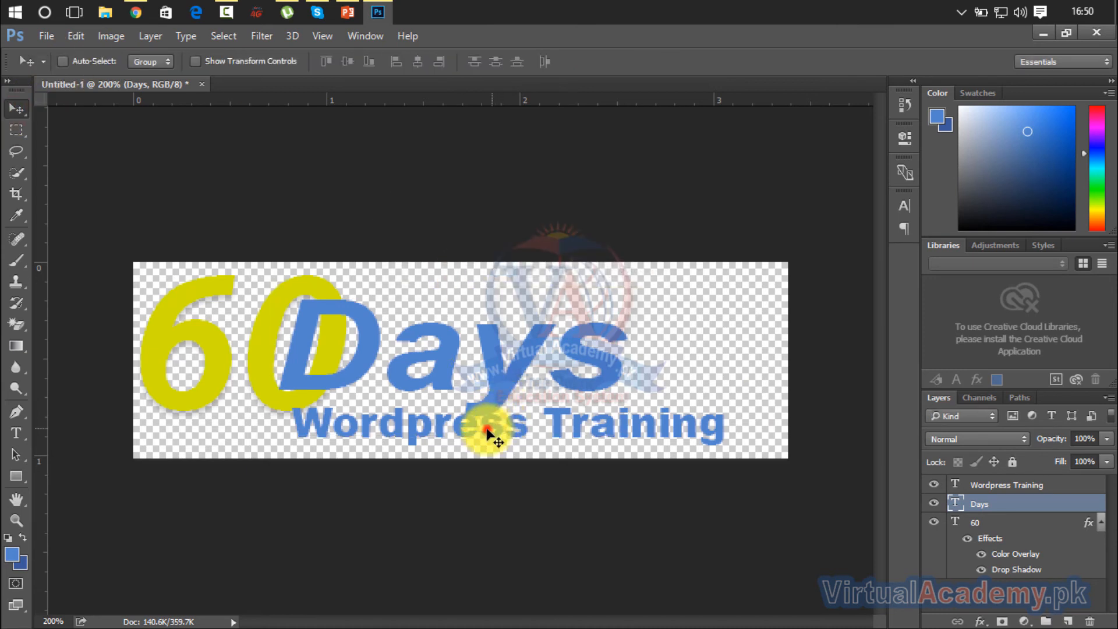
{"action": "mouse_move", "coordinate": [493, 428]}
{"action": "left_mouse_down"}
{"action": "mouse_move", "coordinate": [442, 449]}
{"action": "mouse_move", "coordinate": [462, 406]}
{"action": "mouse_move", "coordinate": [487, 425]}
{"action": "left_mouse_up"}
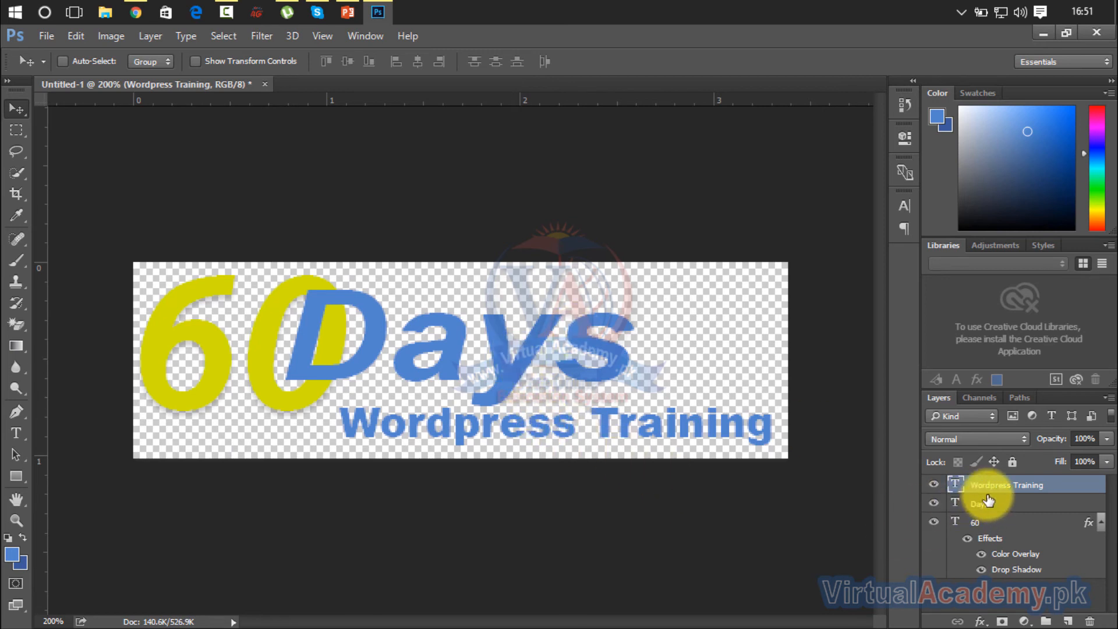
Add a Drop Shadow to the Days text layer with 35% opacity and a distance of 3 px
{"action": "left_click", "coordinate": [988, 504]}
{"action": "double_click", "coordinate": [1031, 504]}
{"action": "left_click", "coordinate": [539, 421]}
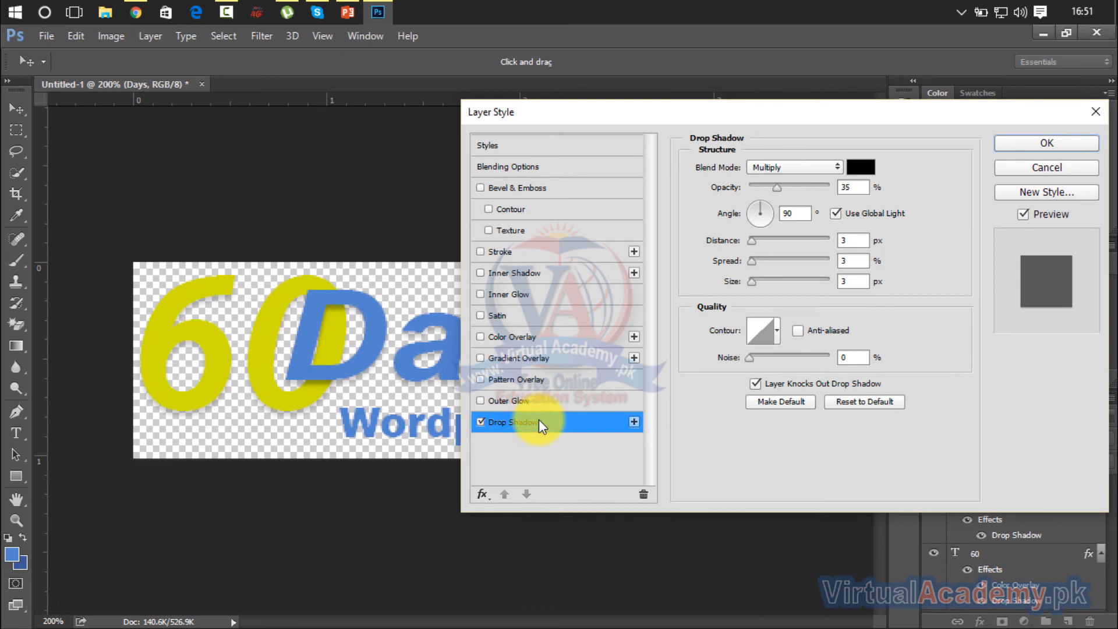
{"action": "left_click", "coordinate": [1024, 146]}
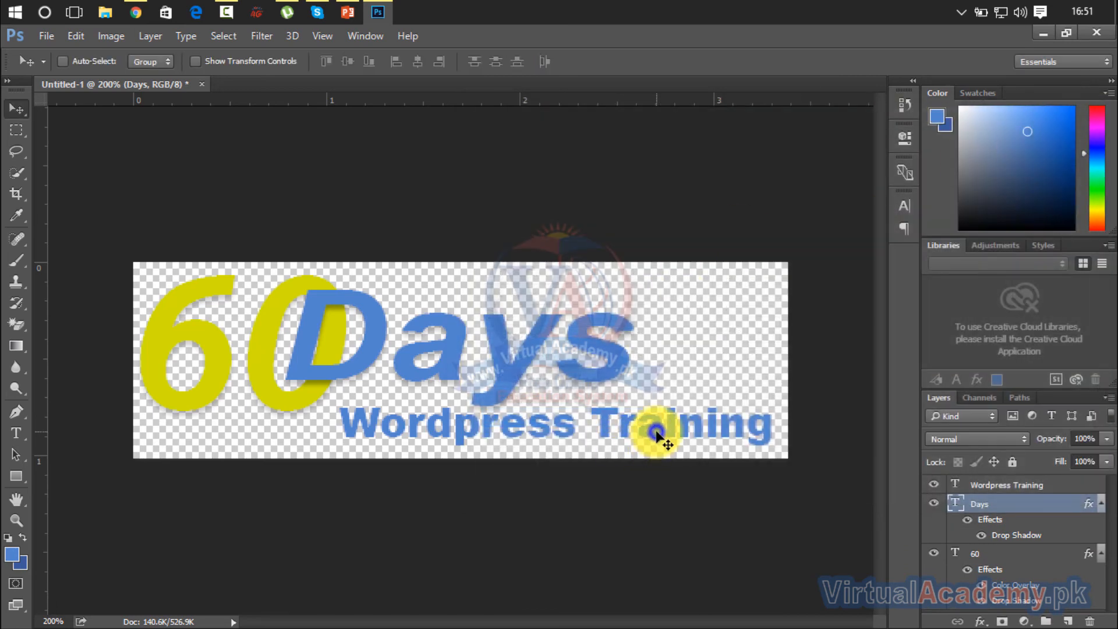
Add a Drop Shadow to the Wordpress Training text layer with 35% opacity and a distance of 3 px
{"action": "right_click", "coordinate": [656, 433]}
{"action": "left_click", "coordinate": [670, 446]}
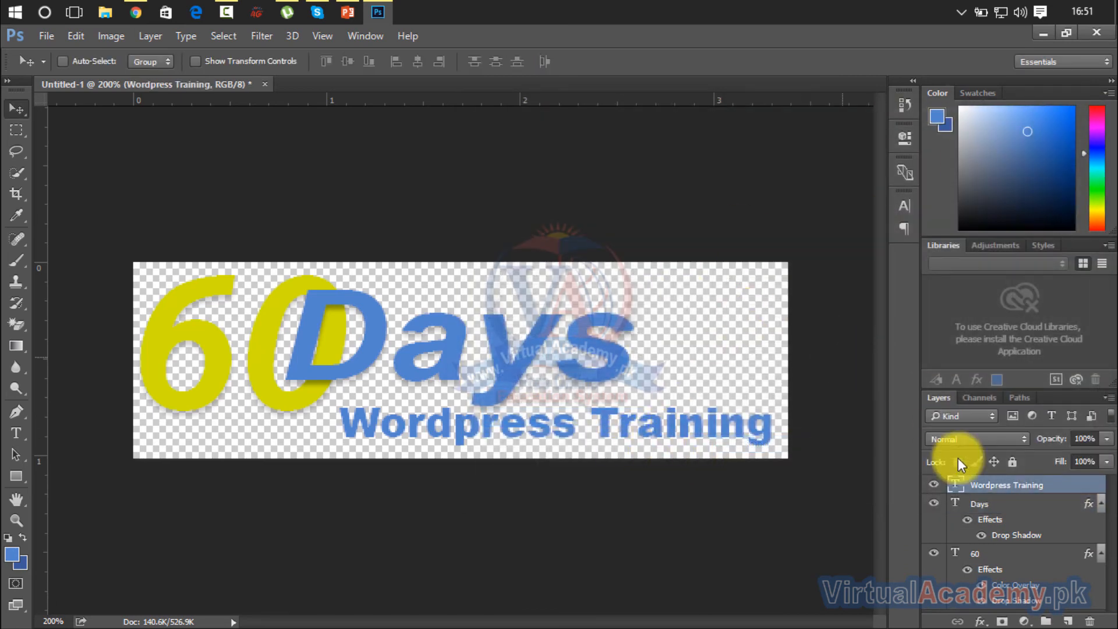
{"action": "right_click", "coordinate": [978, 485]}
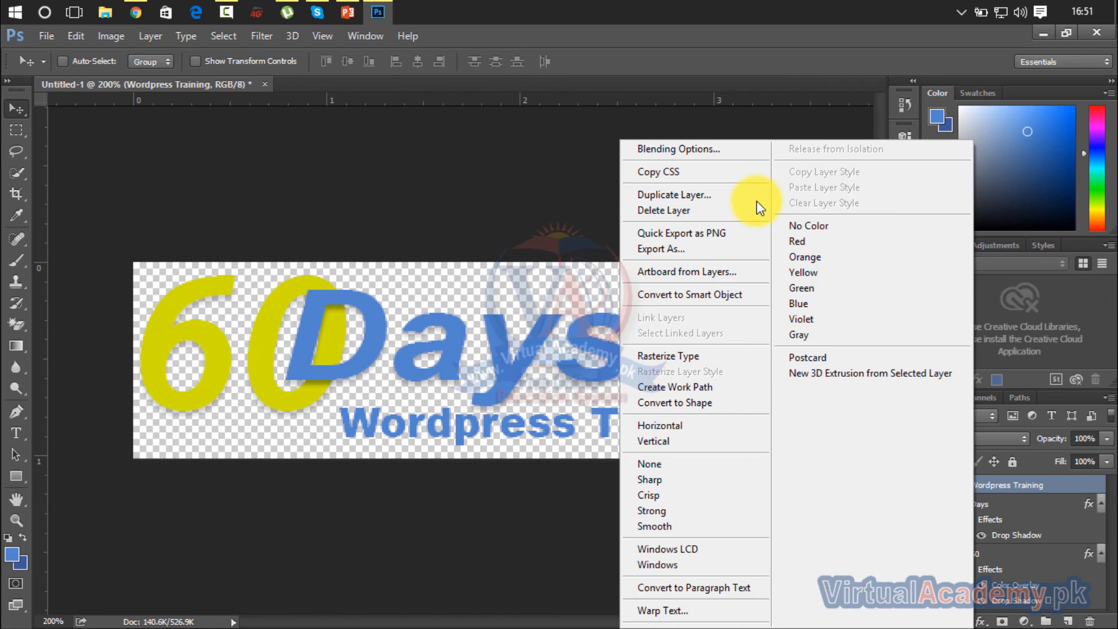
{"action": "left_click", "coordinate": [729, 147]}
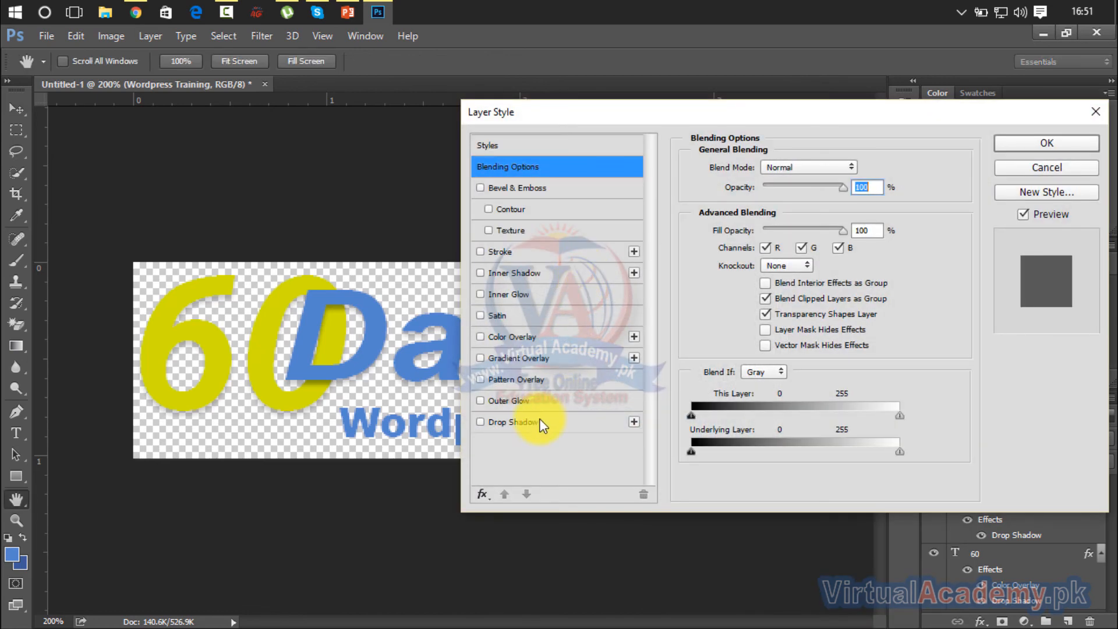
{"action": "left_click", "coordinate": [512, 422]}
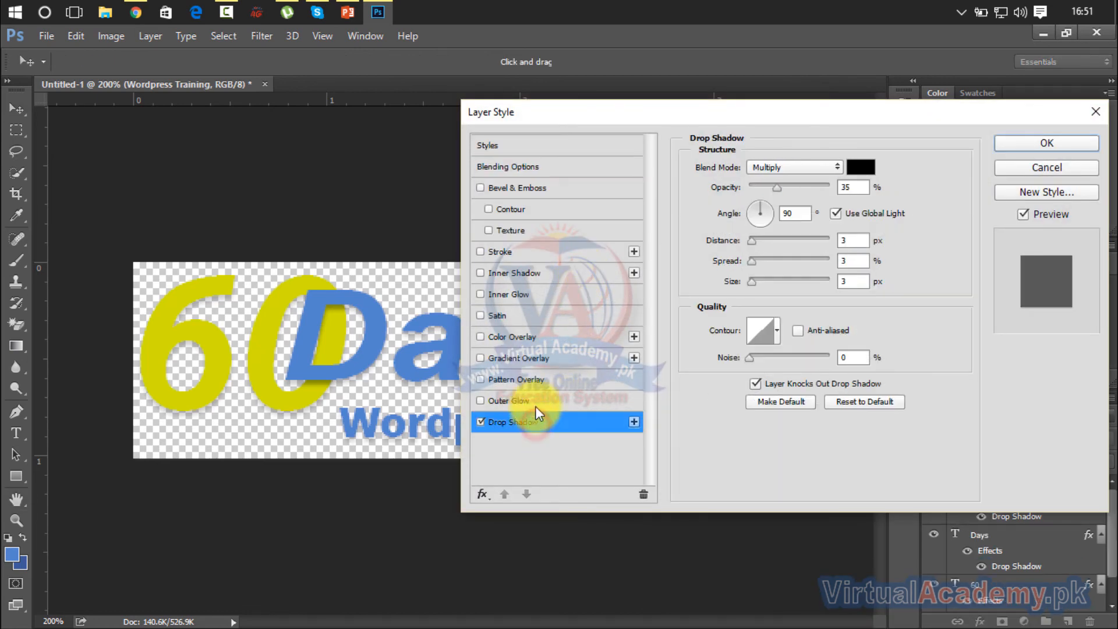
{"action": "left_click", "coordinate": [1047, 143]}
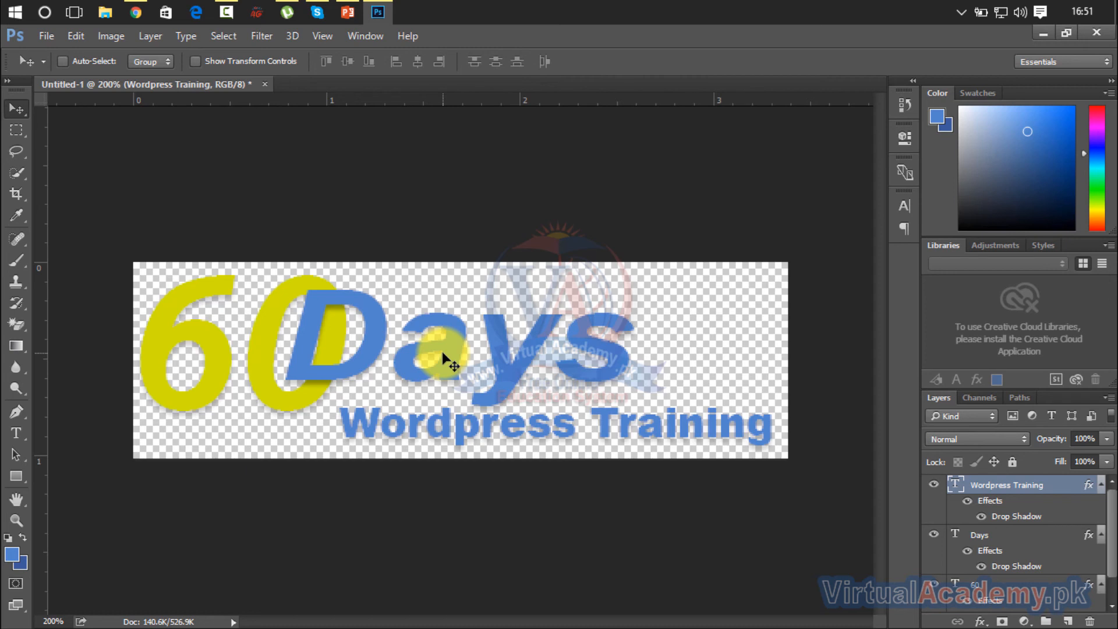
{"action": "left_click", "coordinate": [47, 41]}
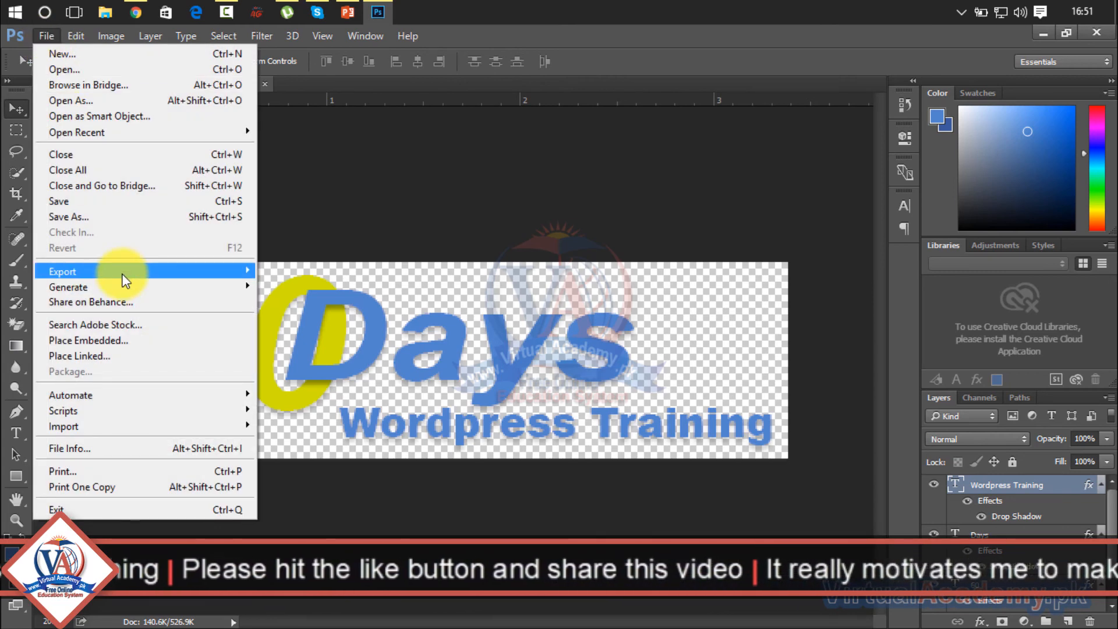
{"action": "mouse_move", "coordinate": [124, 272]}
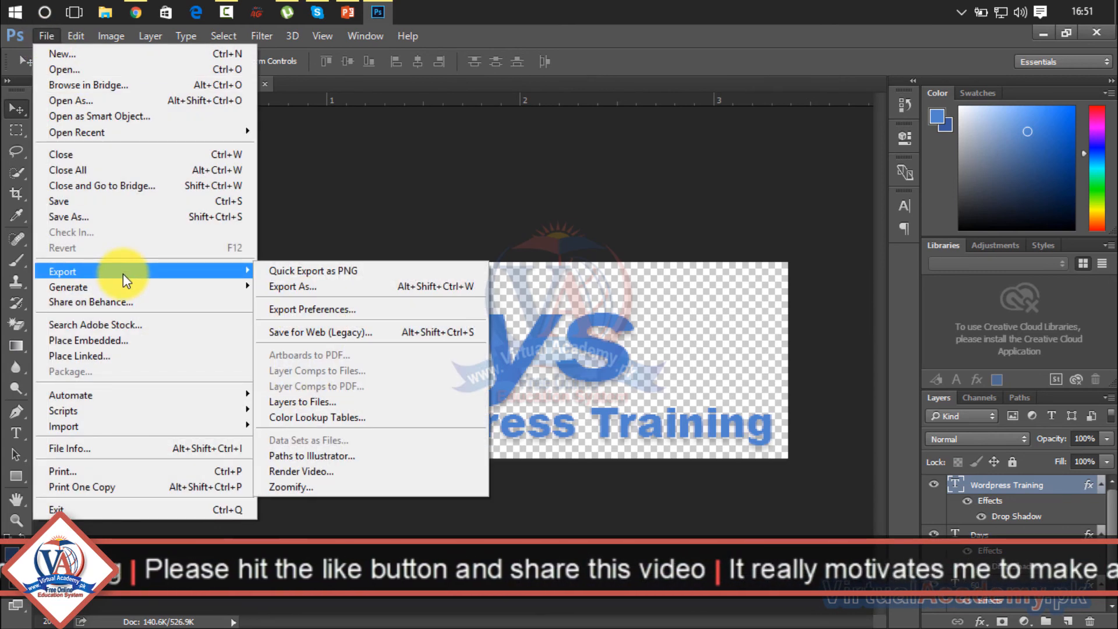
{"action": "left_click", "coordinate": [312, 328]}
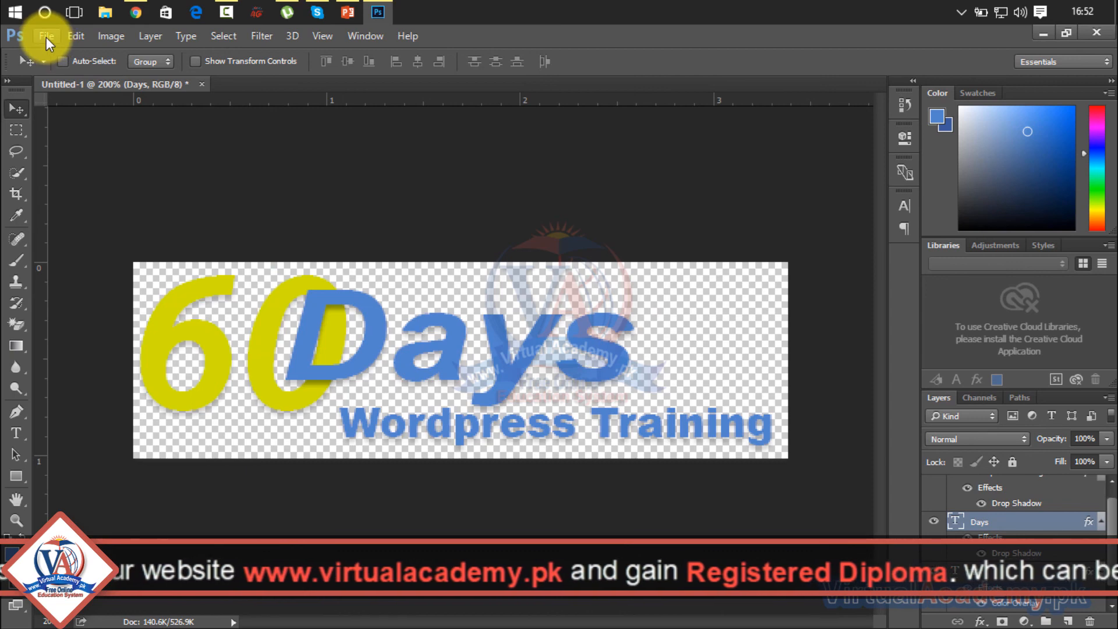
Export the logo with Save for Web as a PNG-24 with transparency, saving it to the Desktop as Logo
{"action": "left_click", "coordinate": [47, 37]}
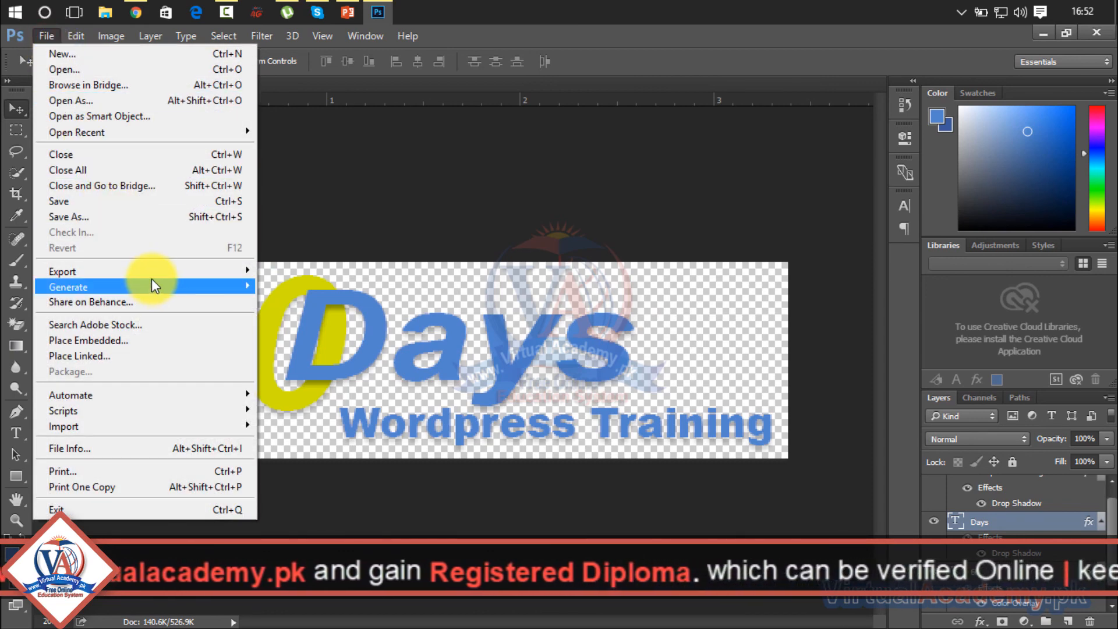
{"action": "mouse_move", "coordinate": [155, 275]}
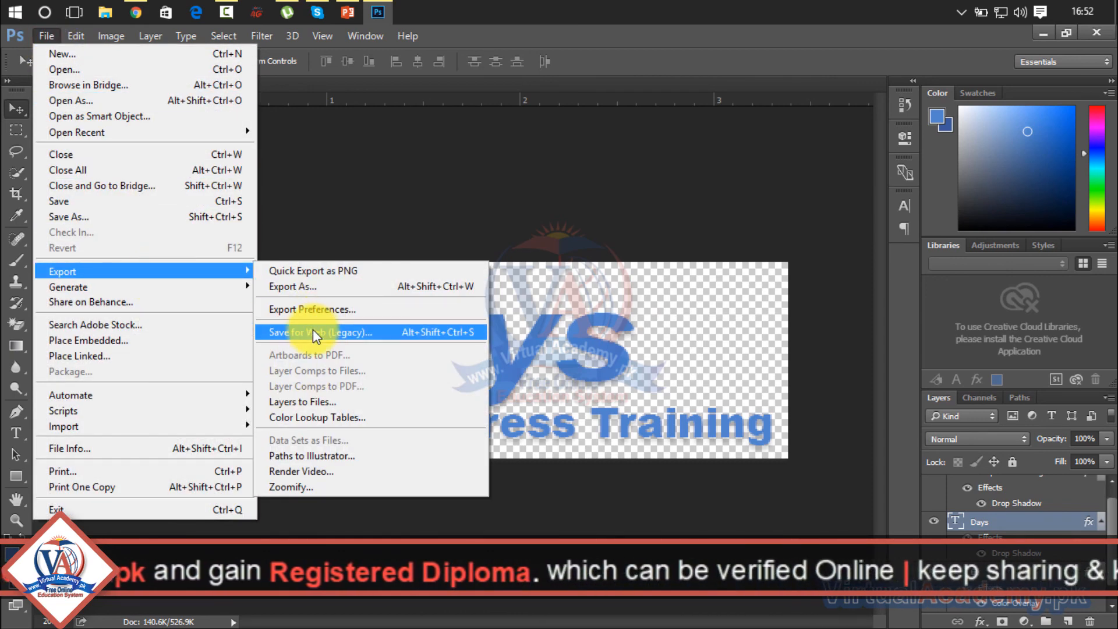
{"action": "left_click", "coordinate": [359, 331]}
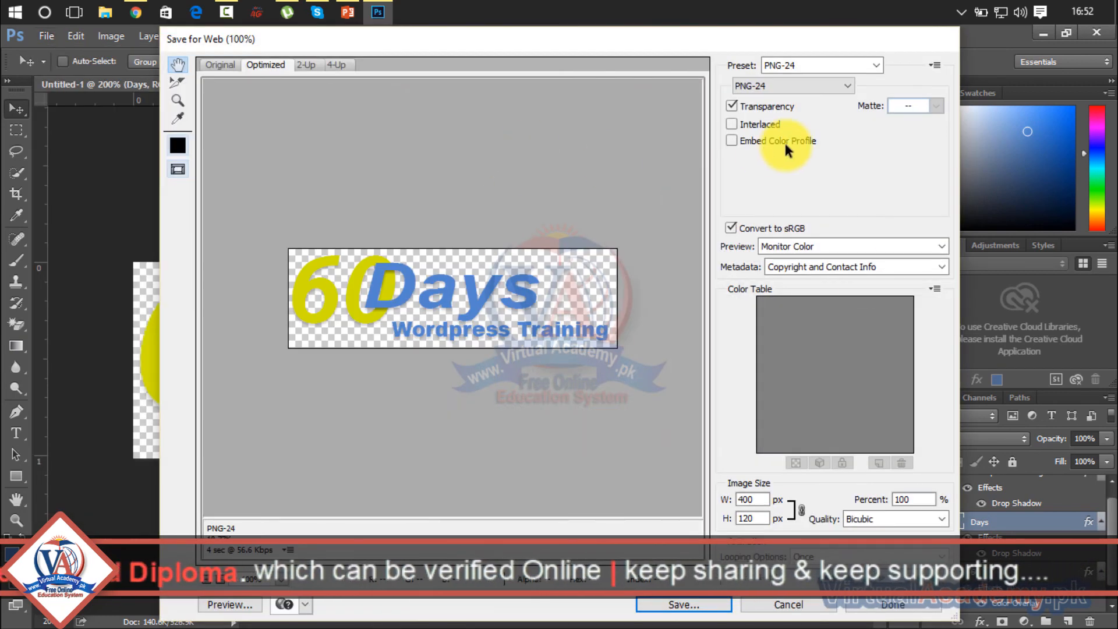
{"action": "left_click", "coordinate": [703, 607]}
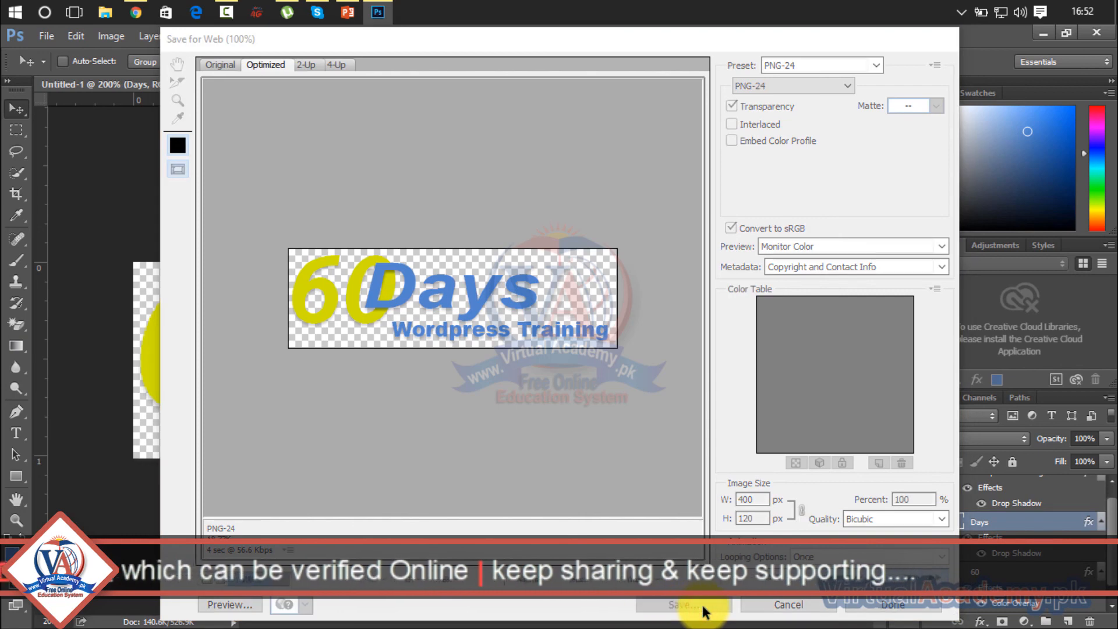
{"action": "left_click", "coordinate": [211, 180]}
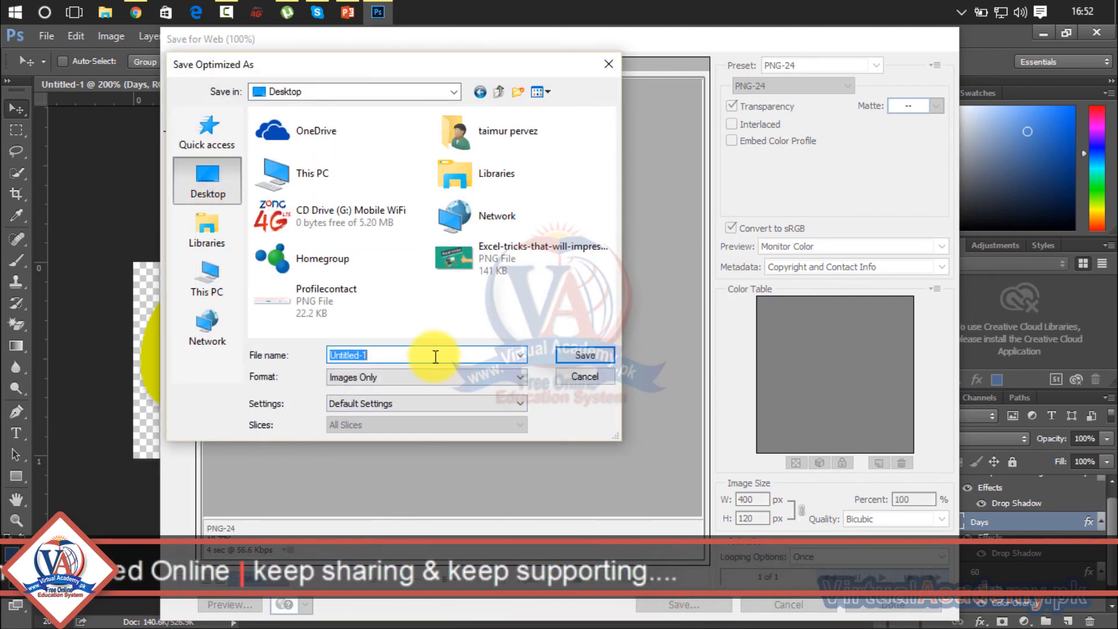
{"action": "type", "text": "L"}
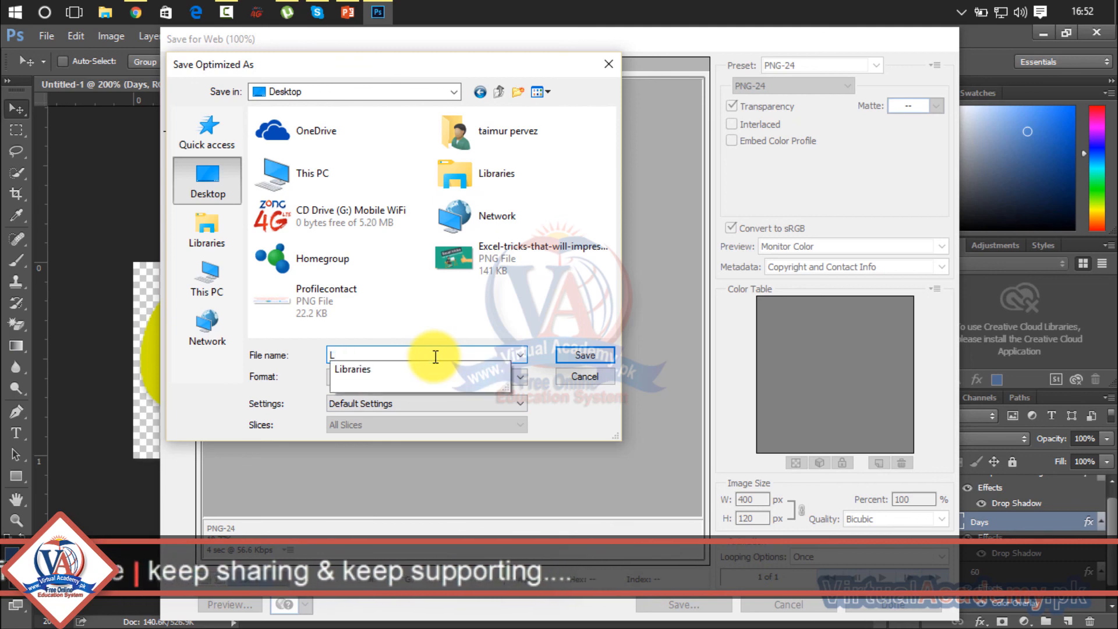
{"action": "type", "text": "ogo"}
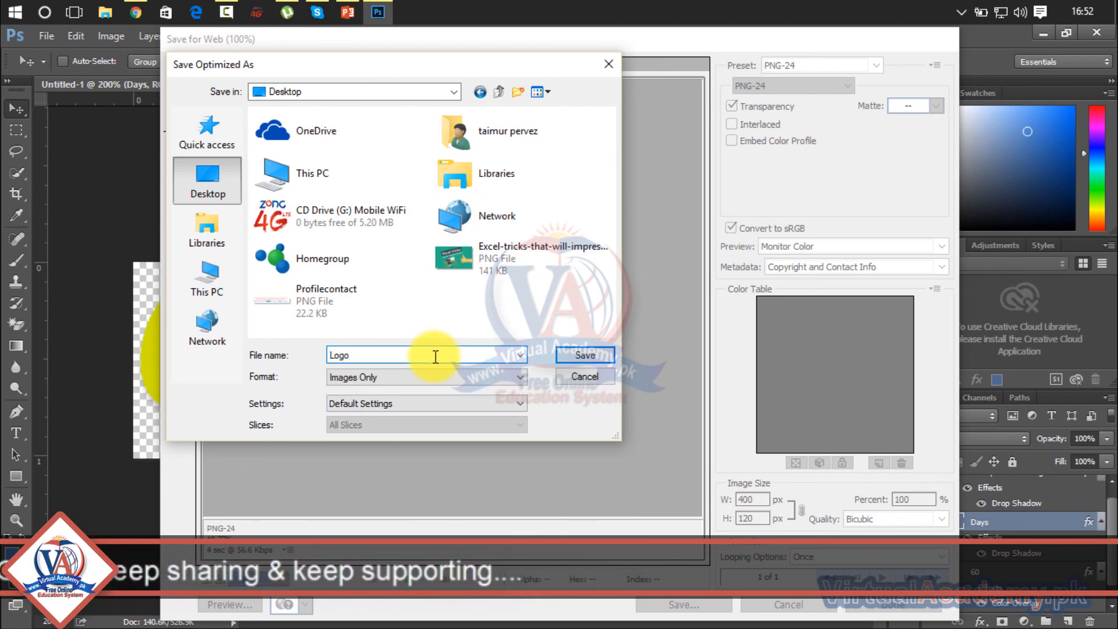
{"action": "left_click", "coordinate": [606, 354]}
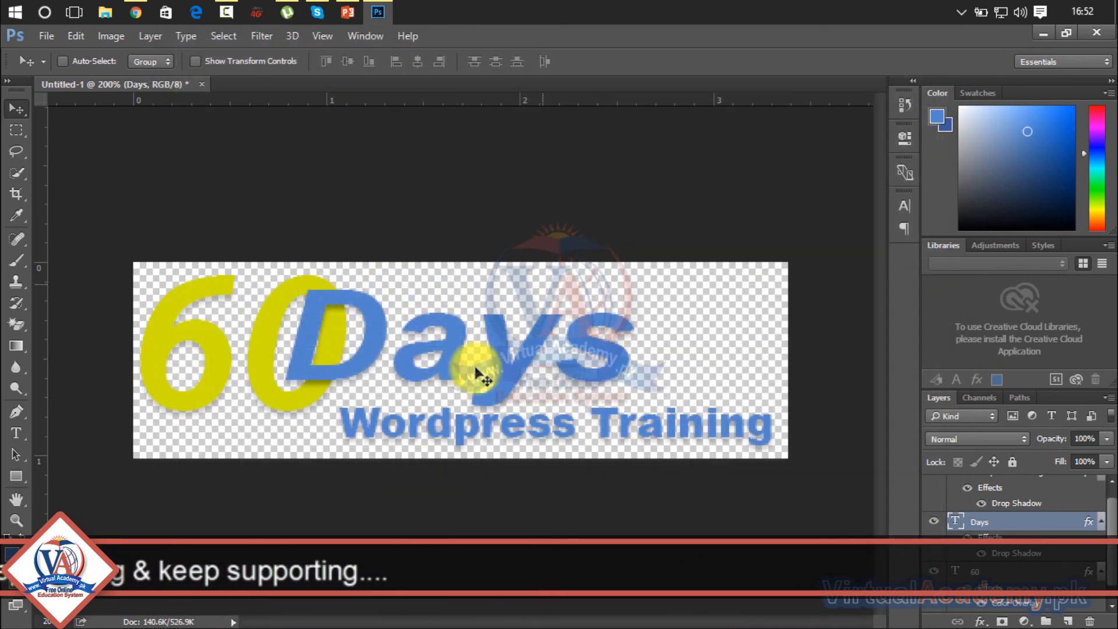
Quit Photoshop without saving the document and maximize the Chrome window showing the local WordPress site
{"action": "left_click", "coordinate": [1095, 34]}
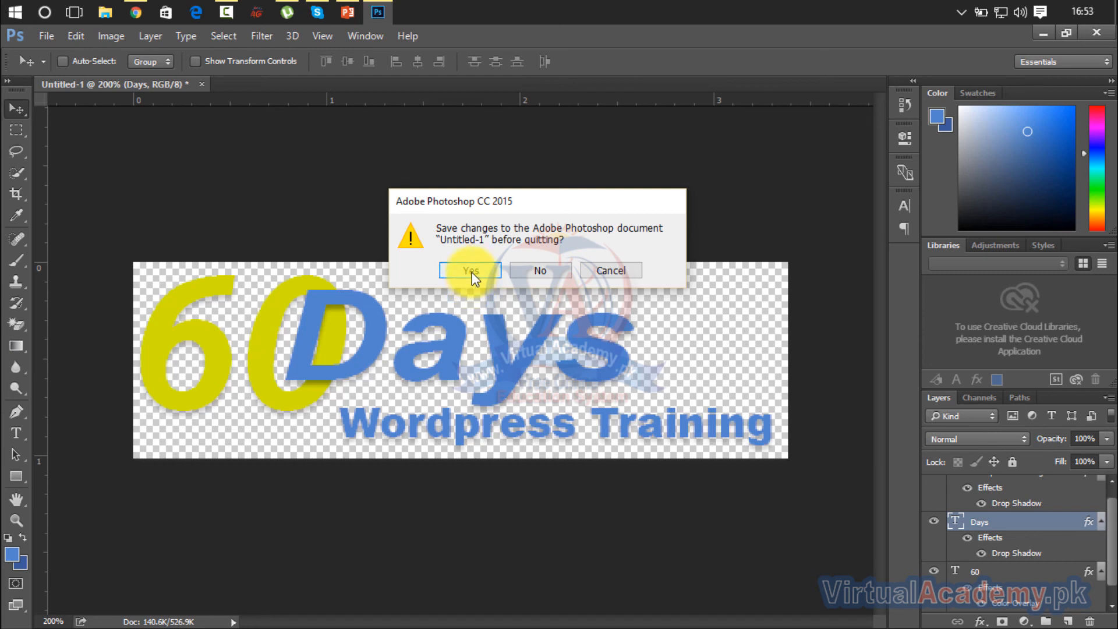
{"action": "left_click", "coordinate": [530, 278]}
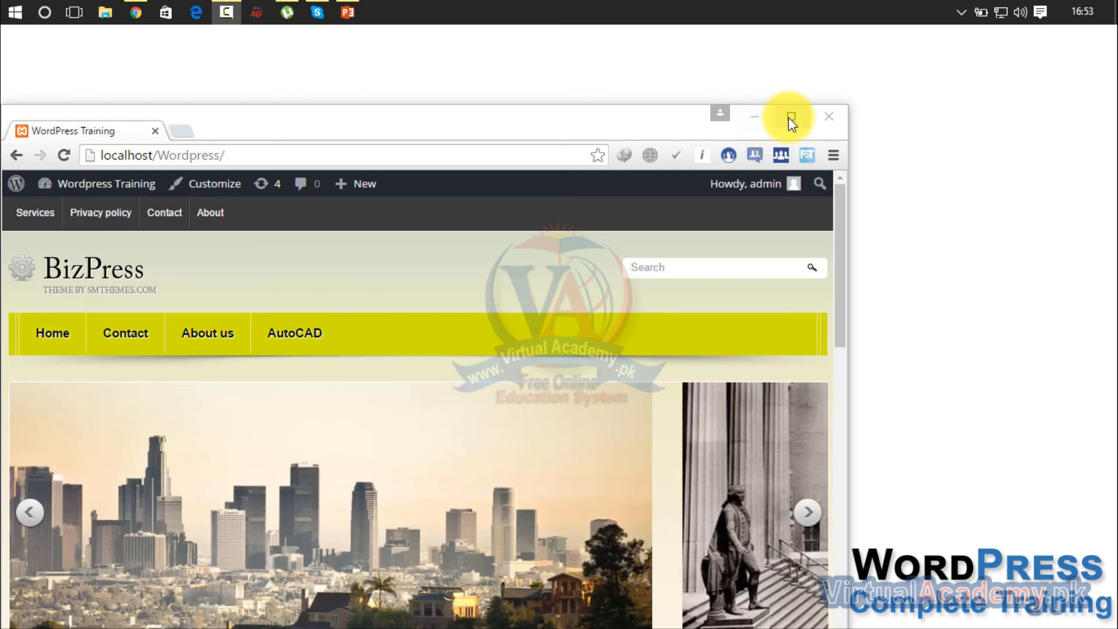
{"action": "left_click", "coordinate": [788, 117]}
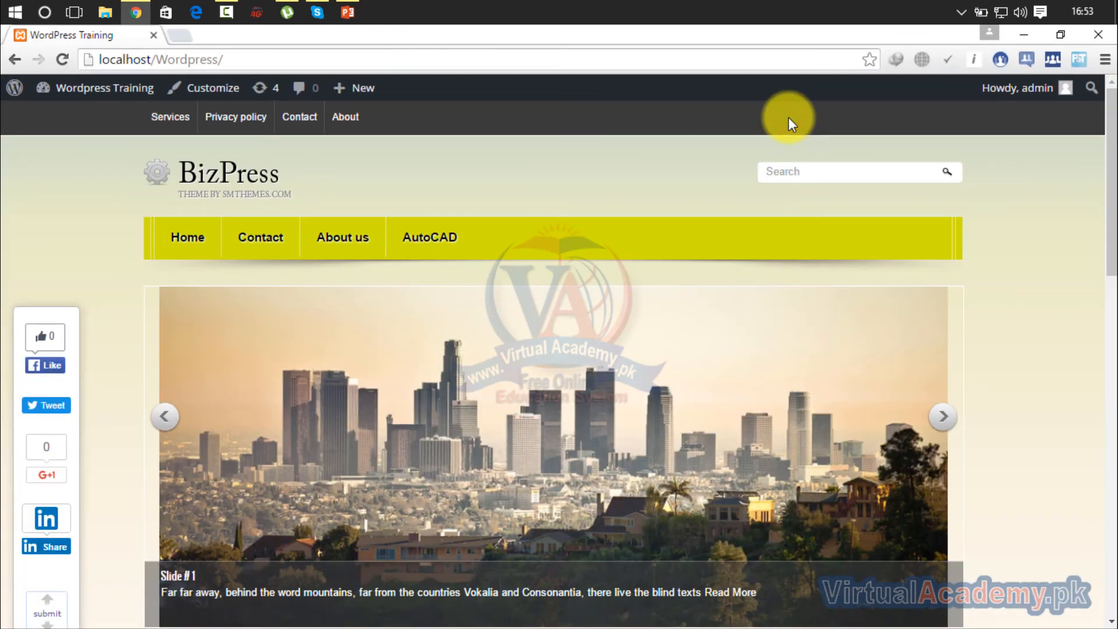